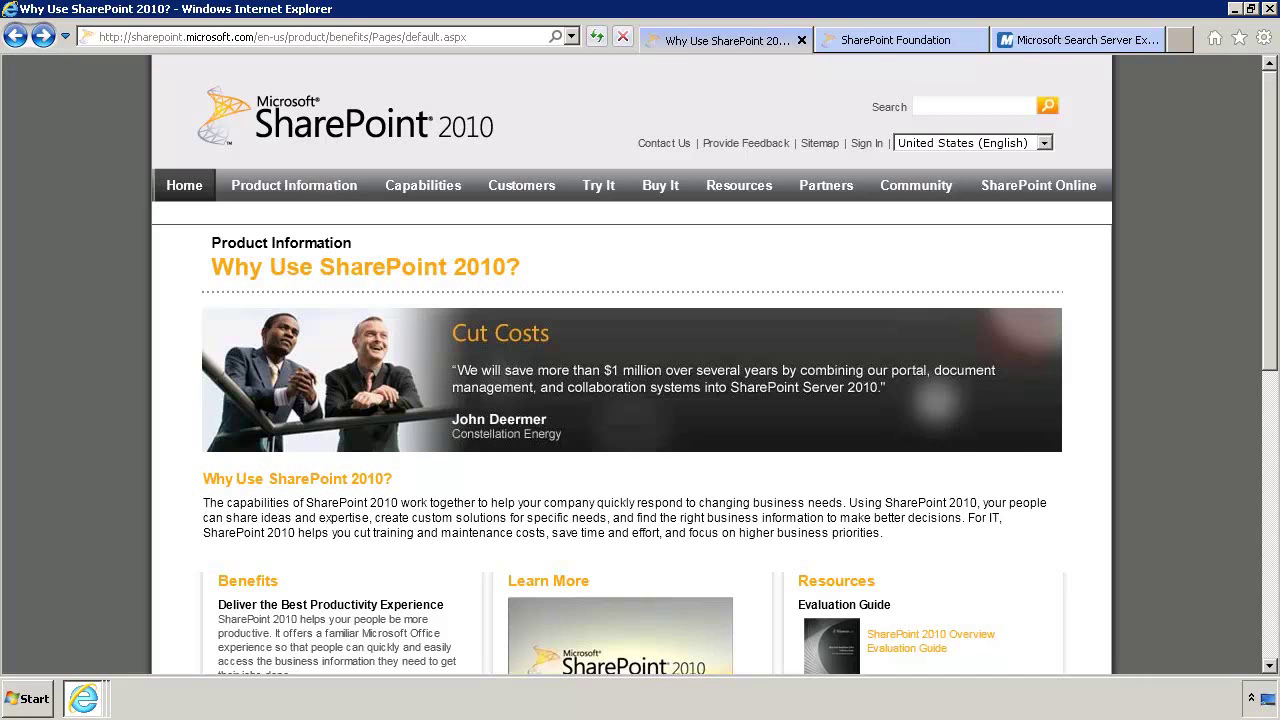
Browse the Why Use SharePoint 2010, SharePoint Foundation and Search Server 2010 Express pages
click(871, 40)
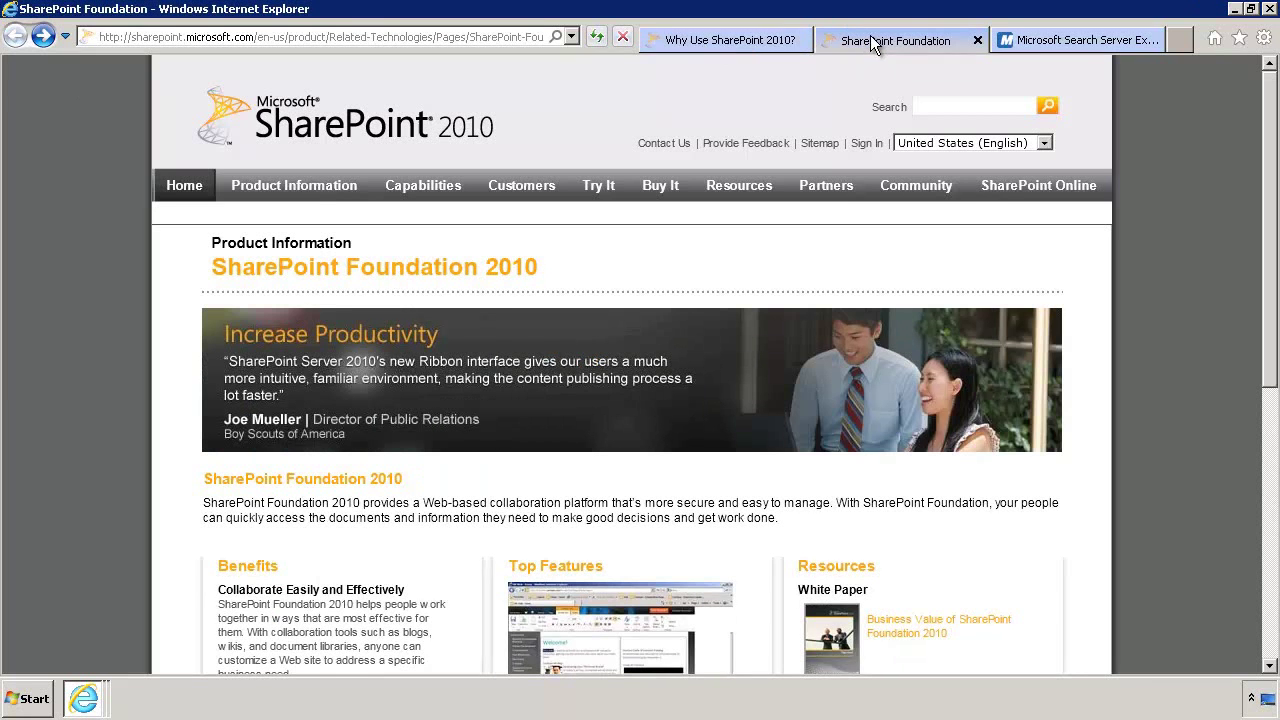
click(750, 40)
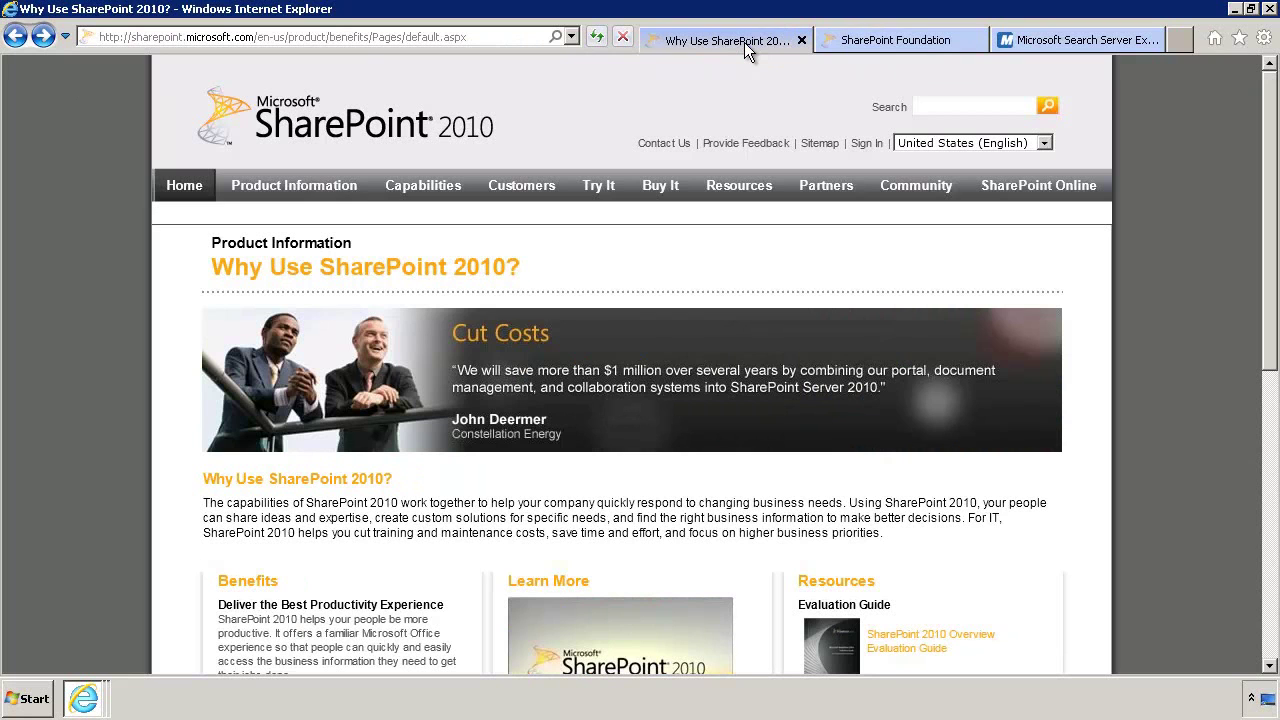
click(854, 38)
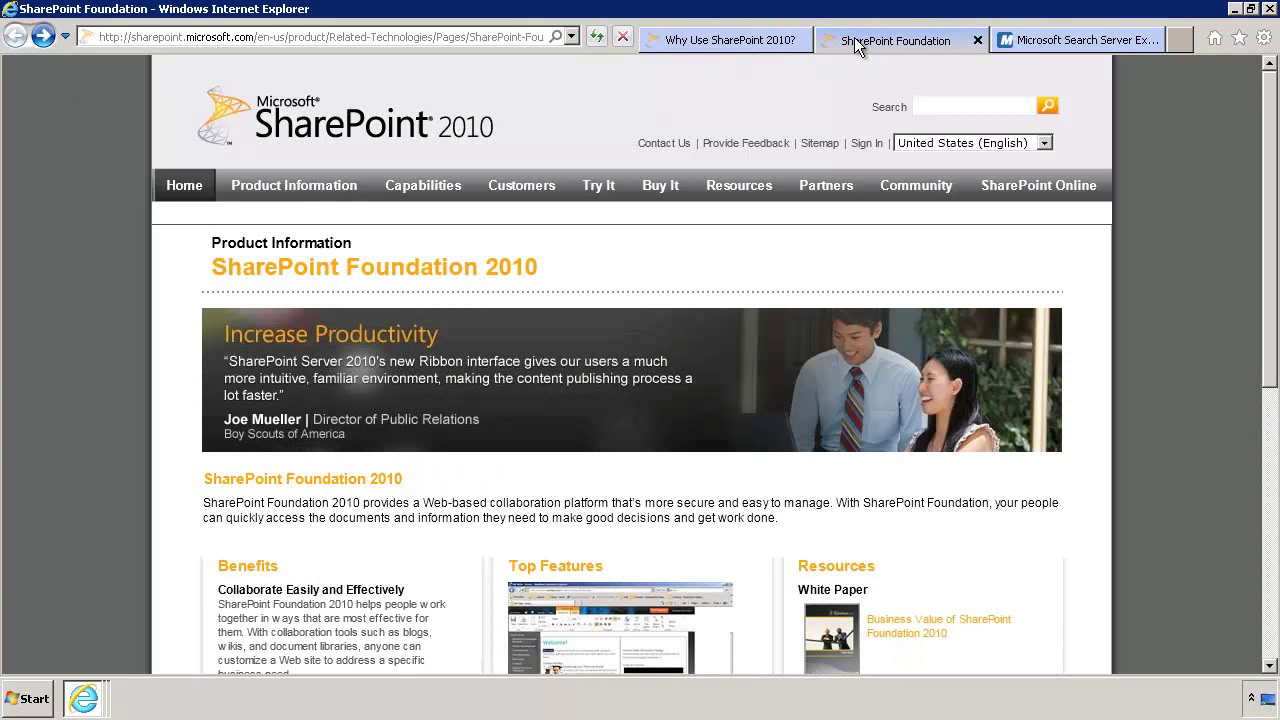
click(1038, 43)
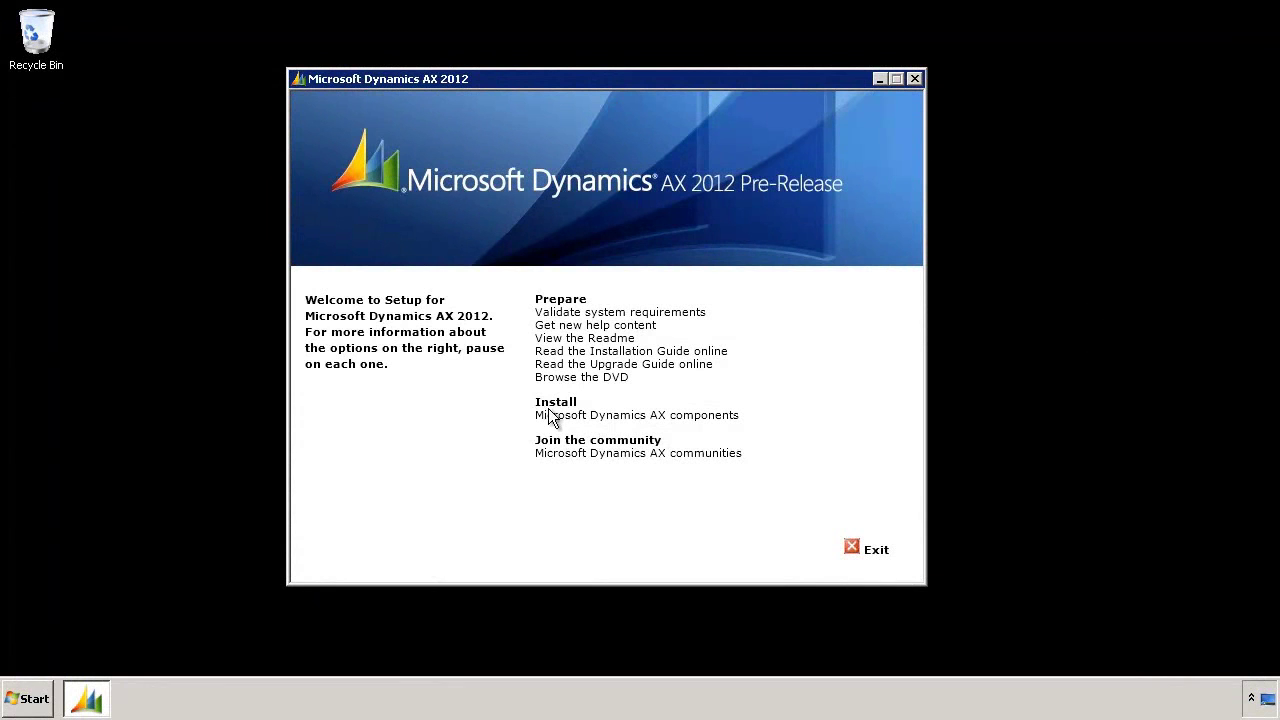
Start installing Microsoft Dynamics AX components and move past the welcome page
click(645, 417)
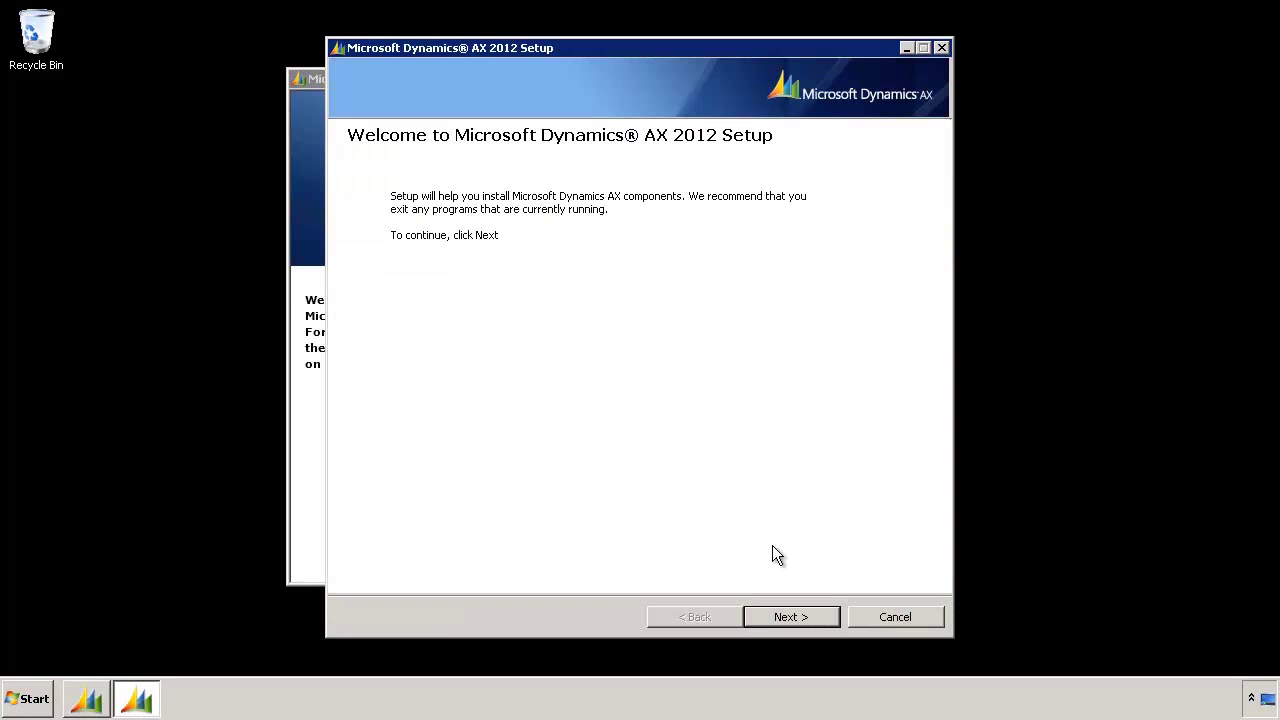
click(815, 610)
click(815, 610)
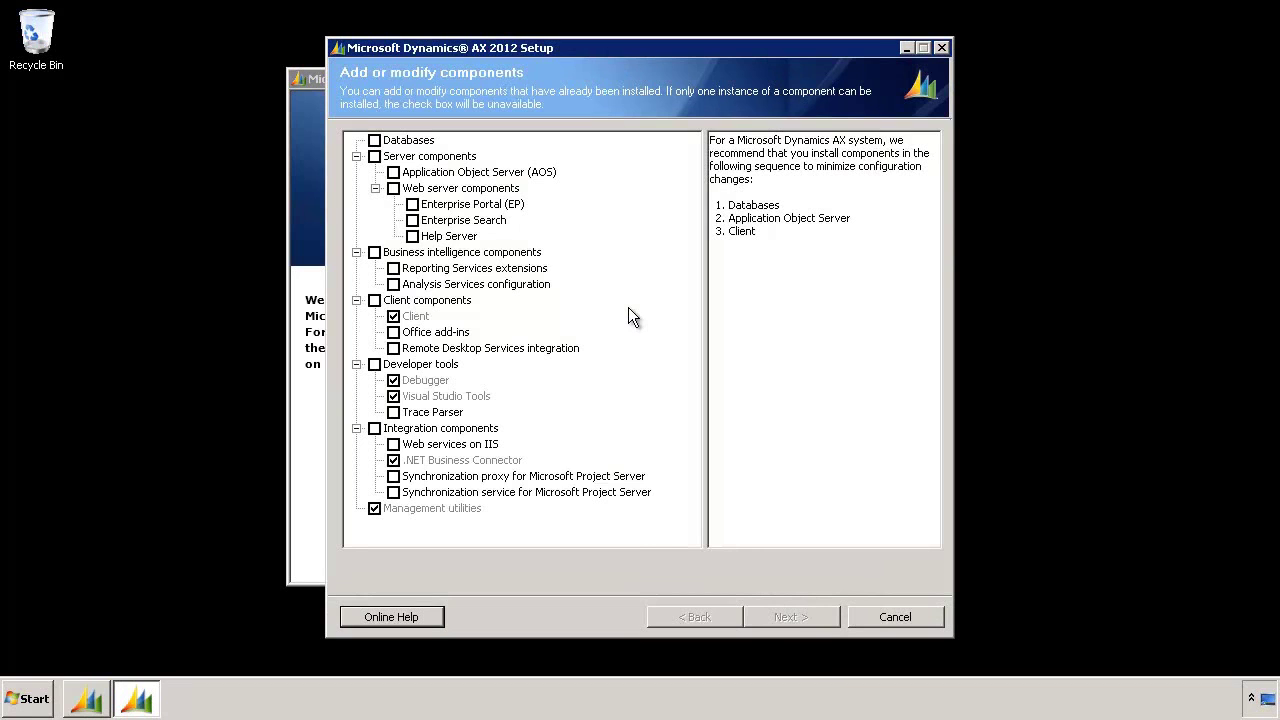
Select only Enterprise Search, leaving Enterprise Portal out, and run the prerequisite check
click(490, 222)
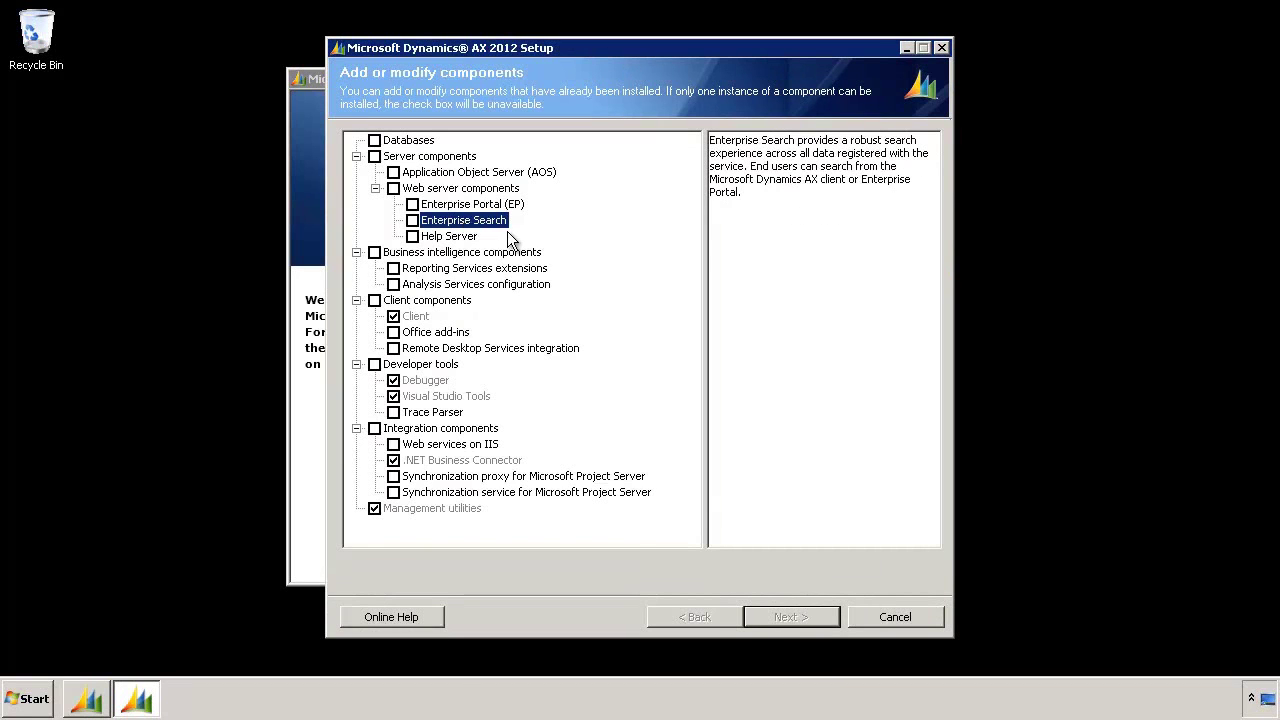
click(412, 204)
click(412, 221)
click(412, 204)
click(814, 620)
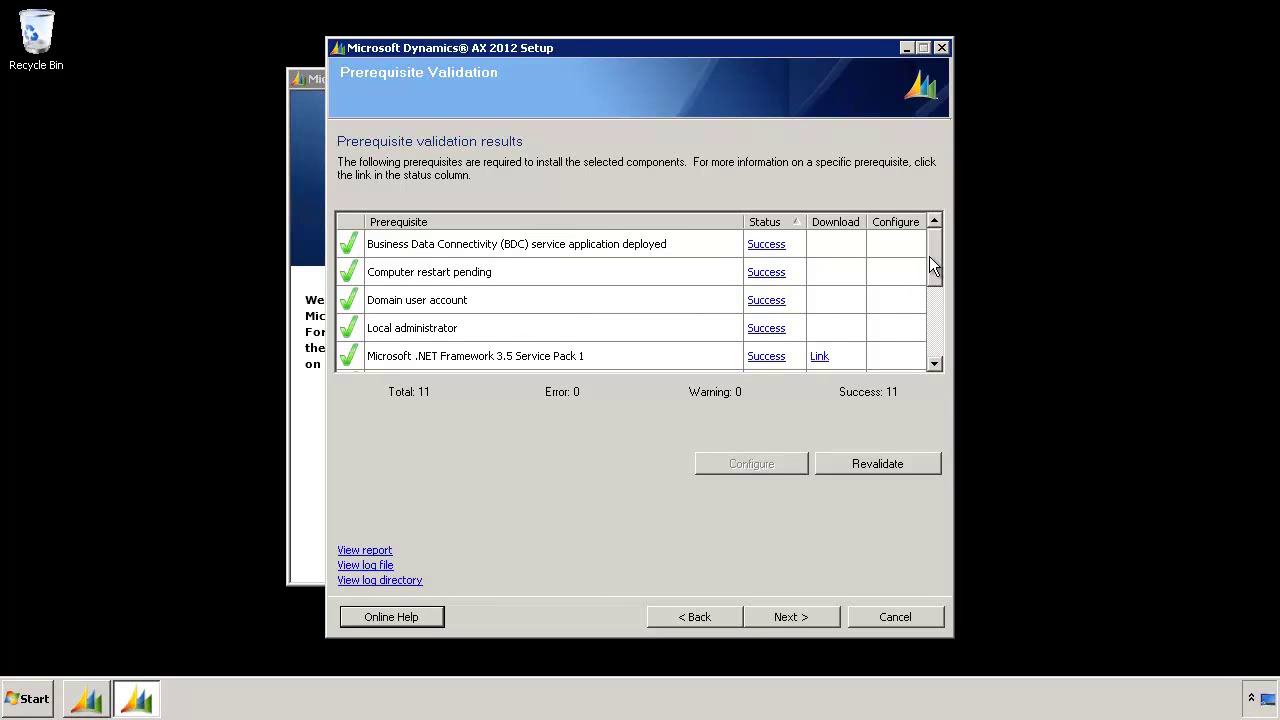
Continue past the prerequisite results and enter the Business Connector proxy account password
drag(939, 244, 939, 217)
click(811, 619)
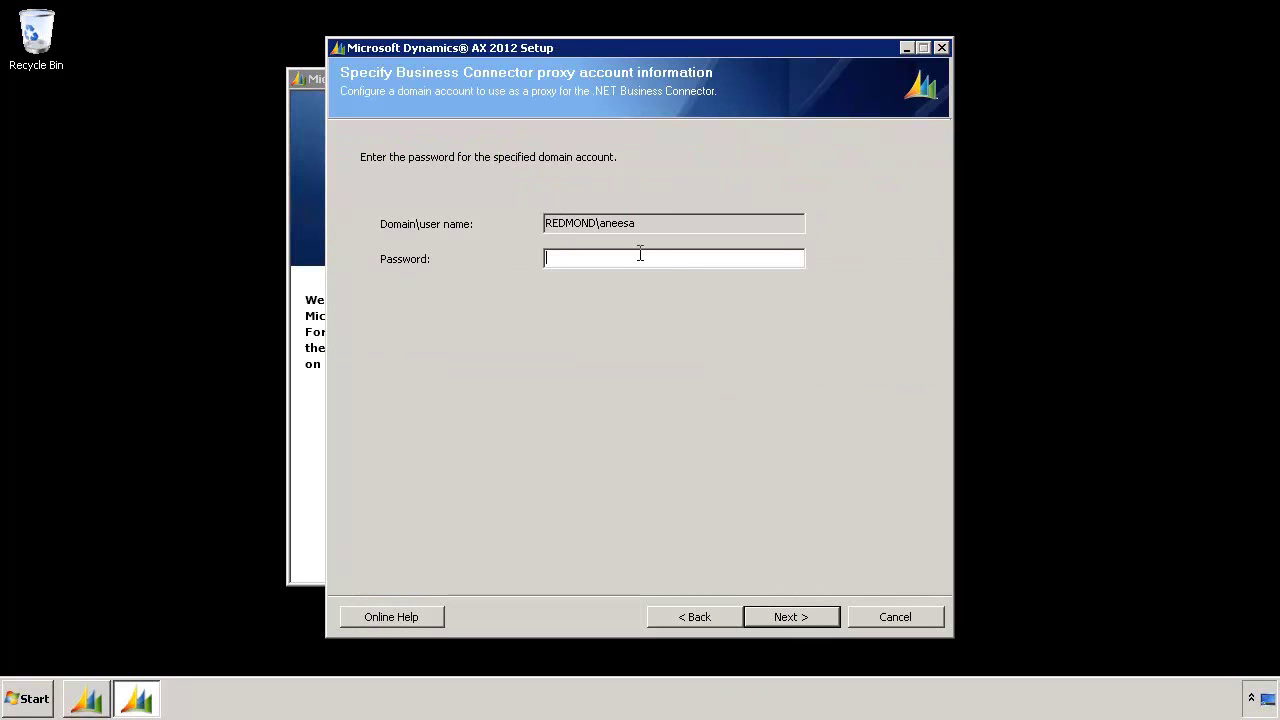
drag(654, 225, 536, 224)
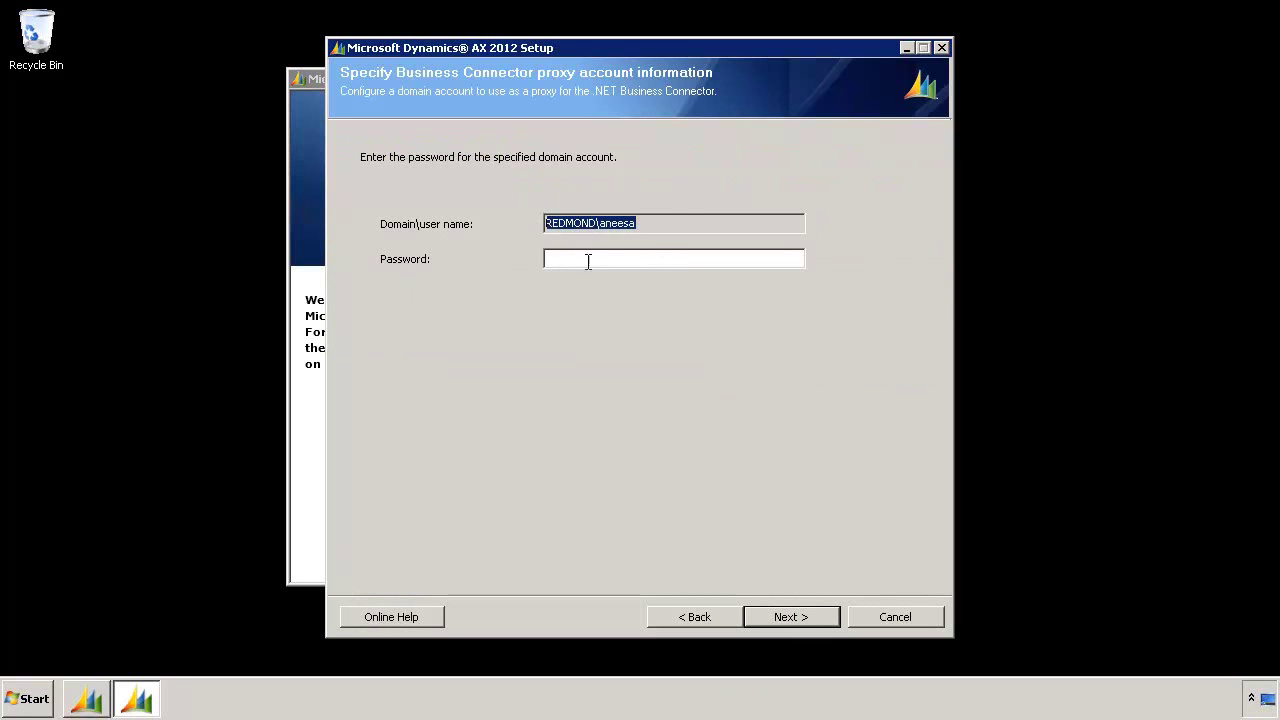
click(598, 264)
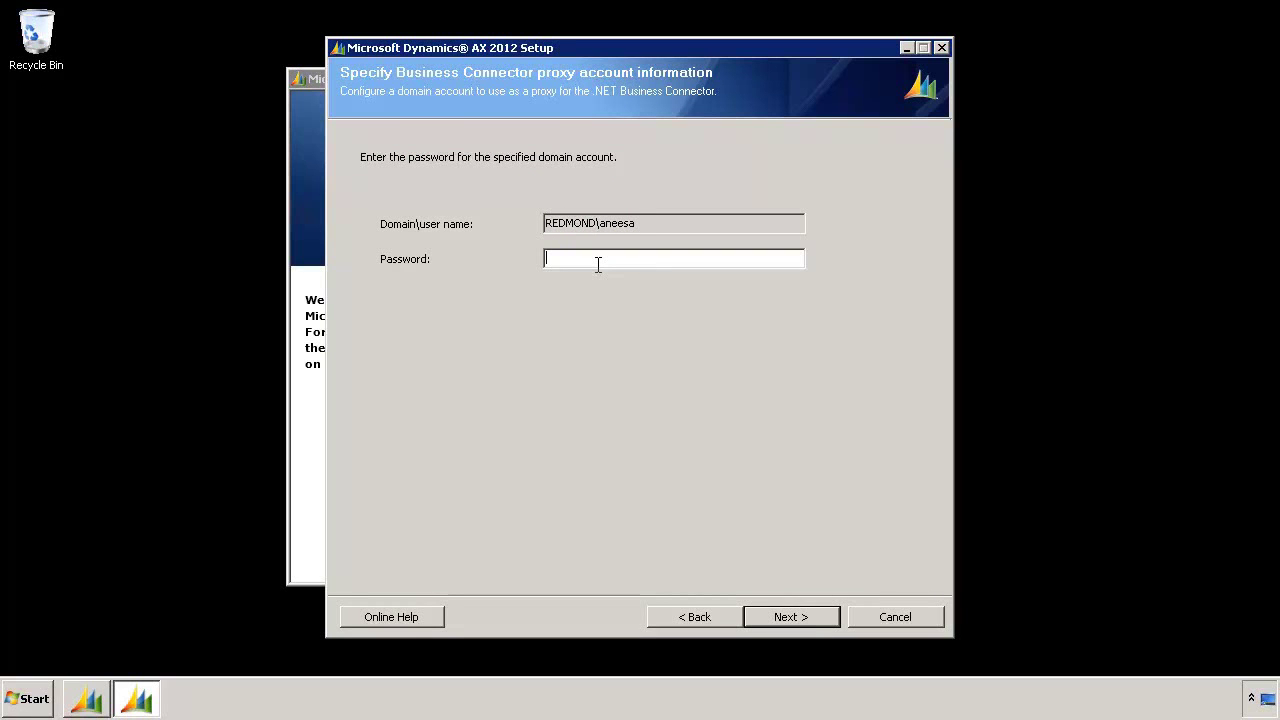
text(••••••••)
click(790, 617)
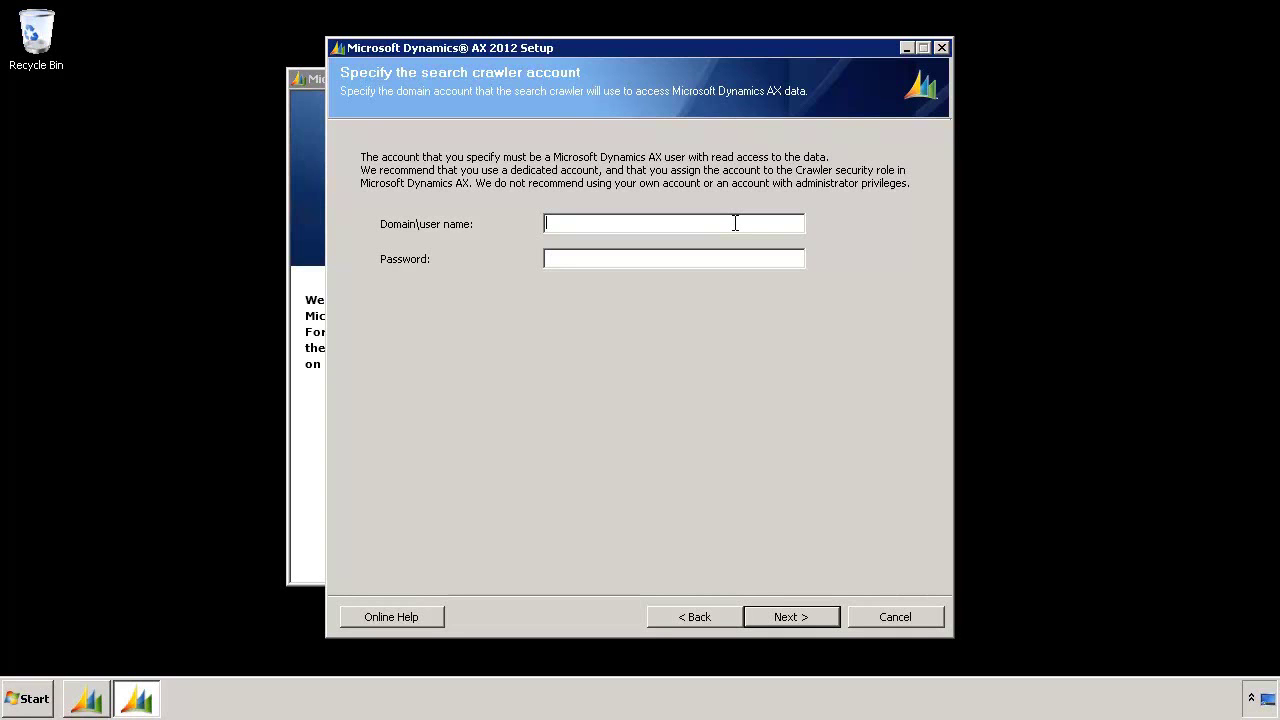
Enter the search crawler's domain user name and password, and accept the own-account warning
text(edmond\aneesa)
text(********)
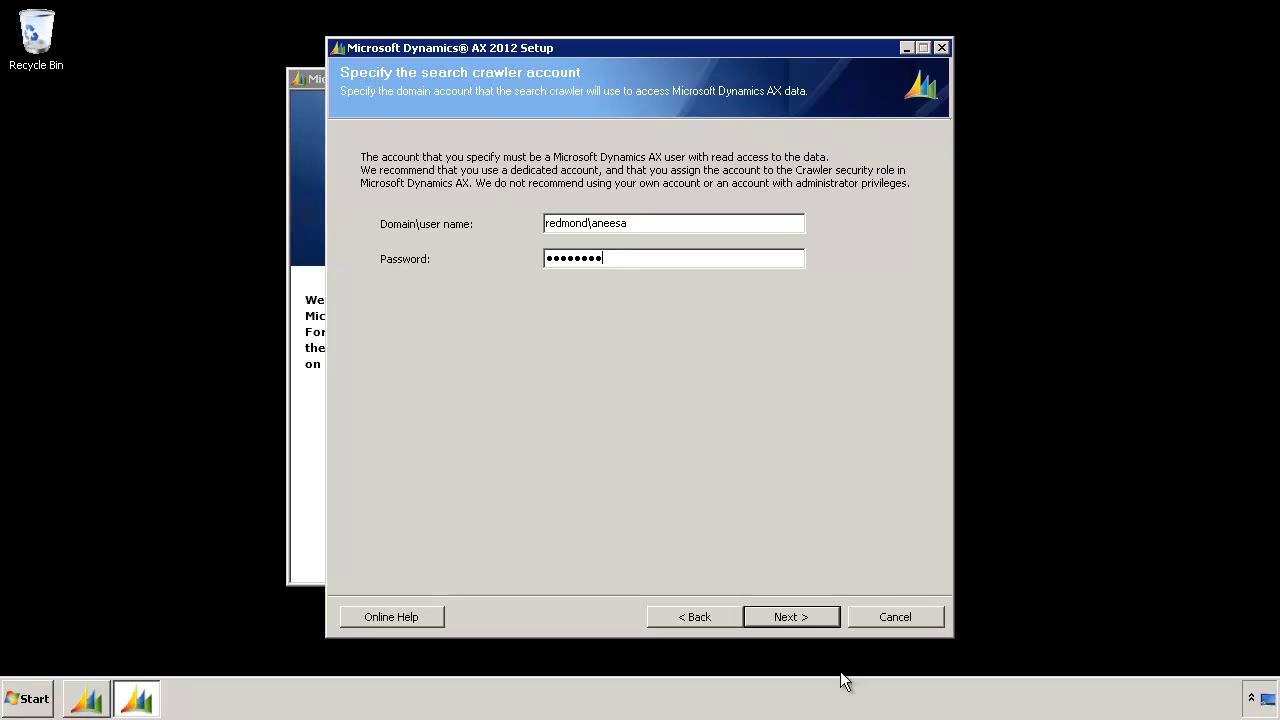
click(820, 618)
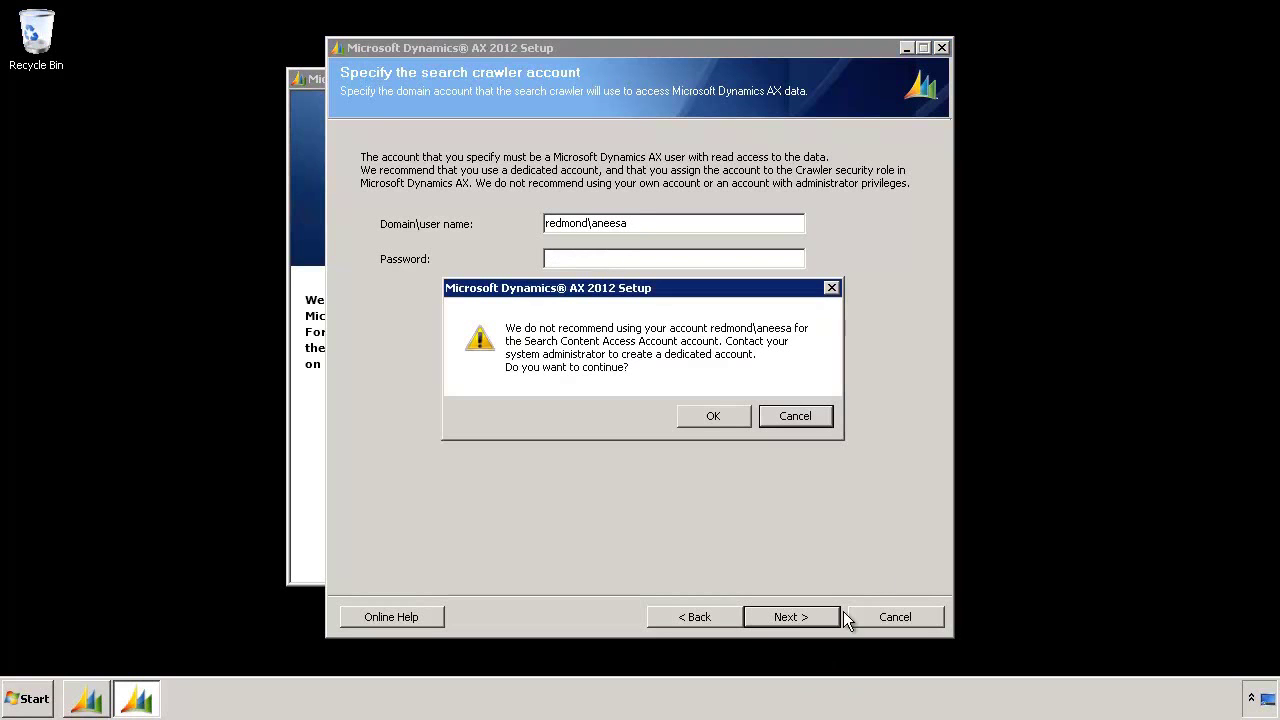
click(712, 420)
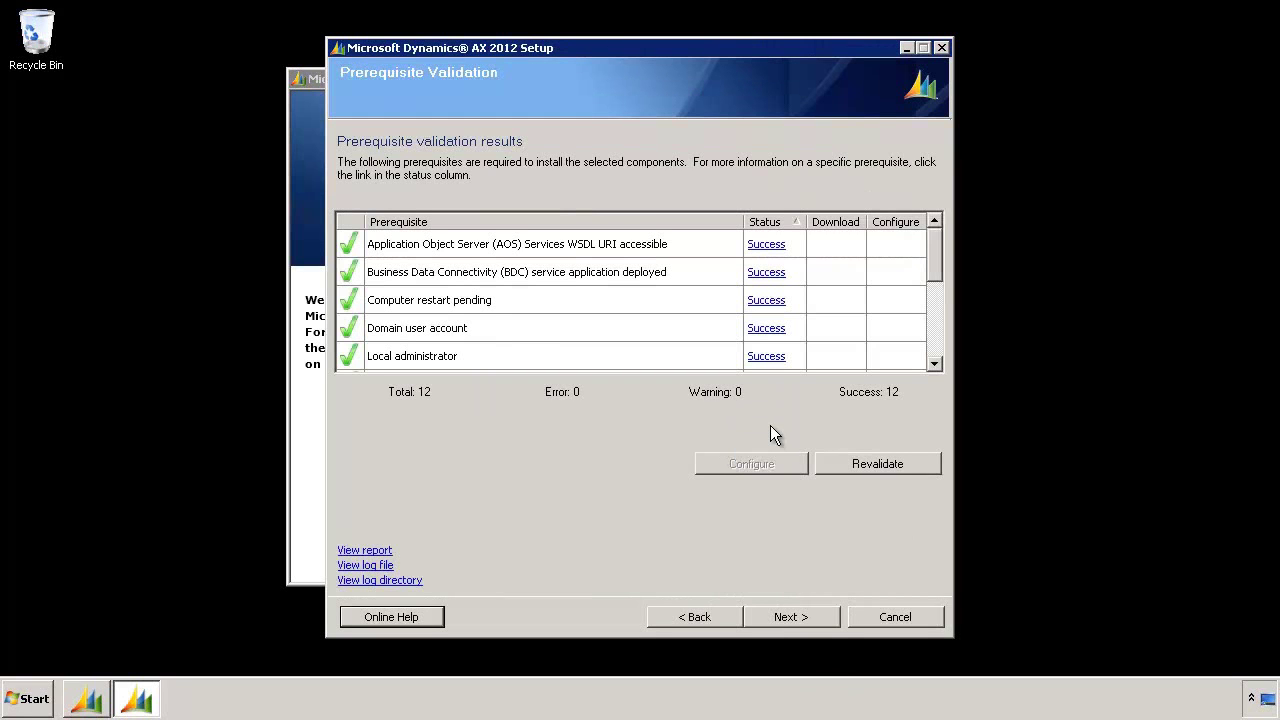
Continue from prerequisite validation to Ready to install and install Enterprise Search
mouse_move(940, 255)
mouse_down()
mouse_move(946, 341)
mouse_move(950, 237)
mouse_up()
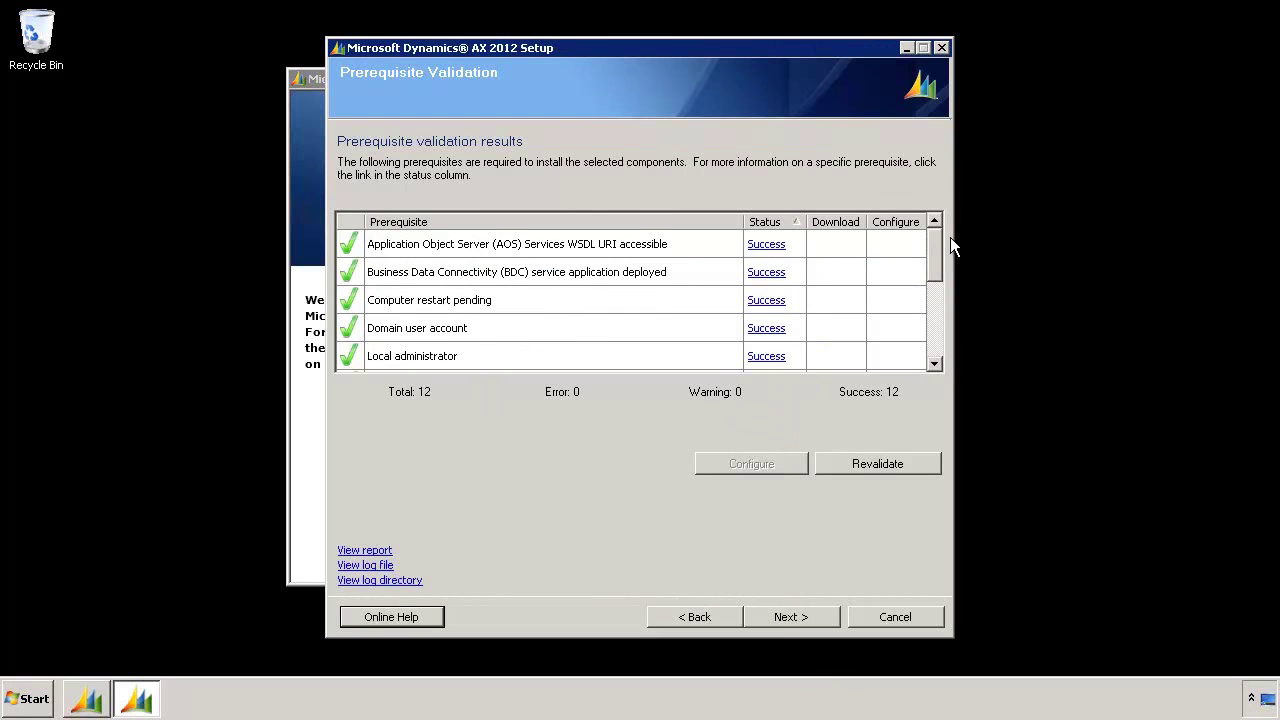
click(807, 619)
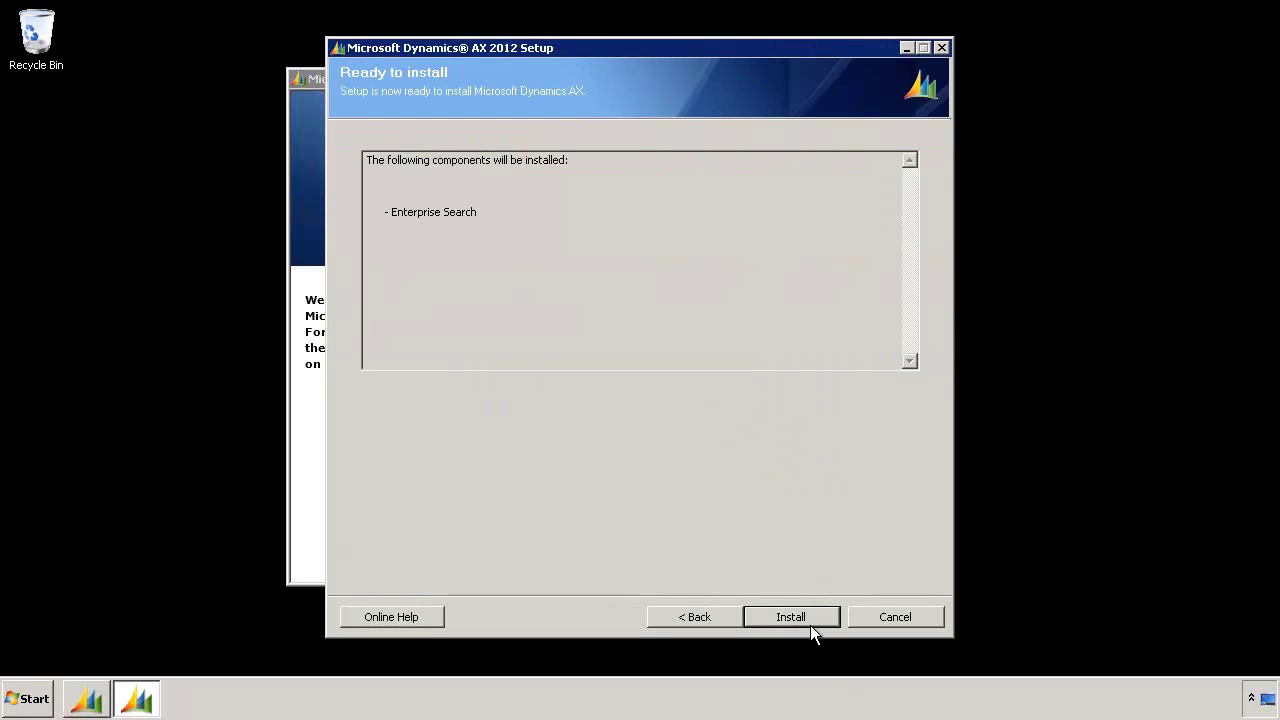
click(812, 620)
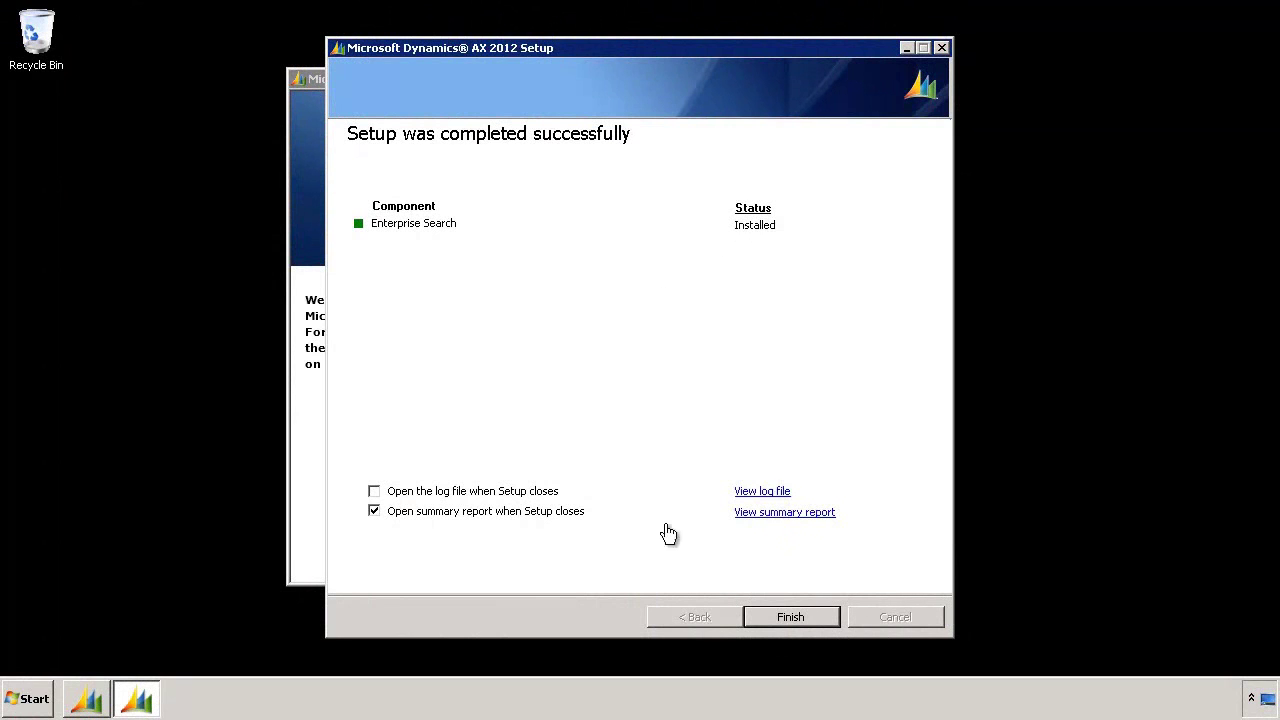
Finish Microsoft Dynamics AX 2012 Setup
click(798, 619)
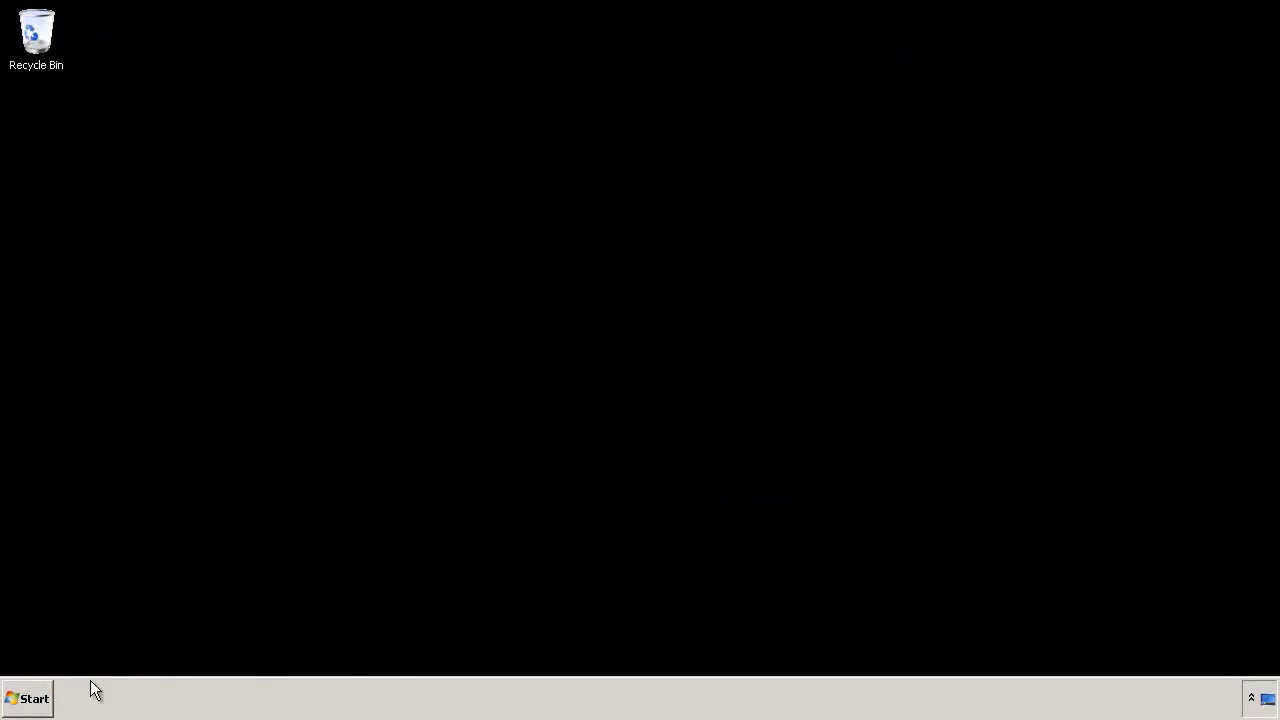
Launch SharePoint 2010 Central Administration from All Programs > Microsoft SharePoint 2010 Products
click(34, 698)
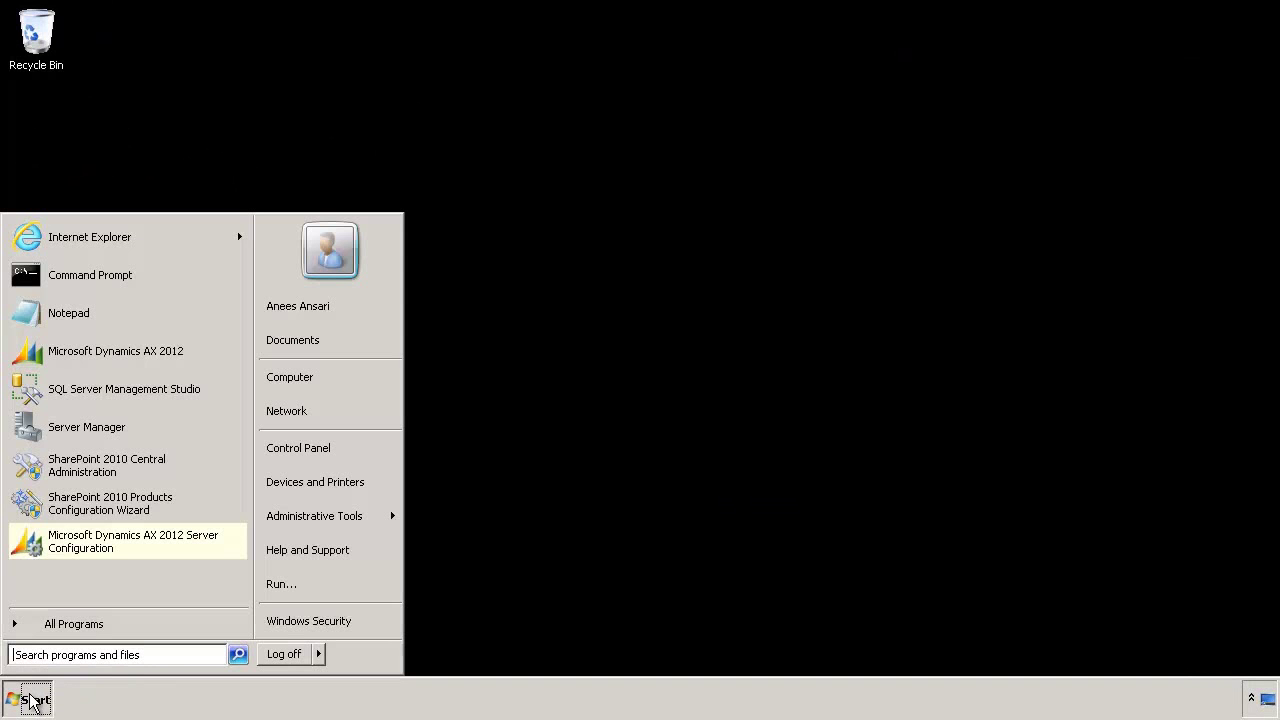
click(86, 624)
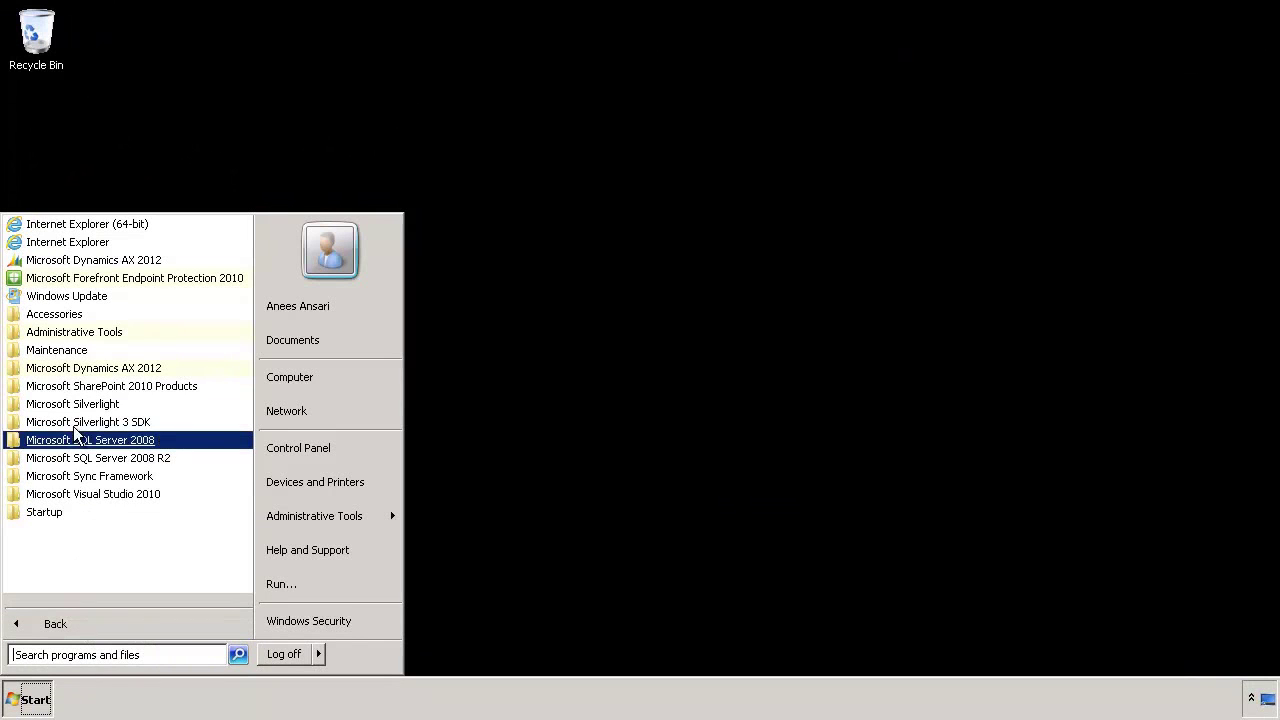
click(97, 389)
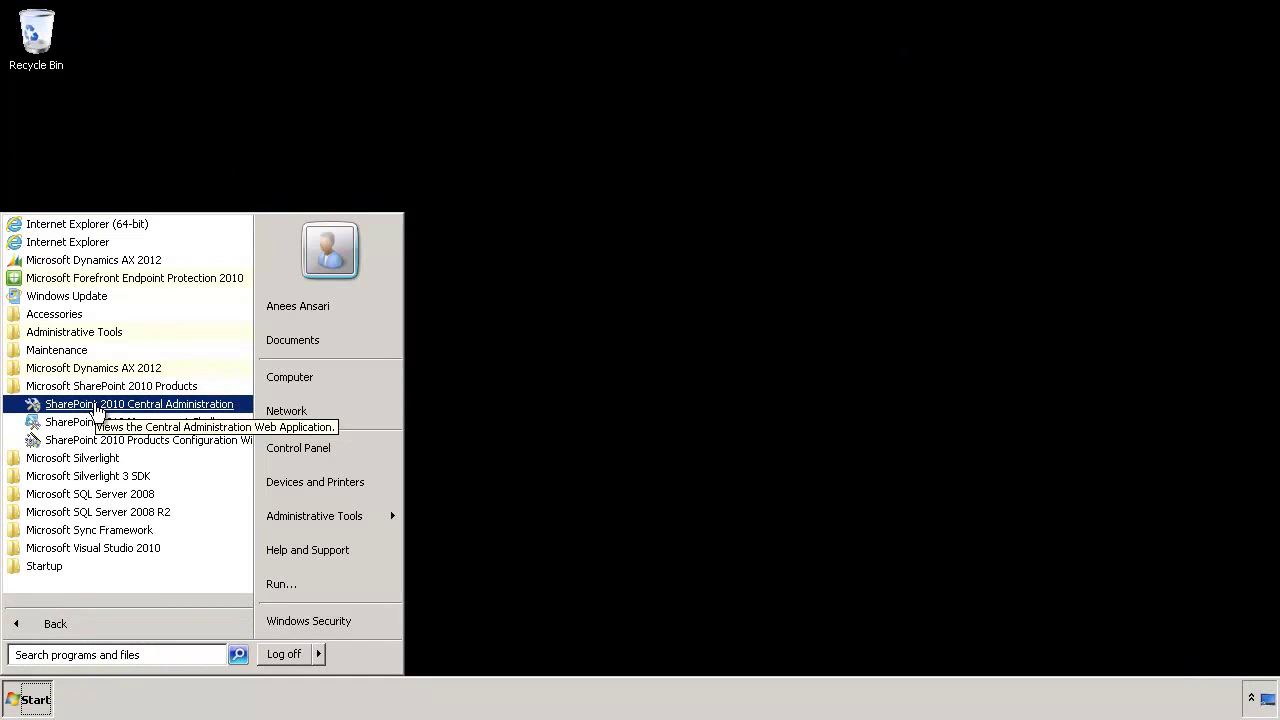
click(97, 405)
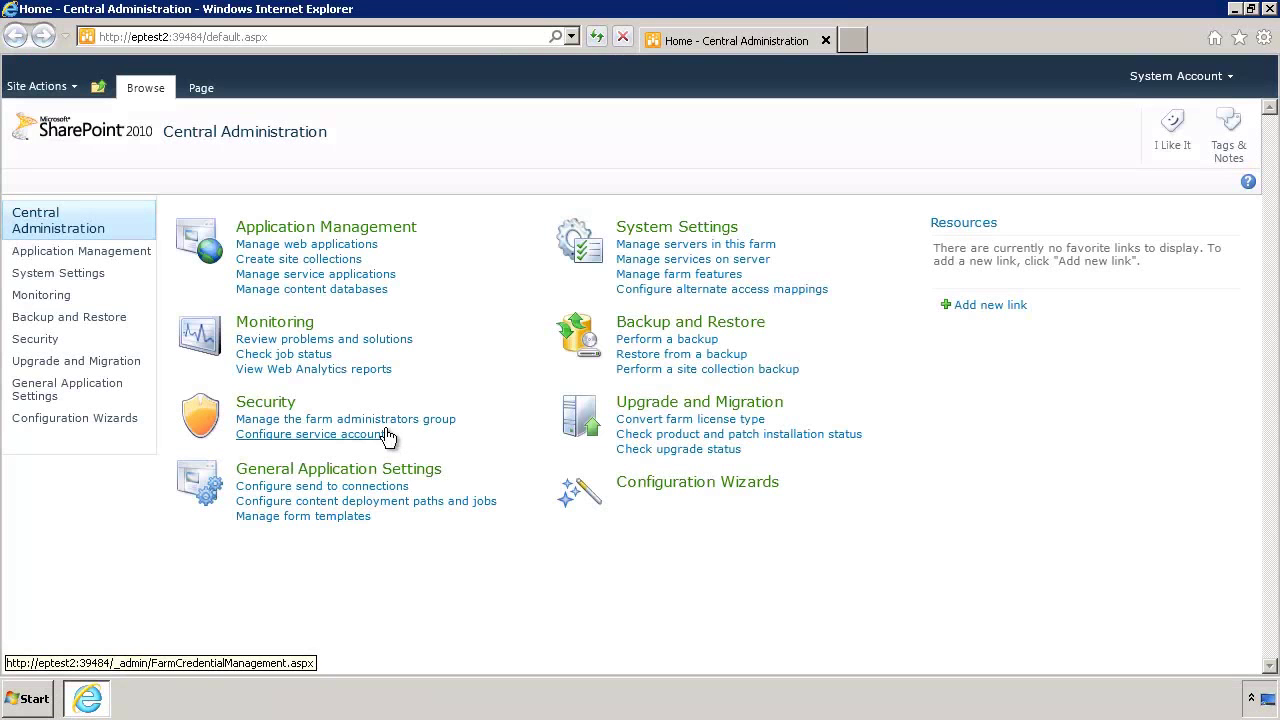
Check Services on Server: SharePoint Foundation Search stopped, SharePoint Server Search started; return home
click(674, 231)
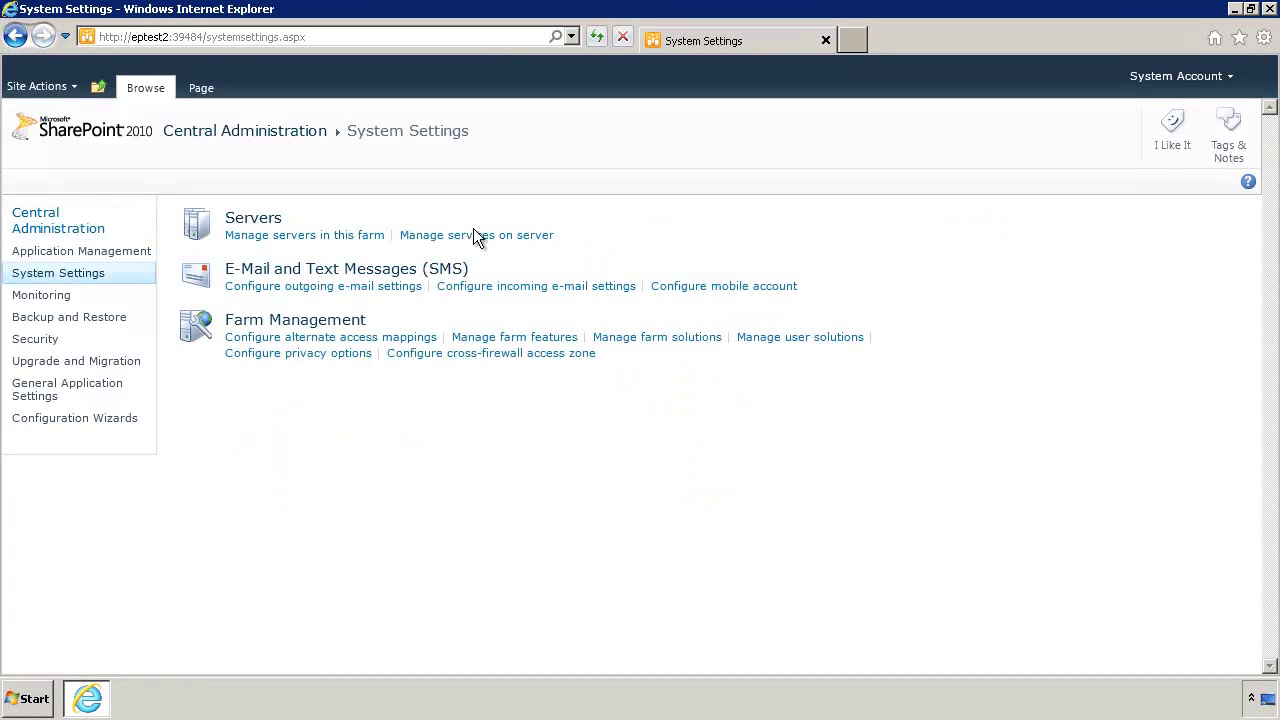
click(466, 236)
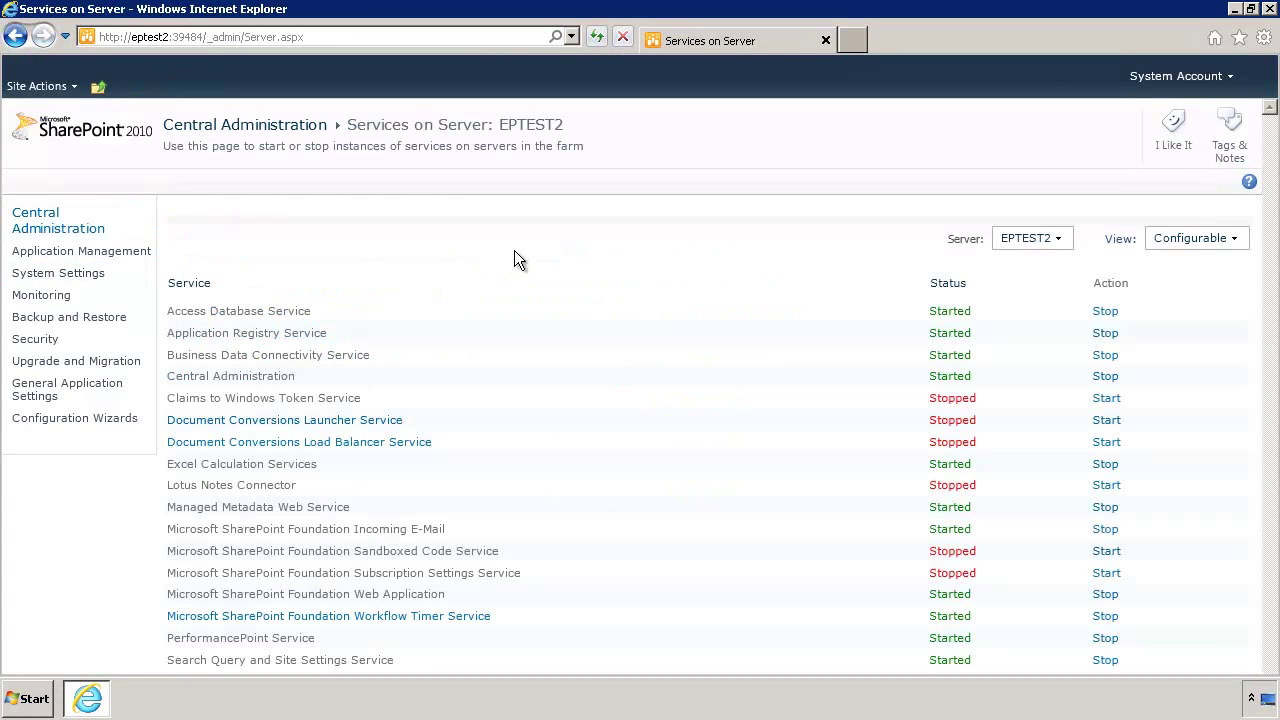
scroll(1273, 190, down, 3)
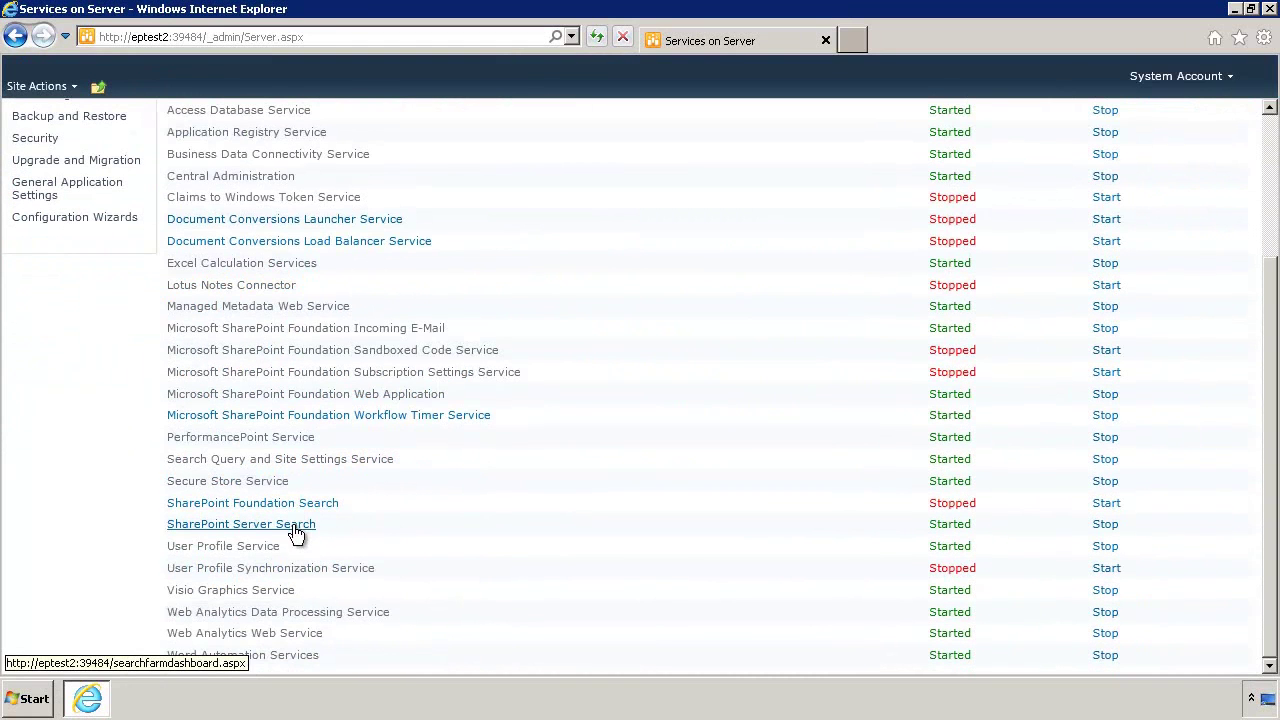
drag(1157, 510, 165, 508)
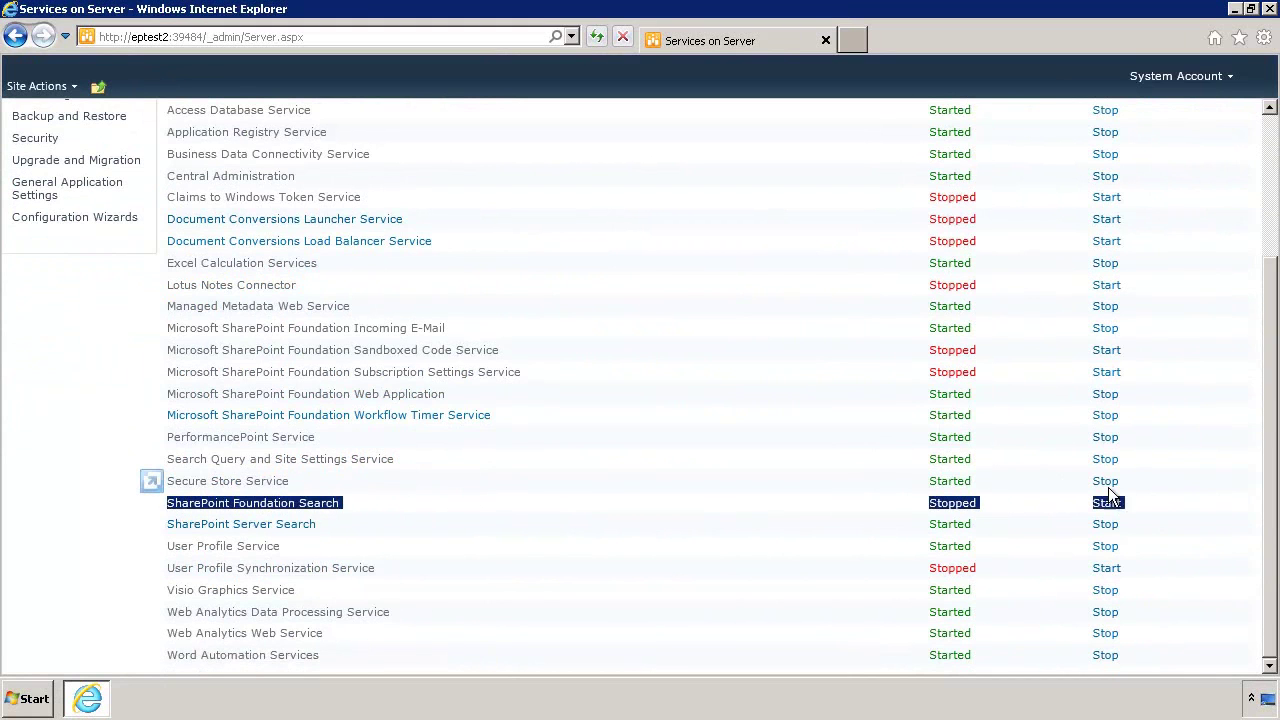
drag(1146, 523, 167, 523)
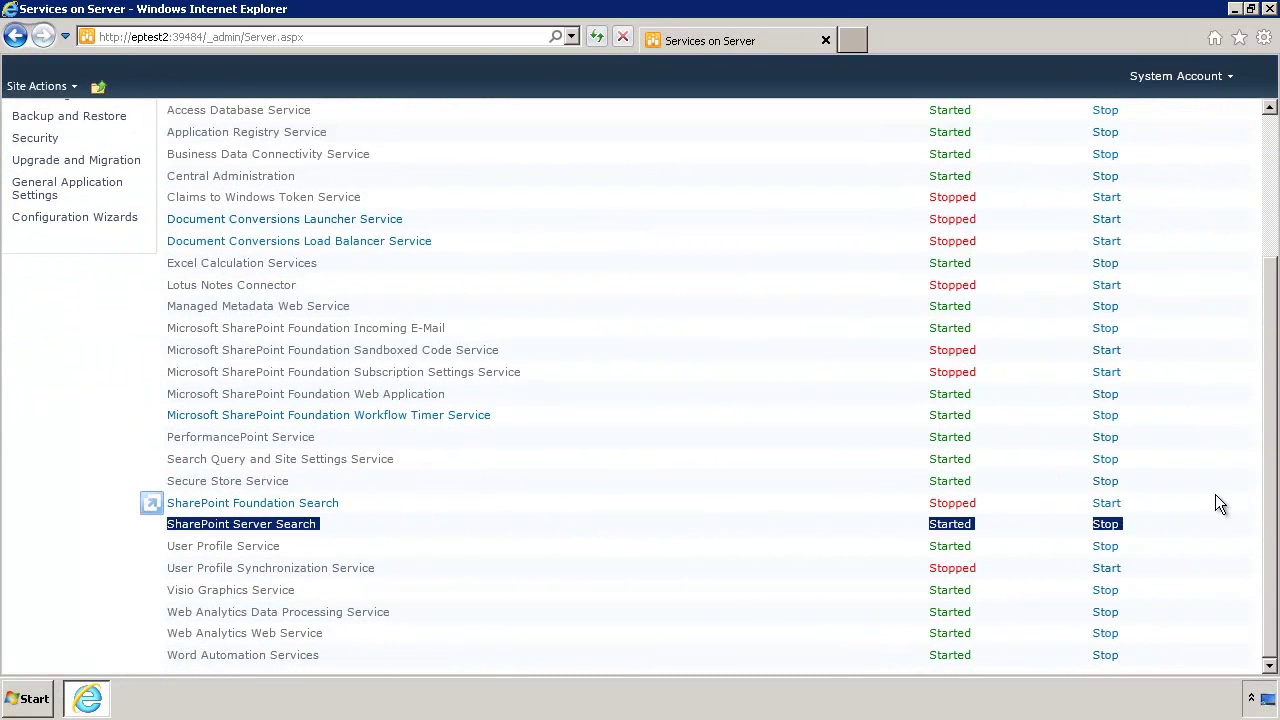
key(F5)
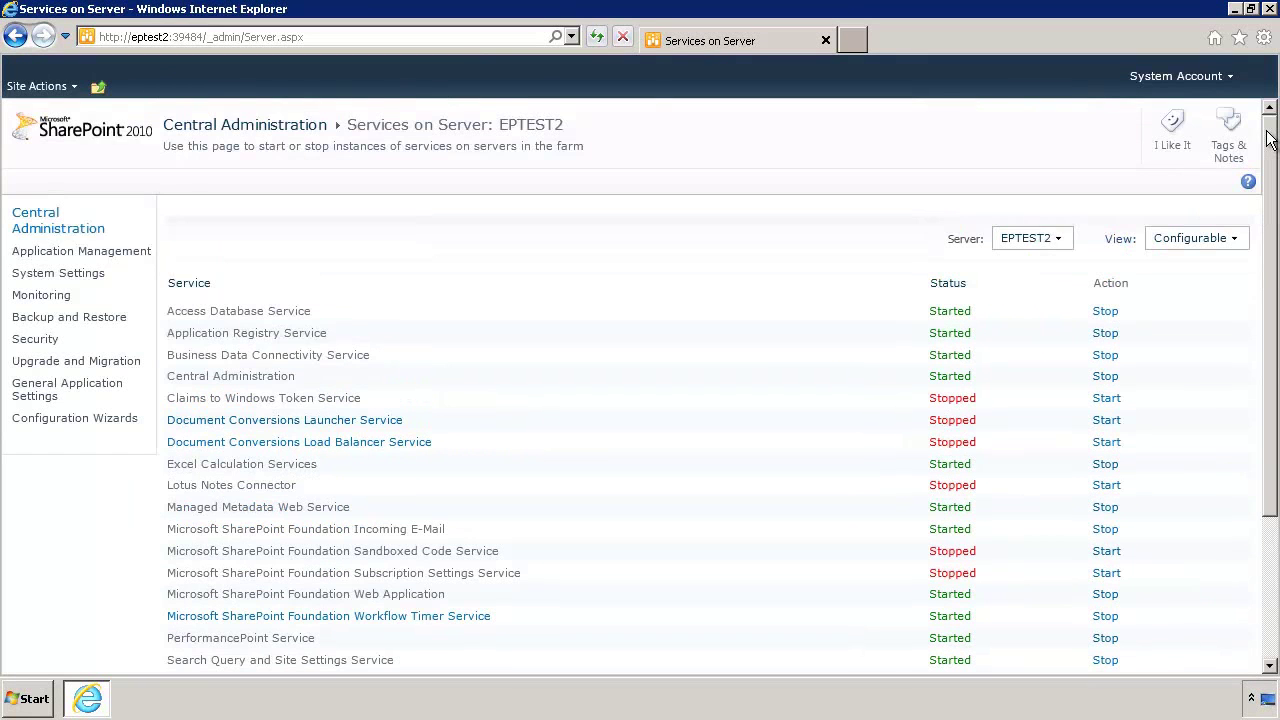
click(46, 230)
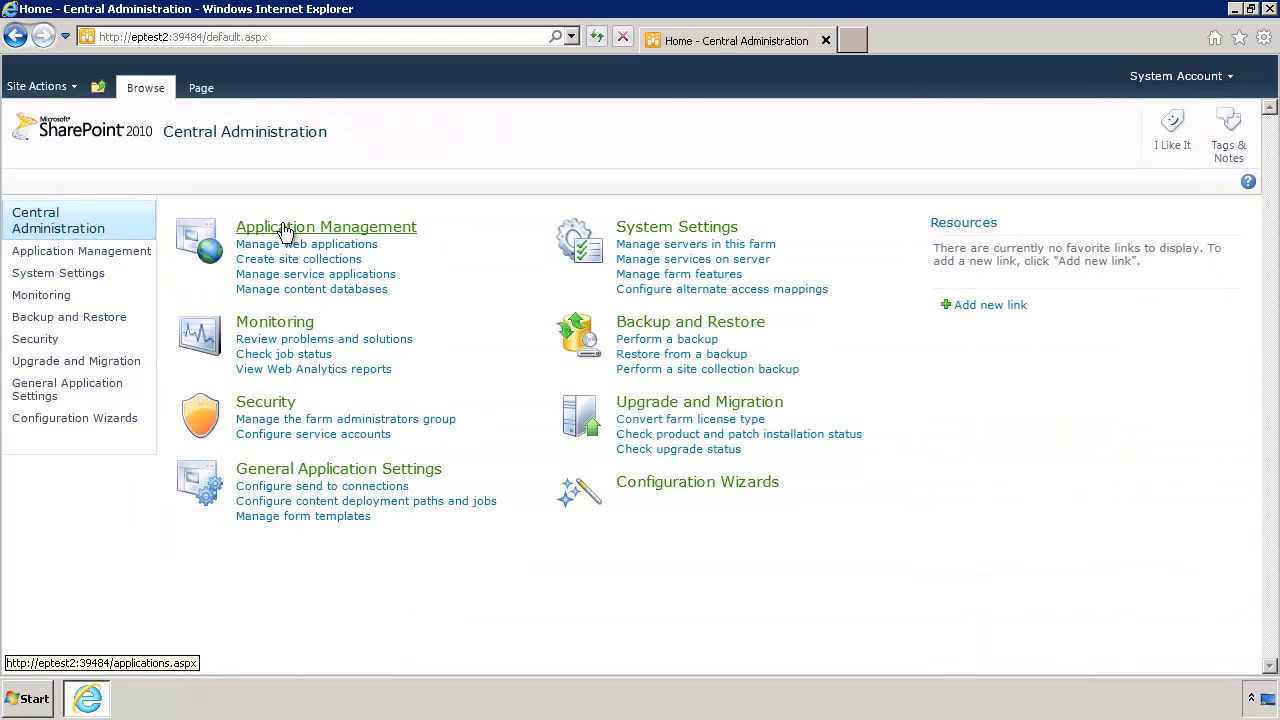
Go to Application Management > Manage service applications to see Search Service Application
click(285, 230)
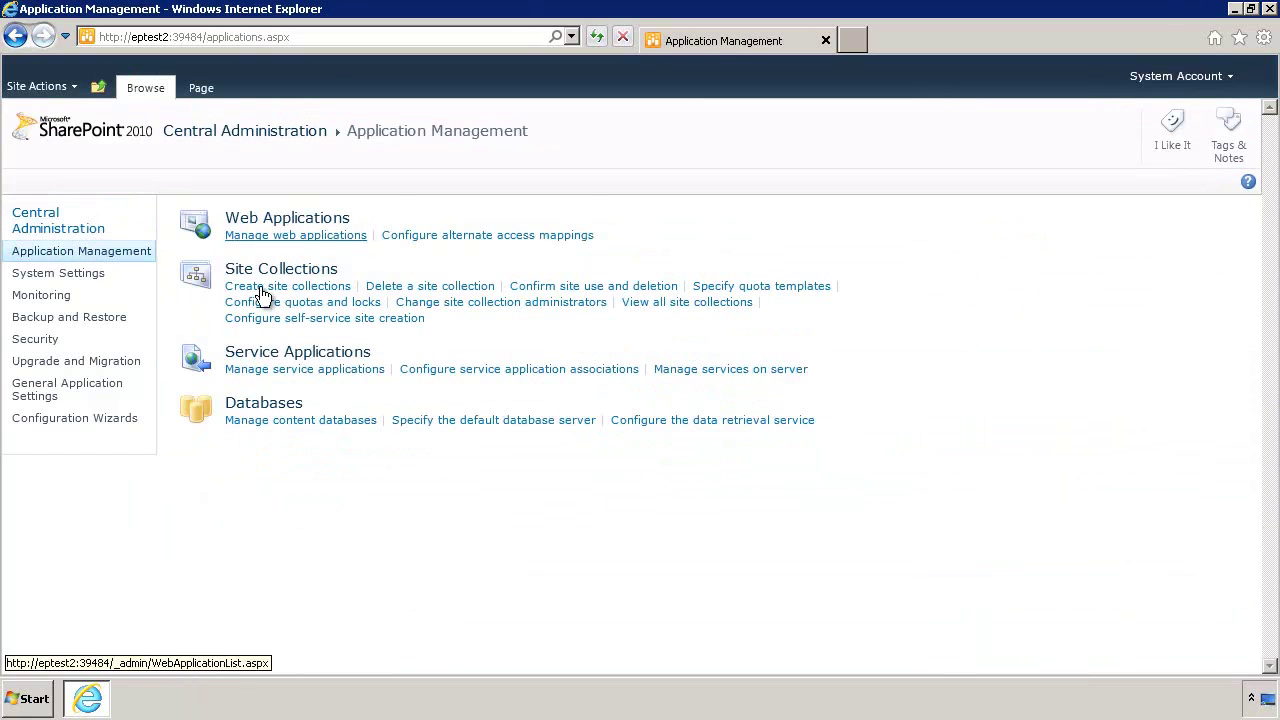
click(256, 376)
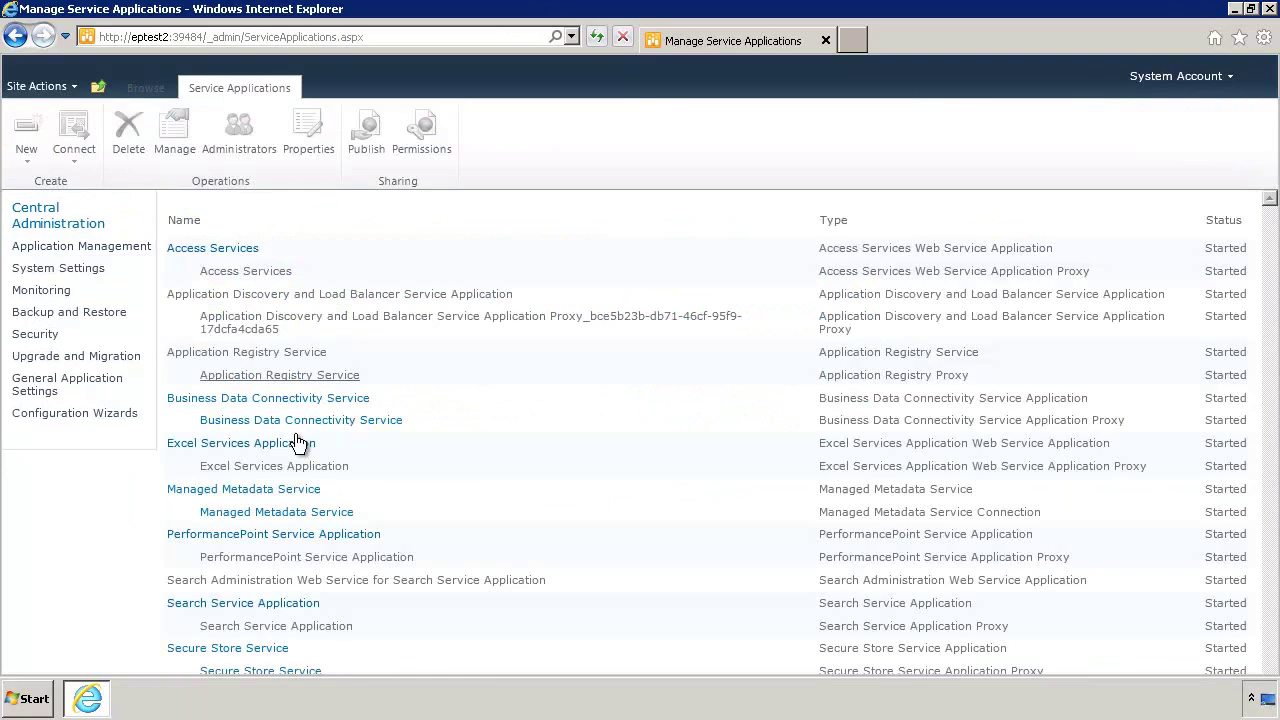
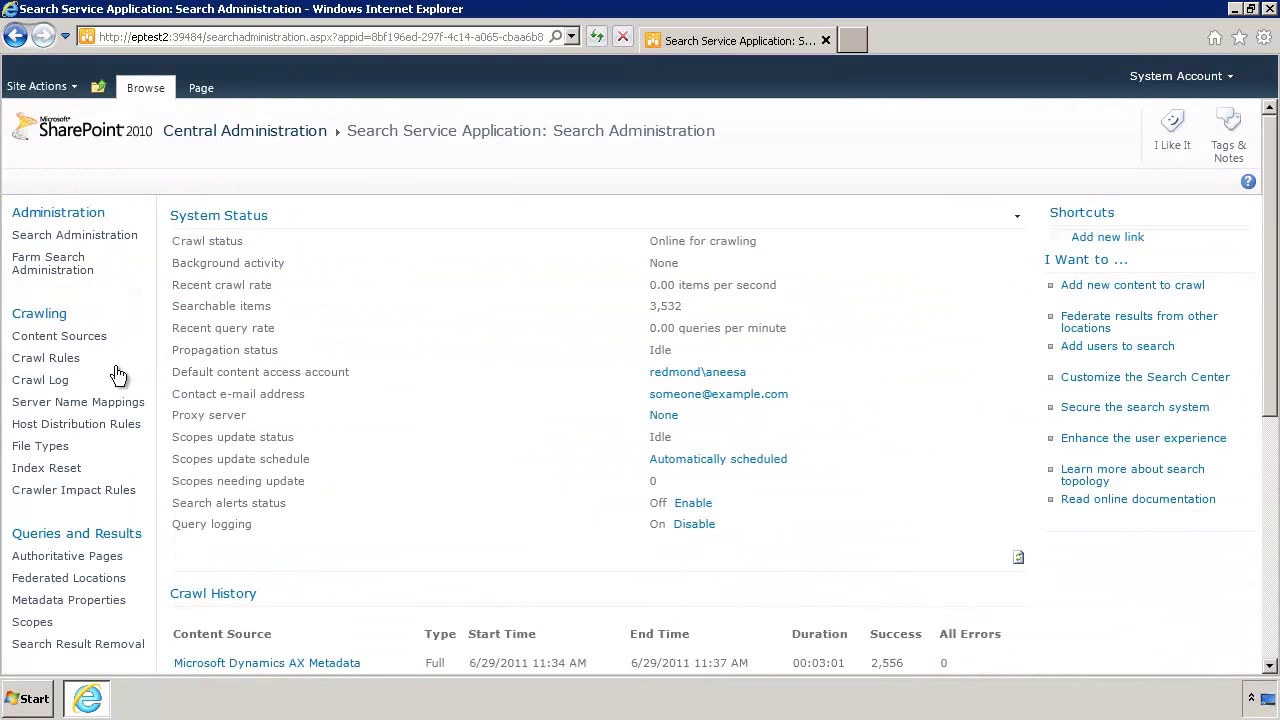
Start an incremental crawl of the Microsoft Dynamics AX content source from Content Sources
click(68, 338)
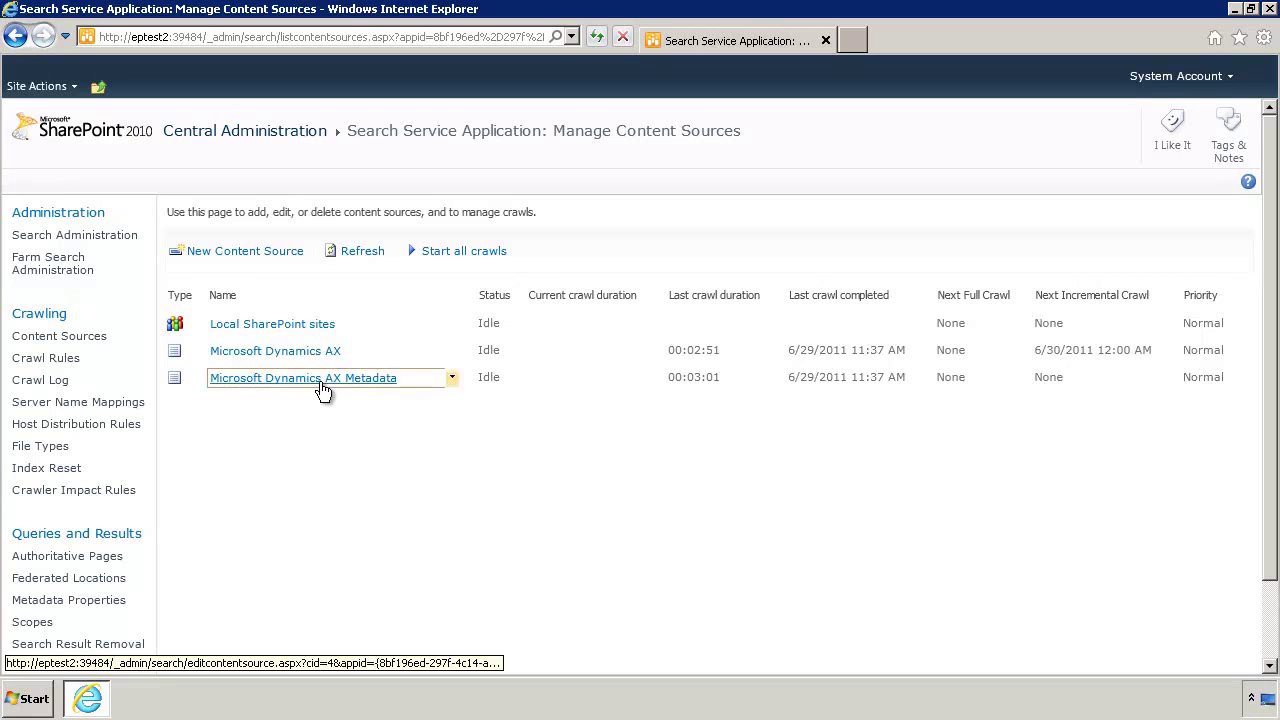
click(452, 378)
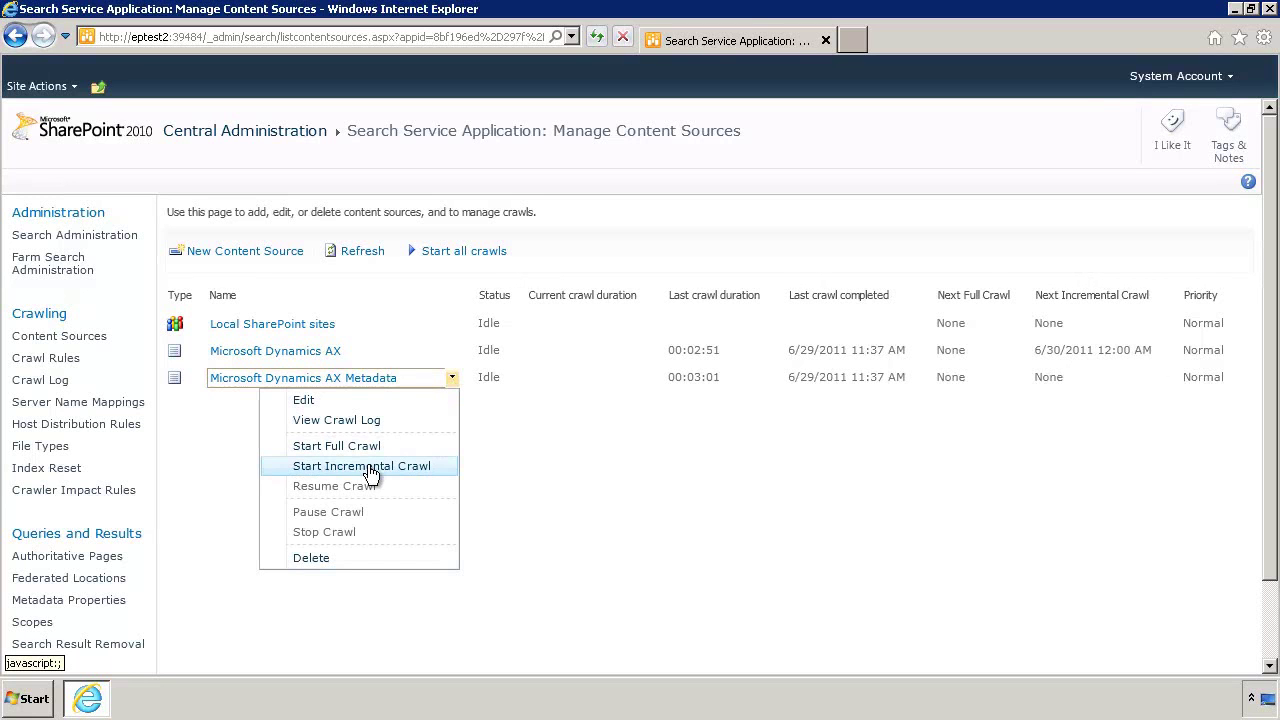
click(454, 356)
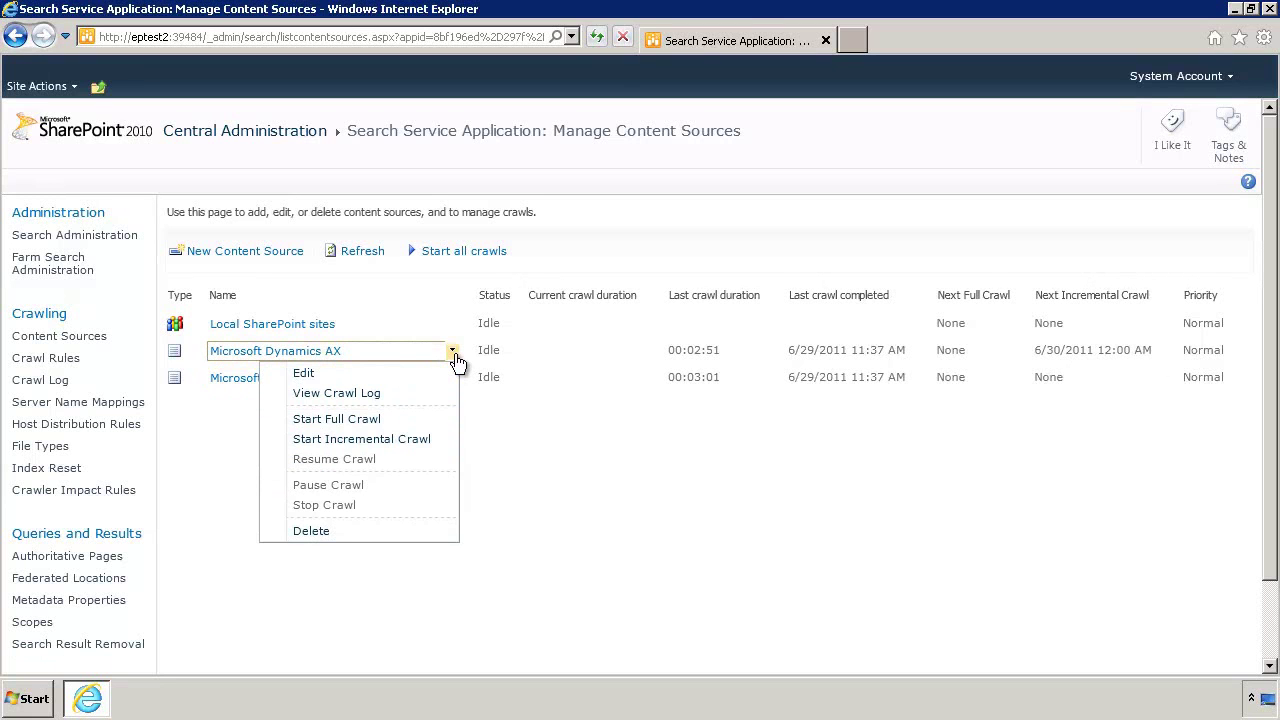
click(367, 440)
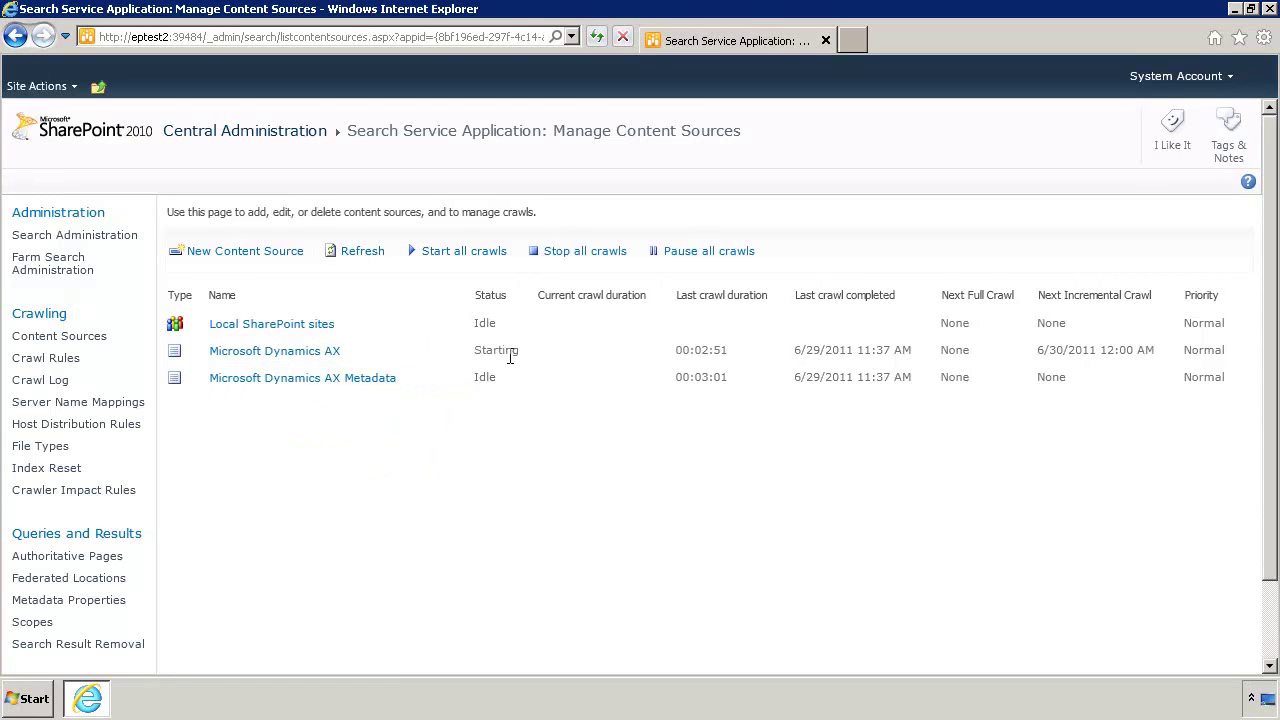
Review the new Microsoft Dynamics AX crawl history on the Search Administration page
click(70, 238)
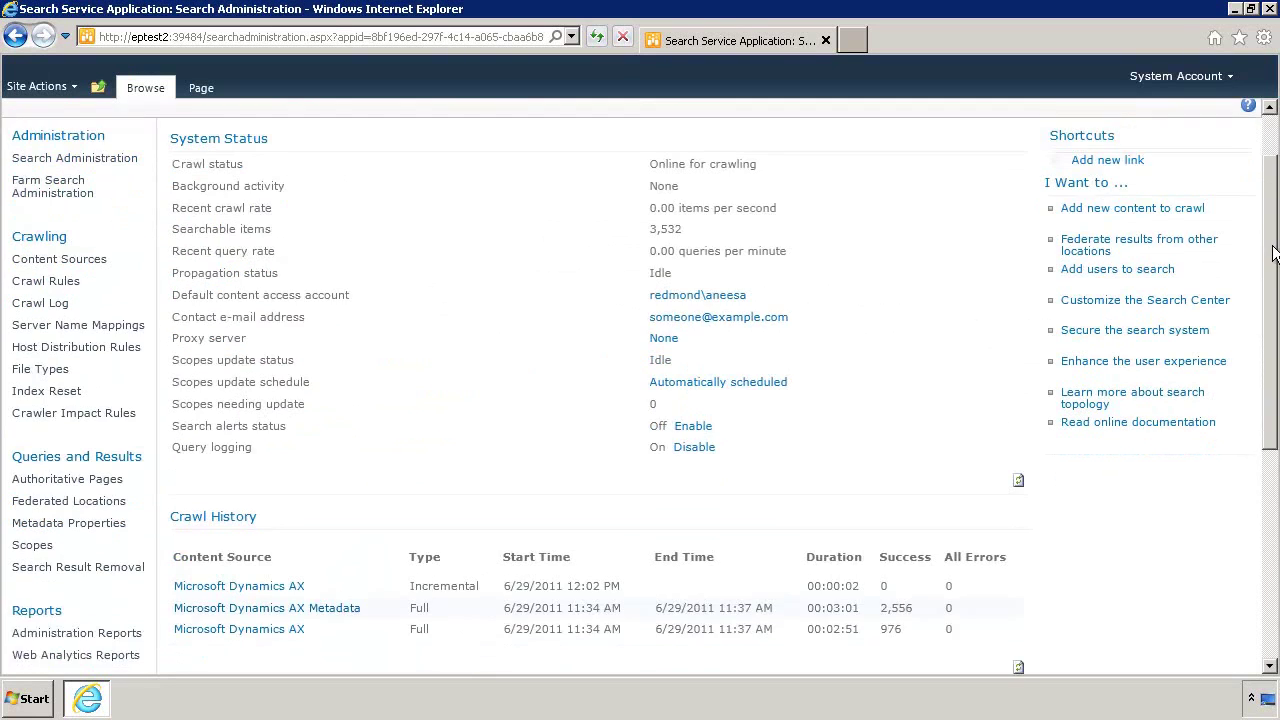
scroll(1272, 300, down, 3)
scroll(1272, 300, down, 1)
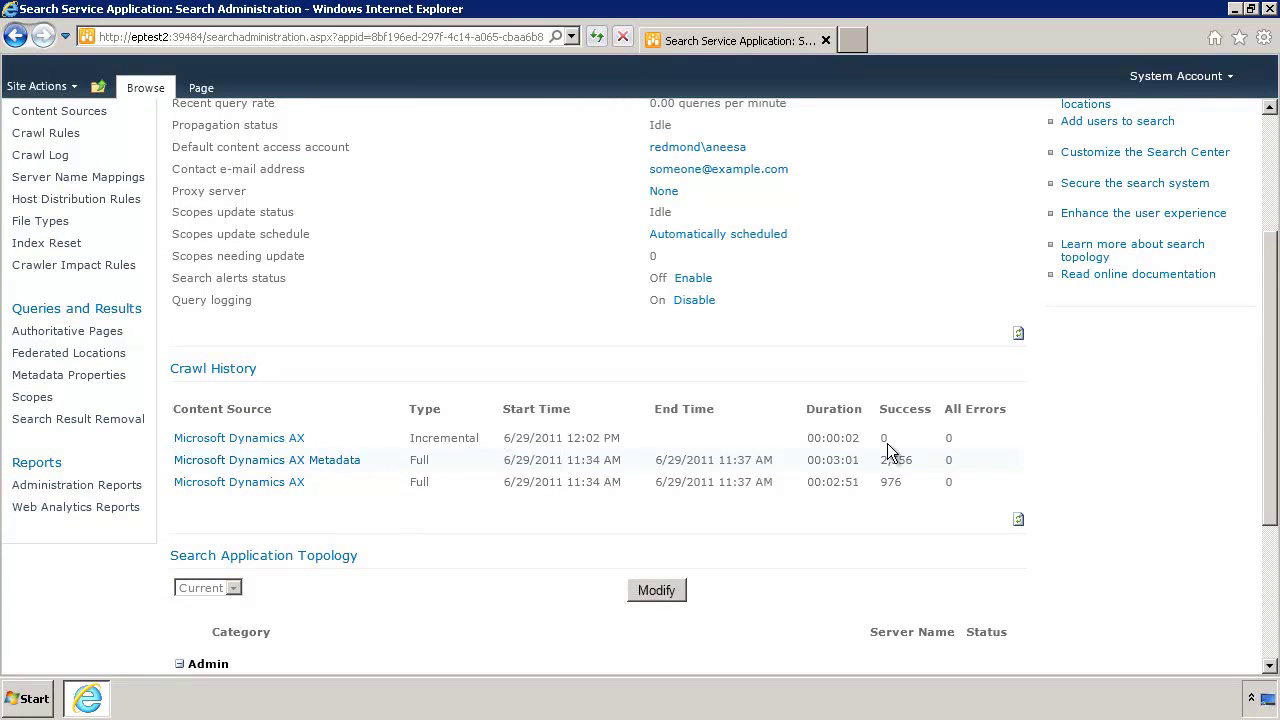
drag(1272, 258, 1273, 128)
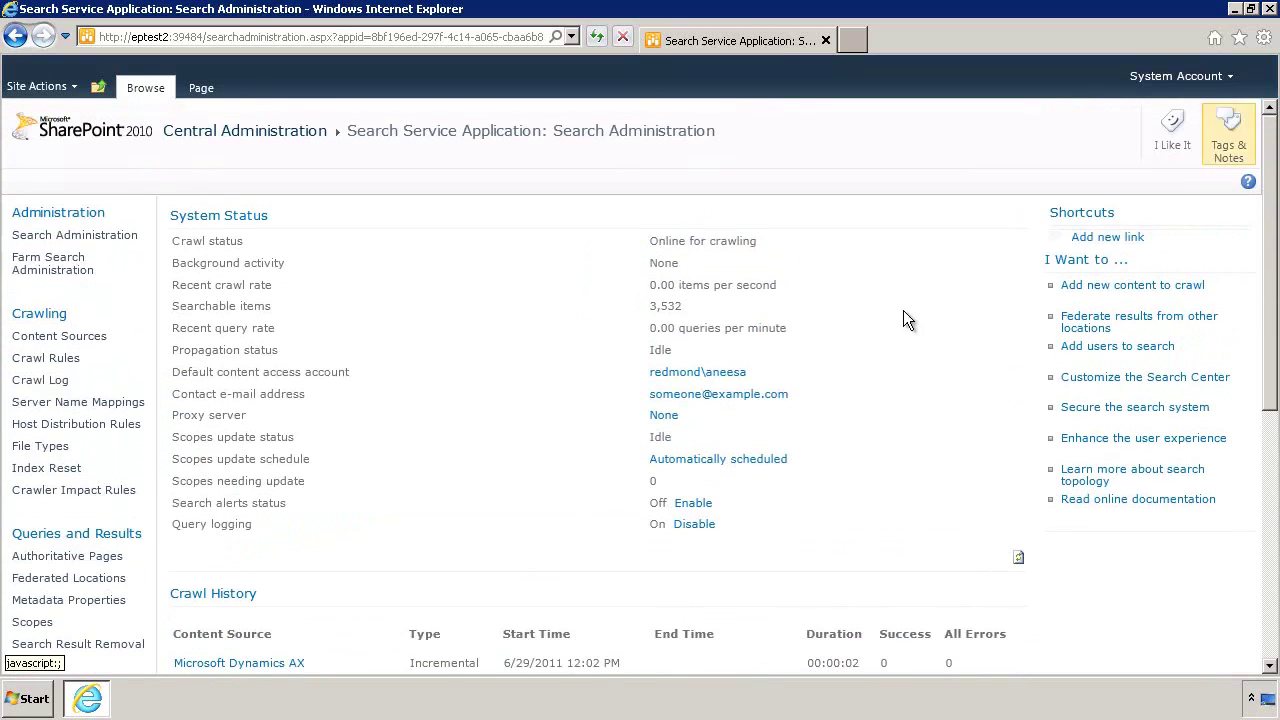
Inspect the default content access account without changes, then return to Central Administration home
drag(190, 372, 405, 374)
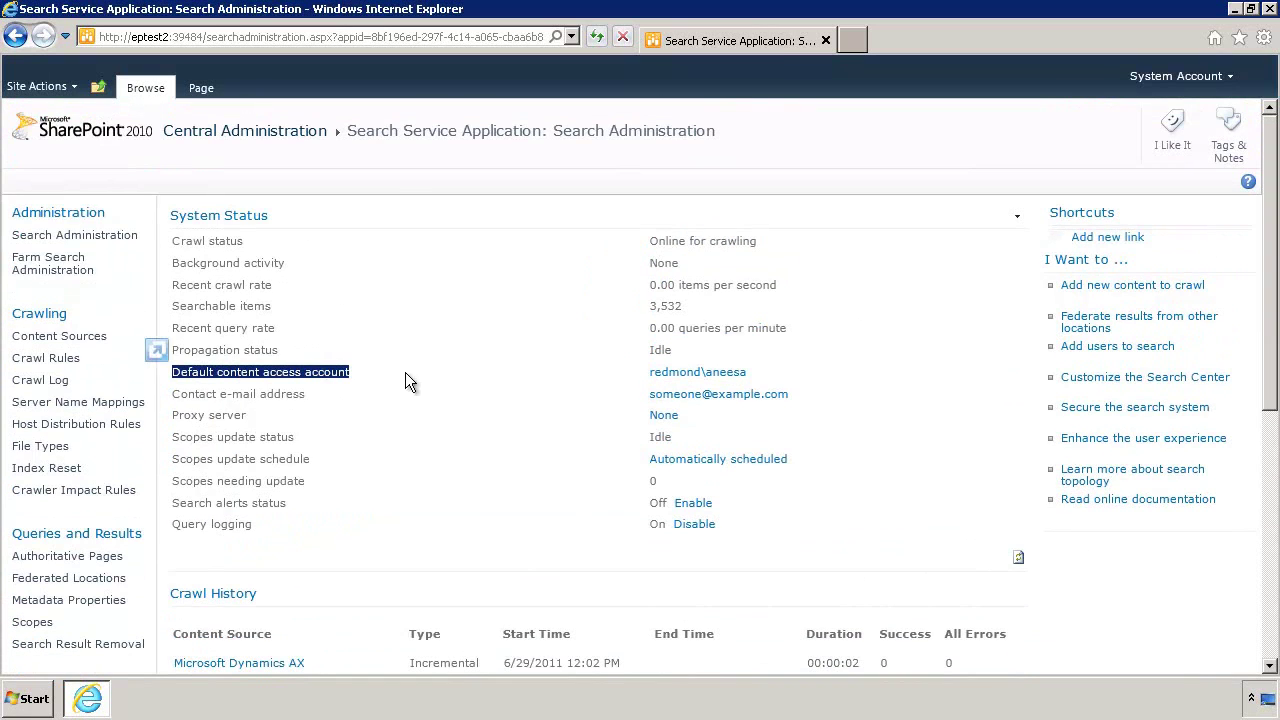
click(682, 373)
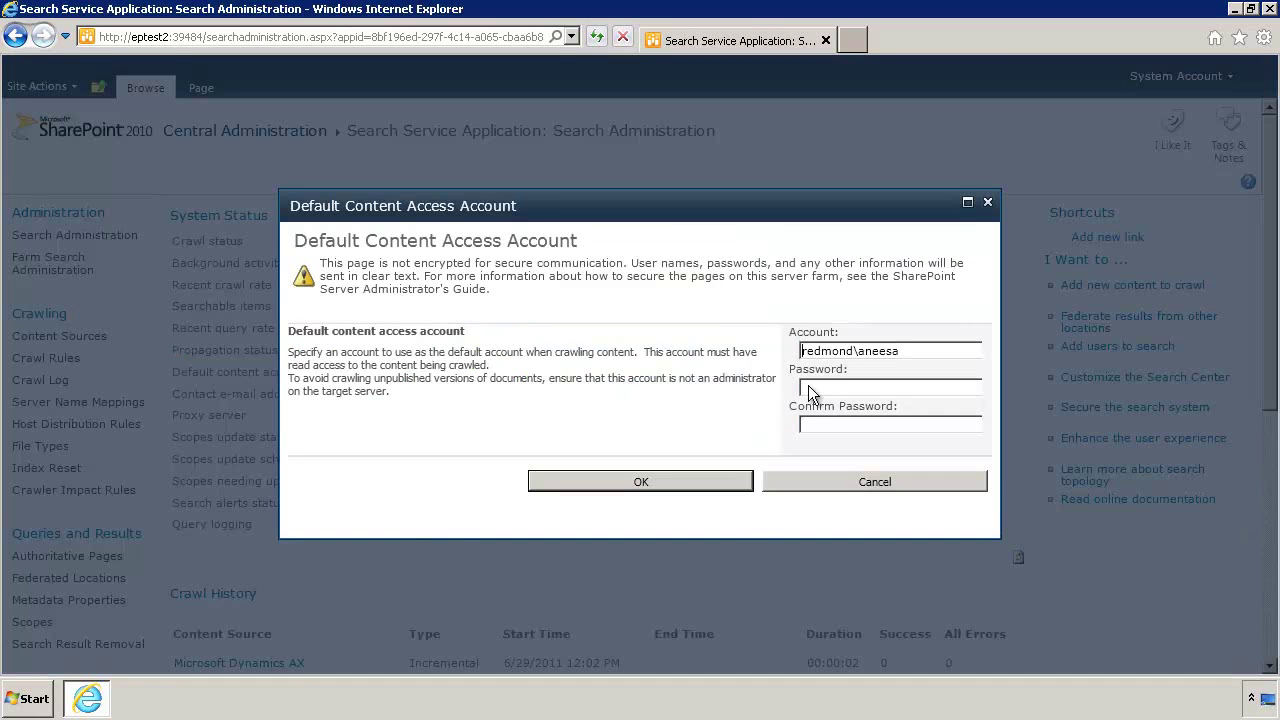
drag(903, 350, 786, 334)
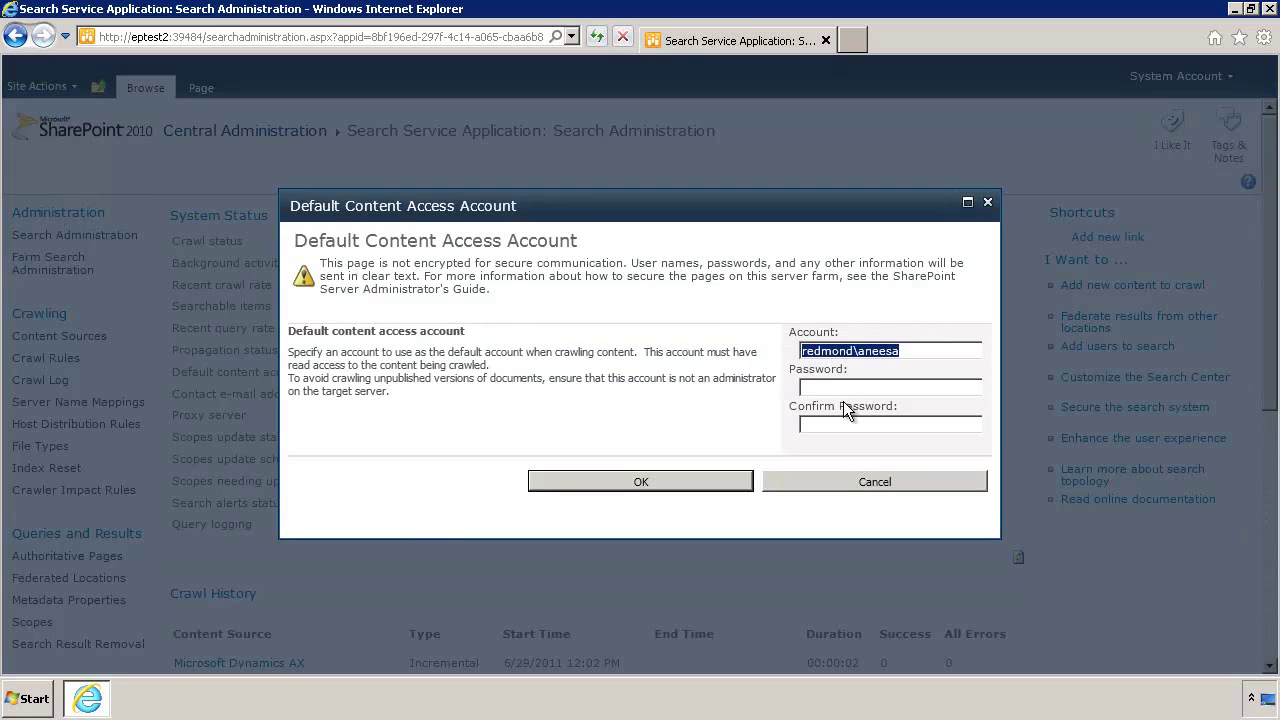
click(852, 487)
click(226, 133)
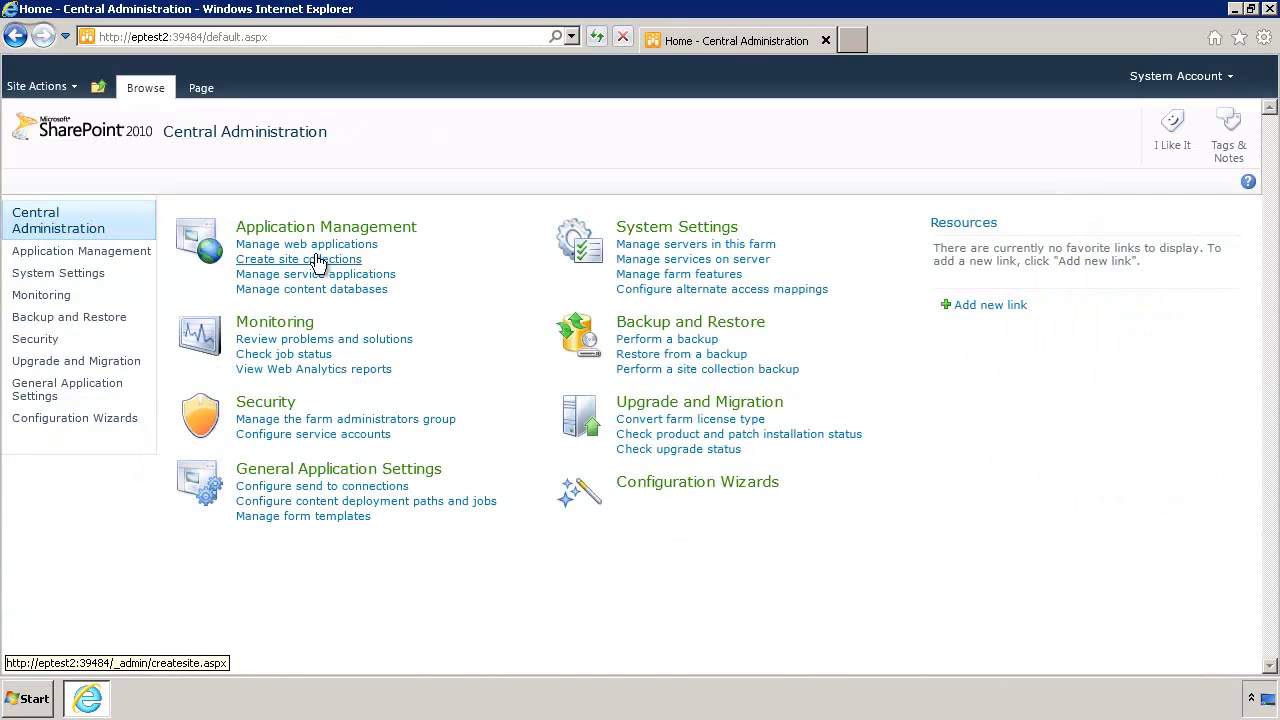
Open the Business Data Connectivity Service from Application Management's service applications list
click(323, 230)
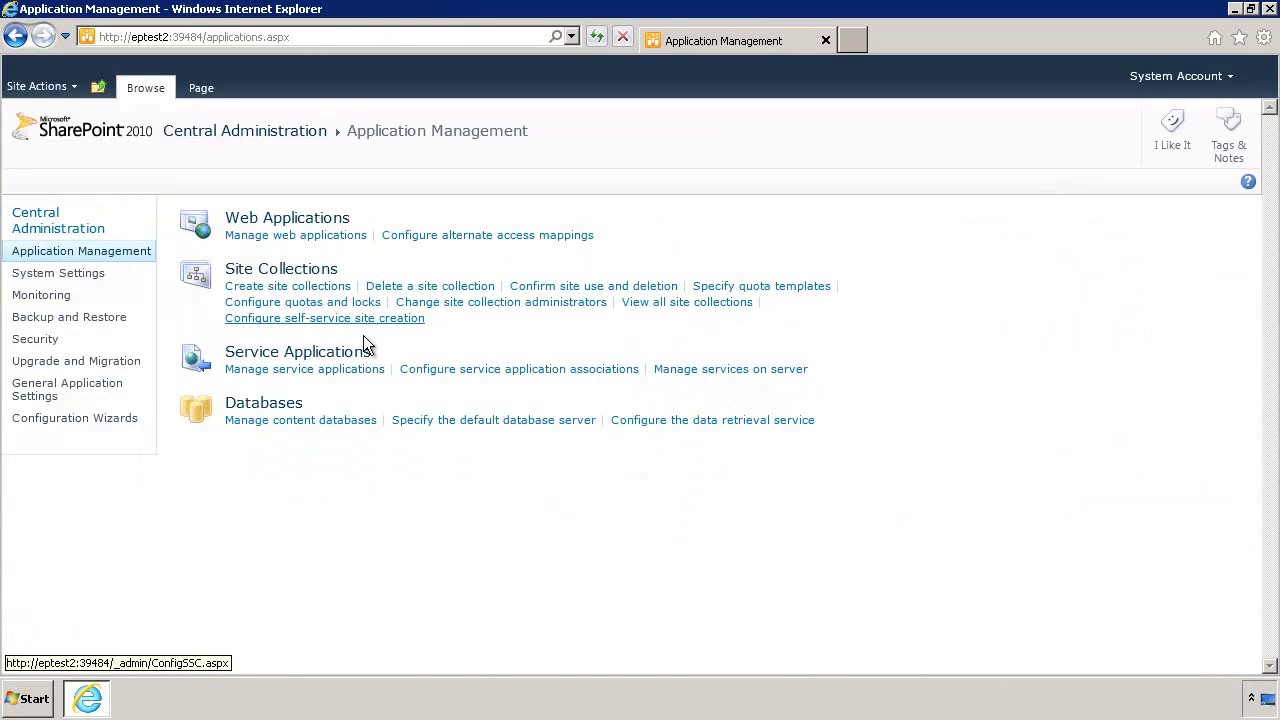
click(354, 370)
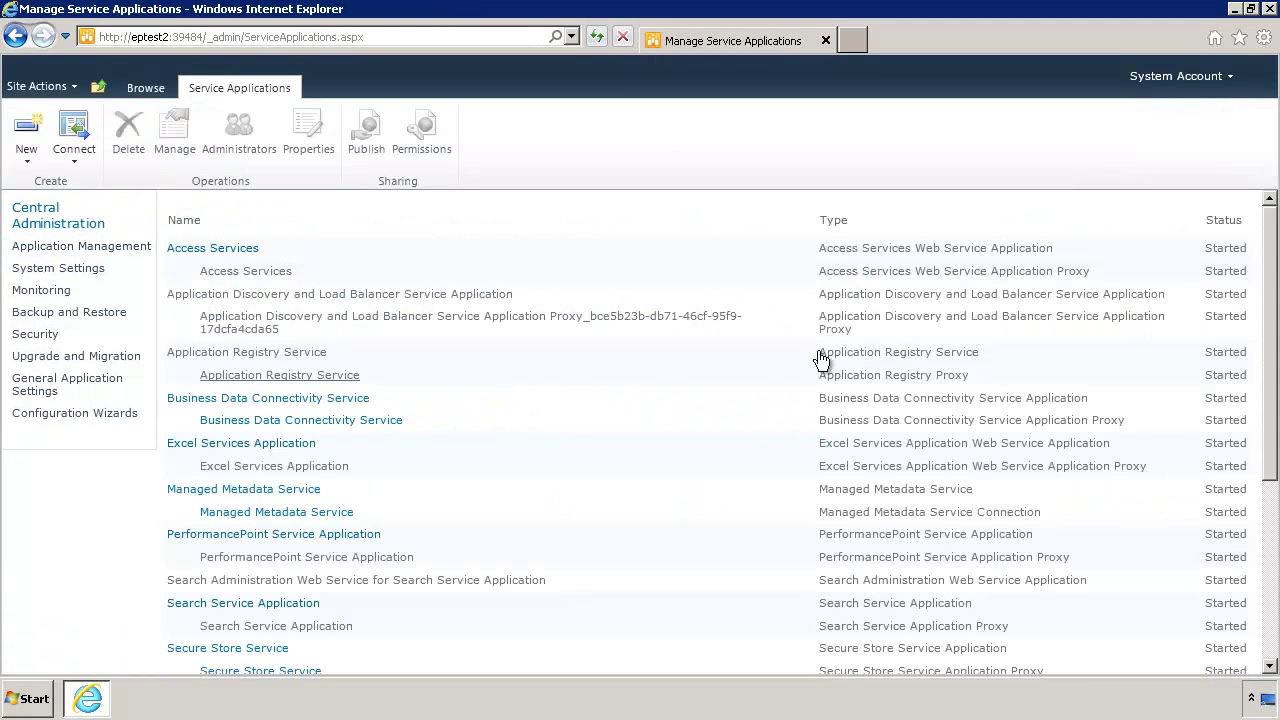
scroll(1277, 292, down, 4)
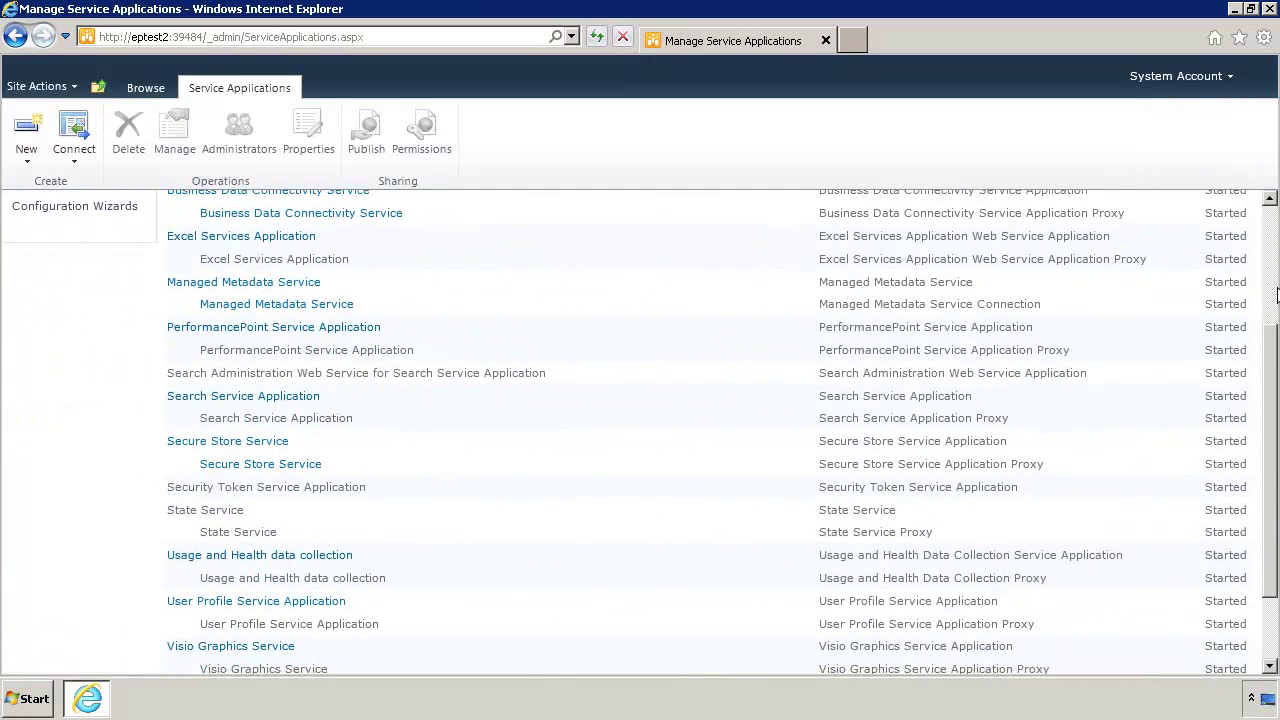
scroll(1277, 292, up, 3)
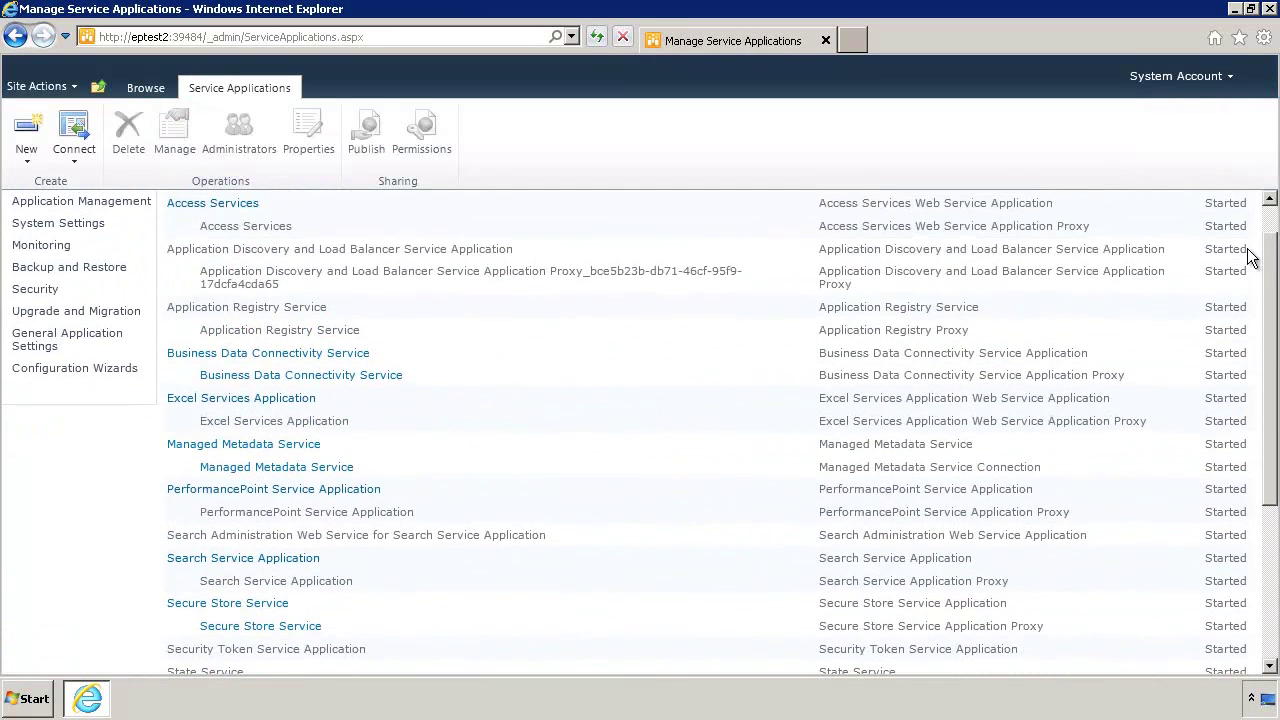
click(338, 355)
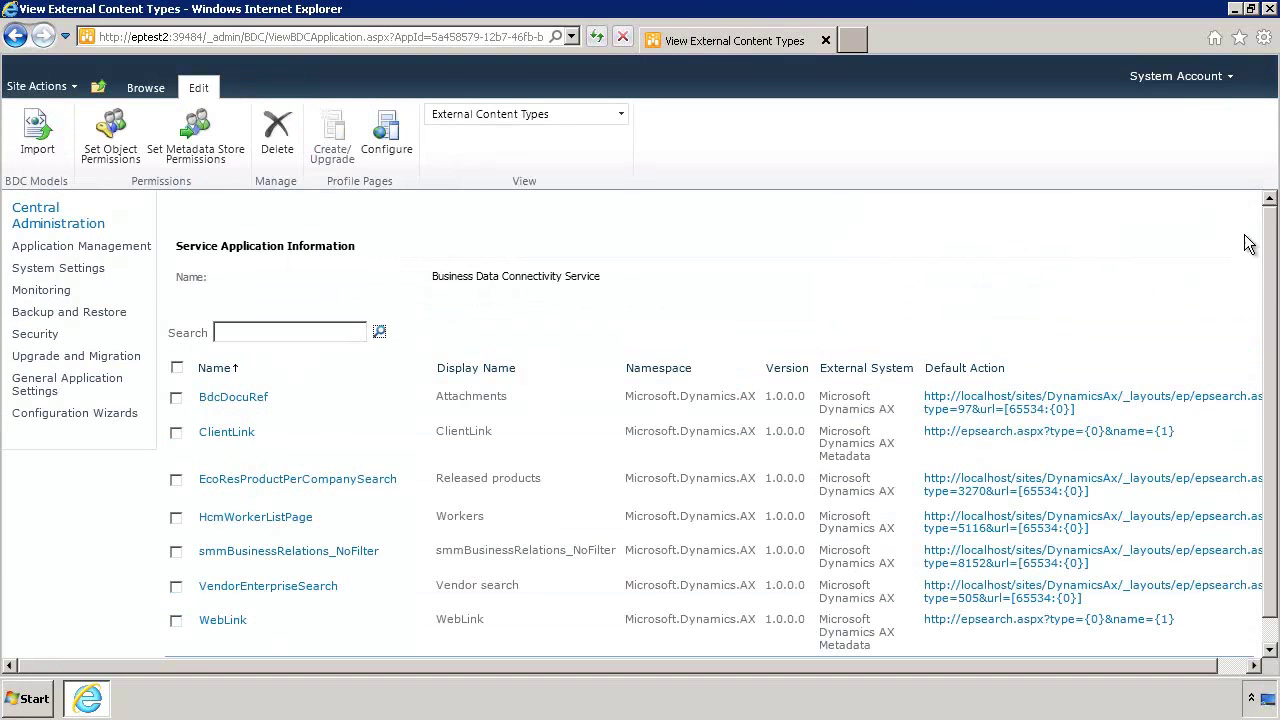
Review the external system values of the Microsoft Dynamics AX external content types
scroll(1272, 240, down, 1)
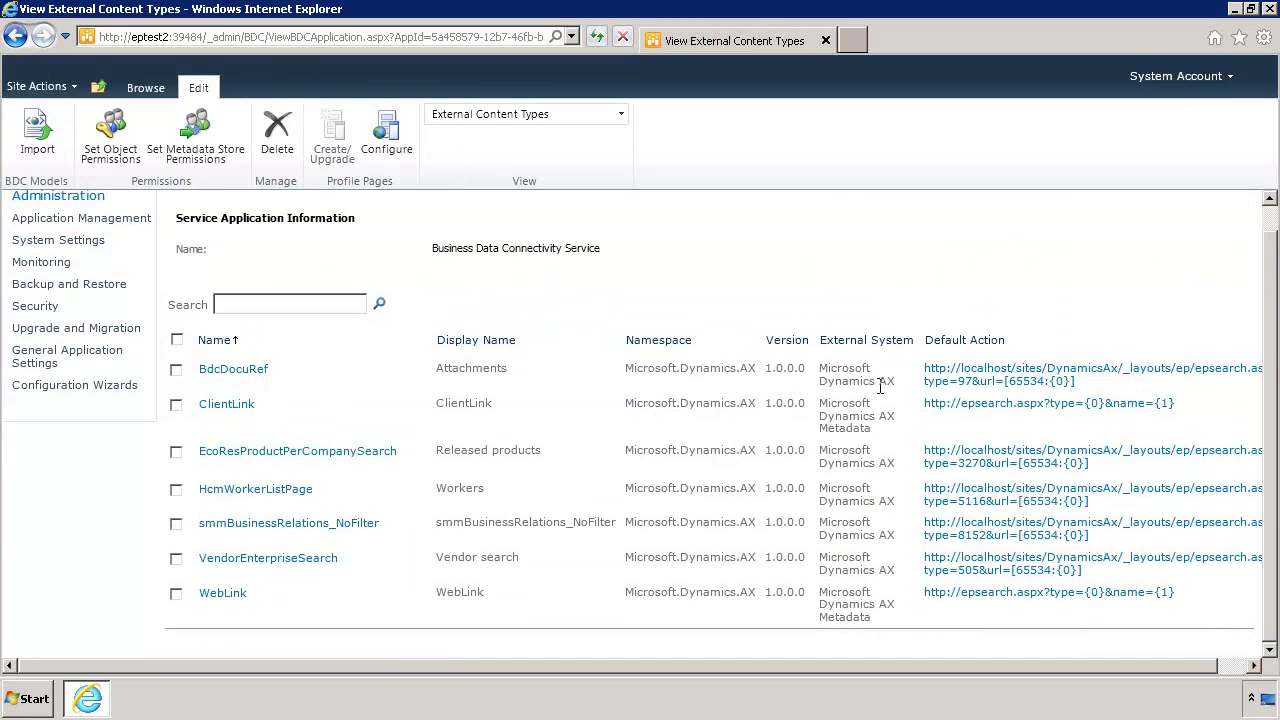
drag(895, 383, 843, 398)
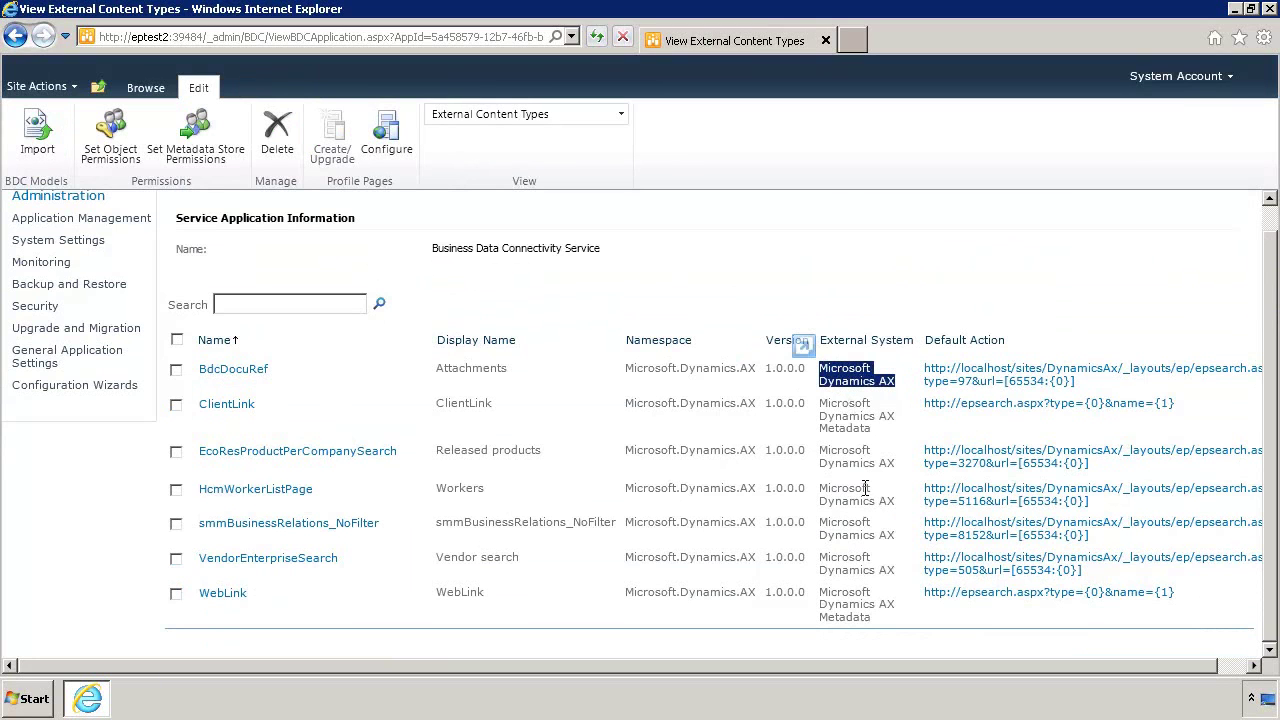
drag(876, 618, 822, 385)
click(855, 438)
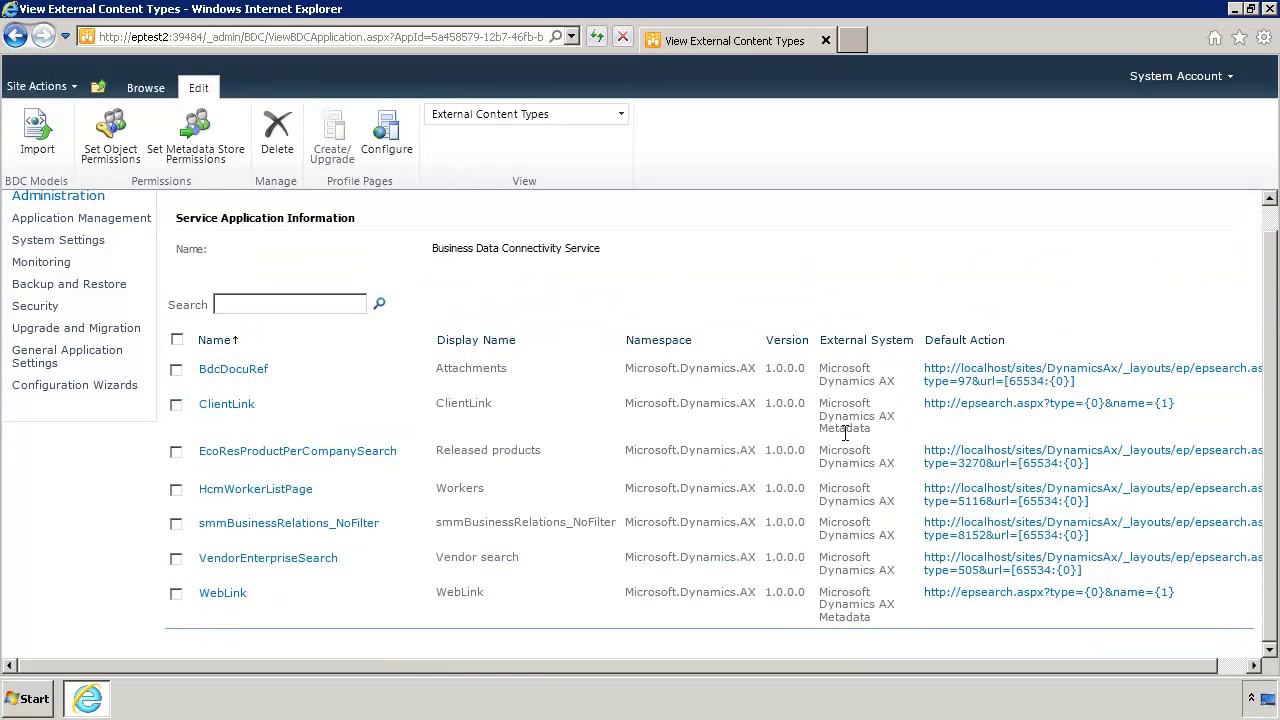
mouse_move(228, 603)
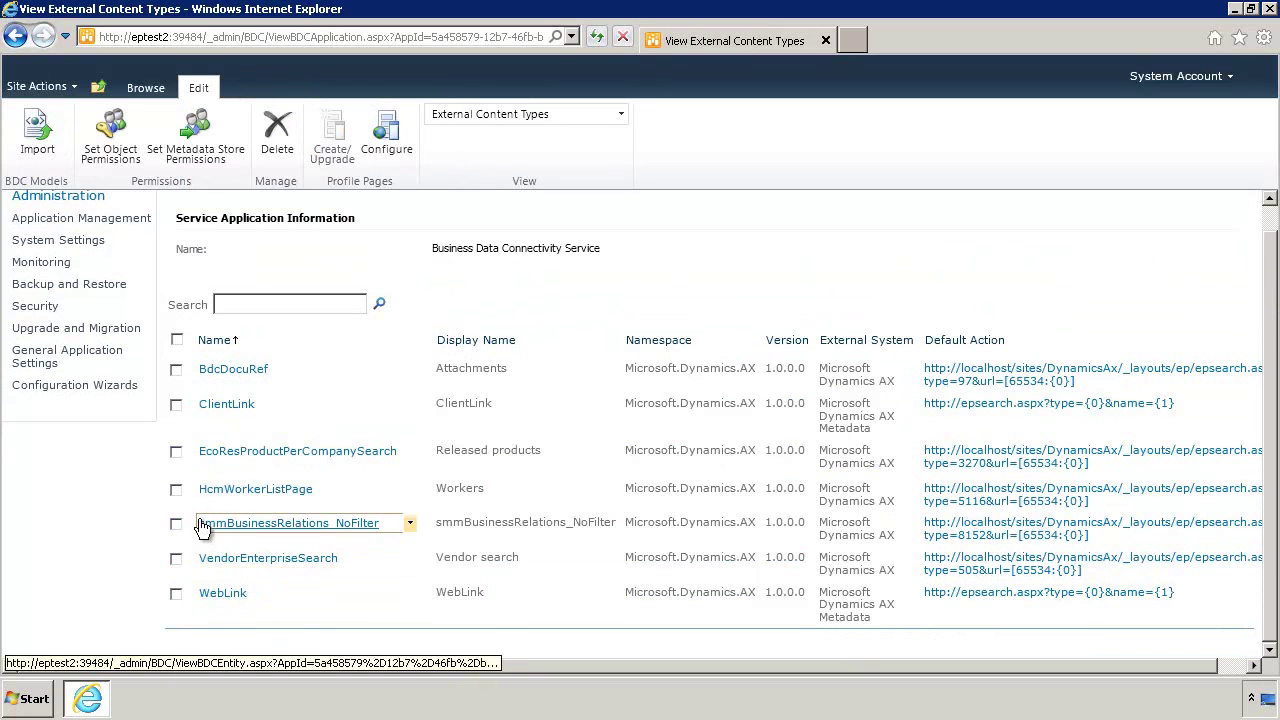
mouse_move(207, 410)
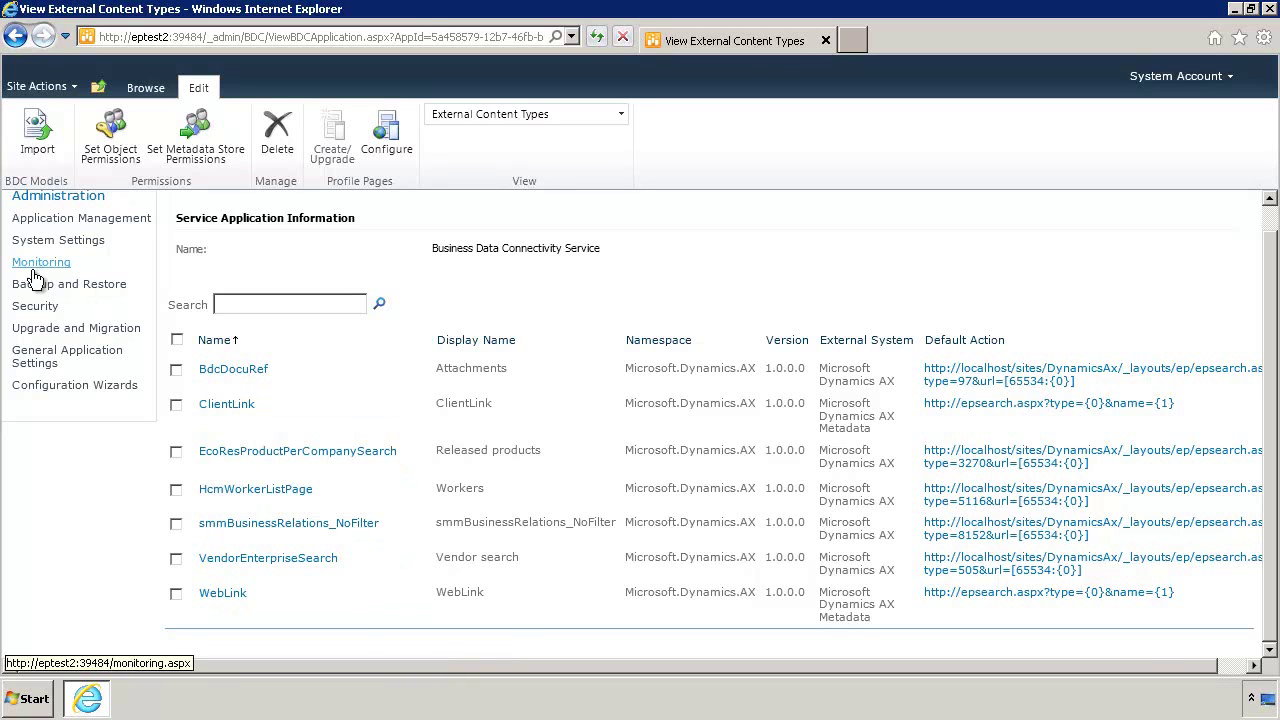
mouse_move(207, 375)
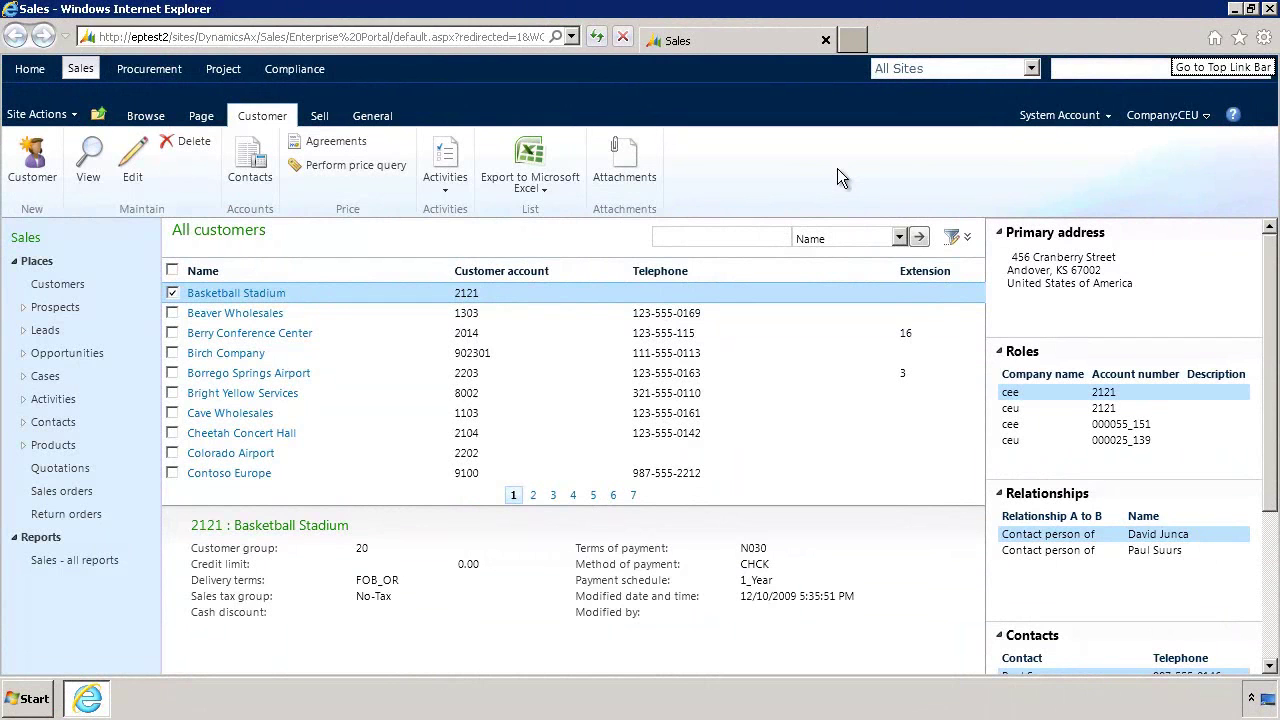
Search the portal for 'julia' and view the first employee result
click(1091, 72)
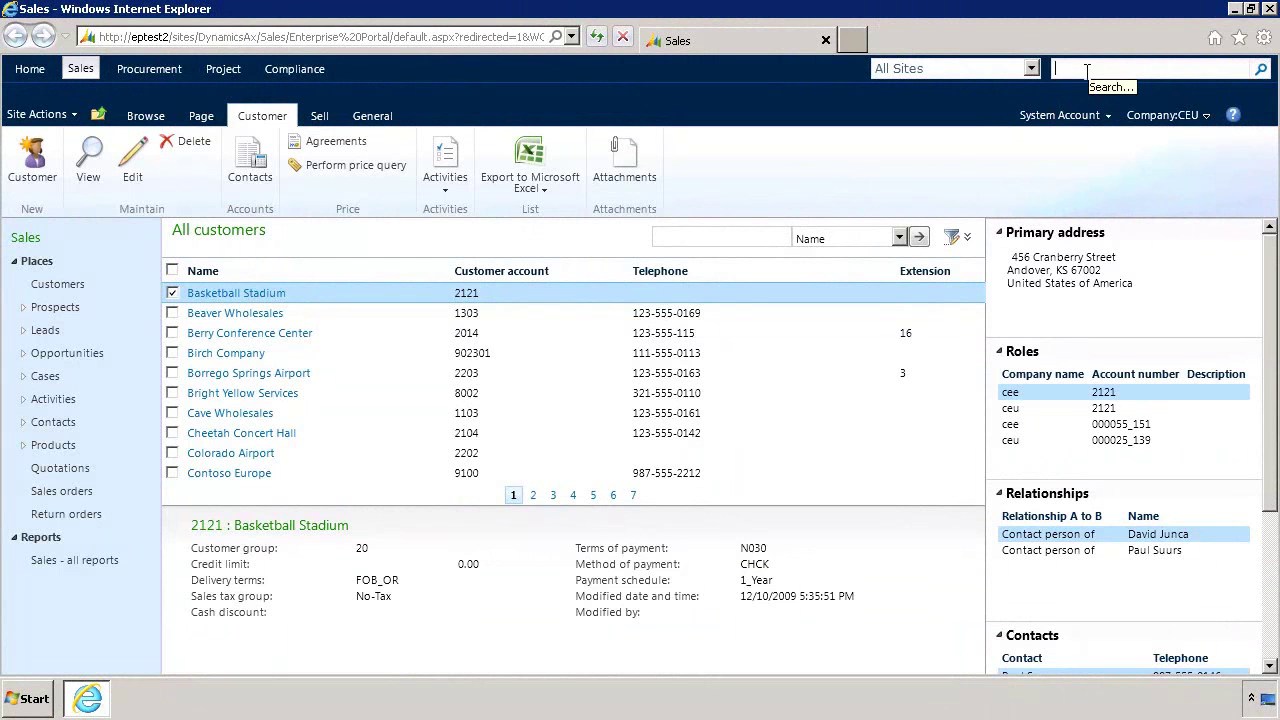
text(julia)
key(Return)
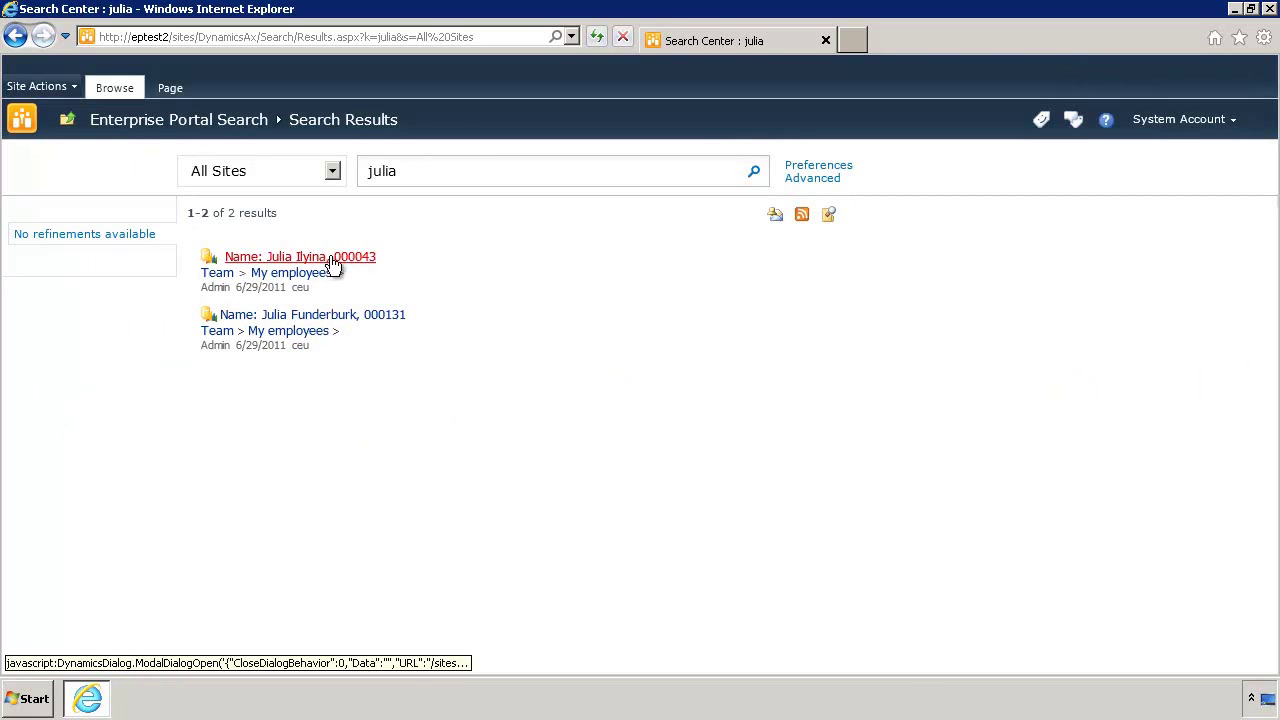
click(330, 263)
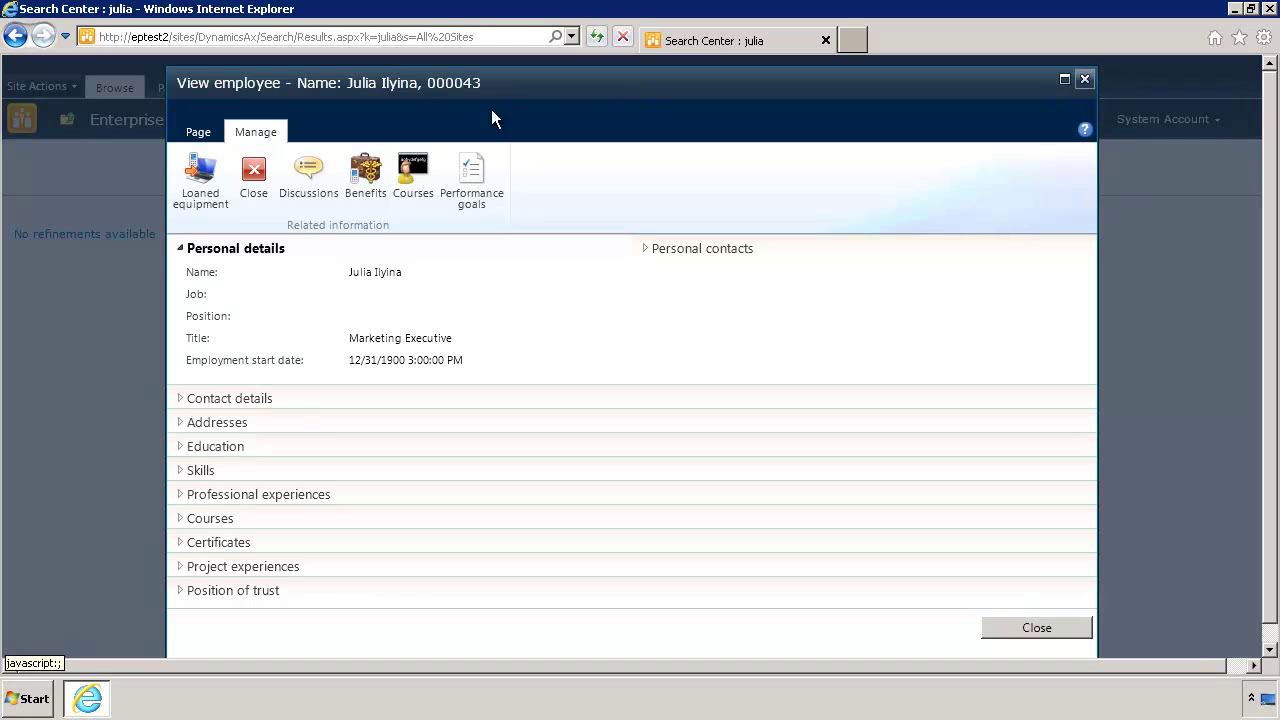
click(1084, 79)
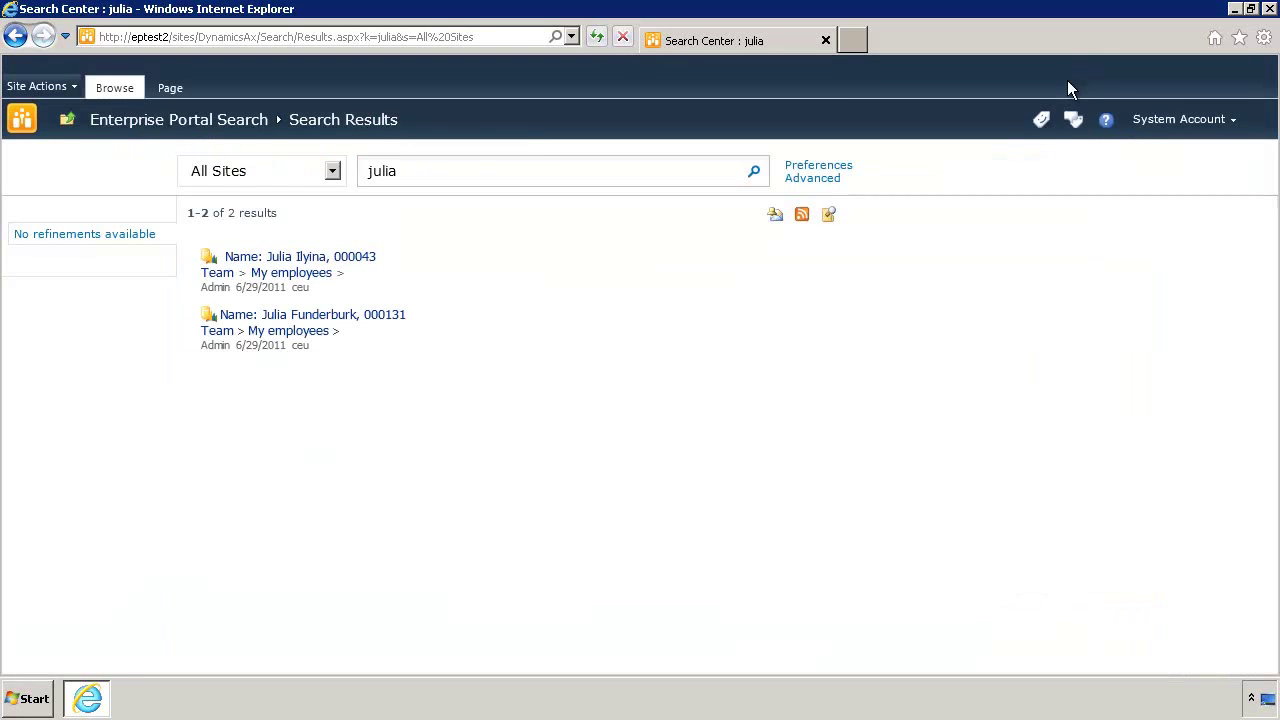
Replace the search query with 'john' and run it
drag(414, 171, 333, 177)
text(john)
key(Return)
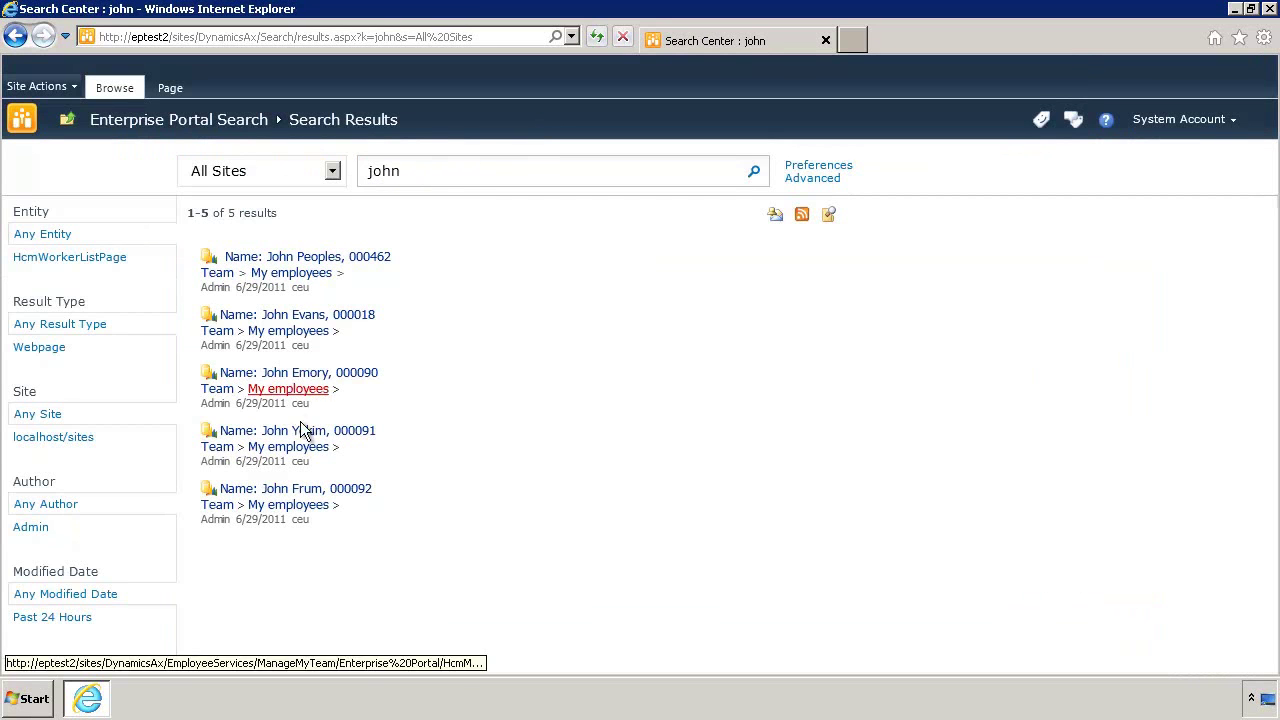
Replace the search query with 'sales order' and run it
drag(414, 170, 341, 176)
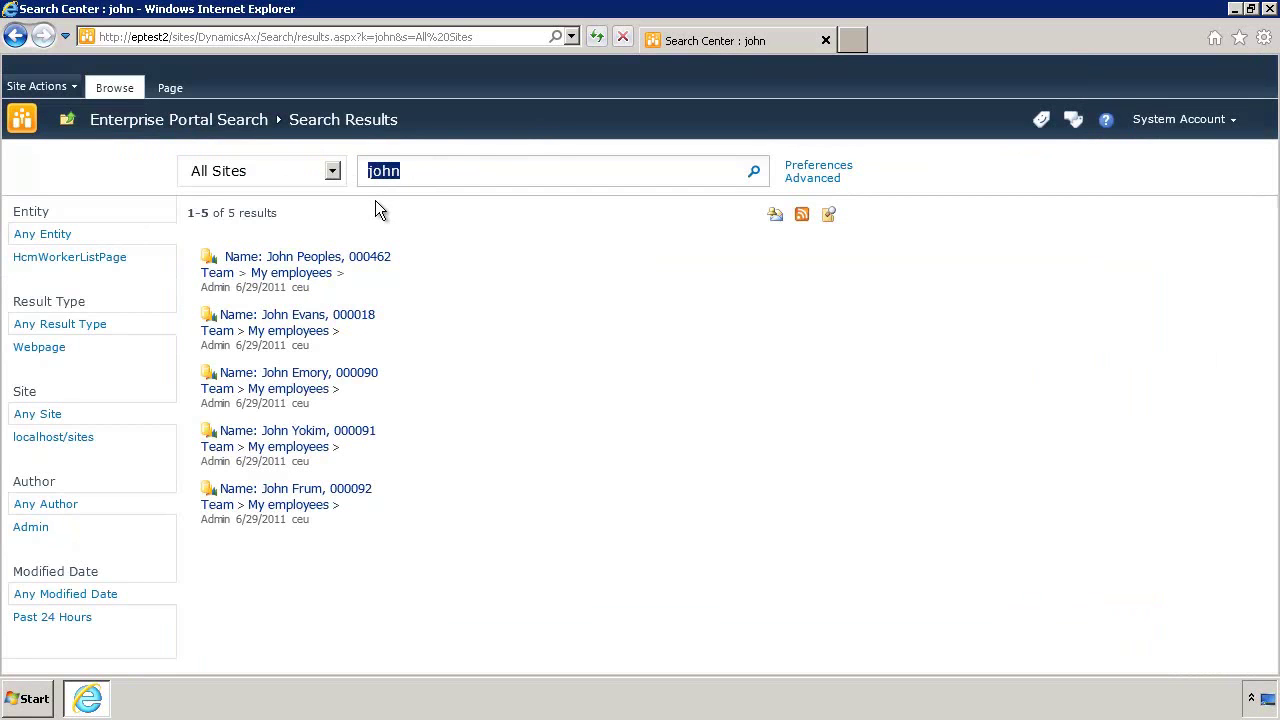
text(sales order)
key(Return)
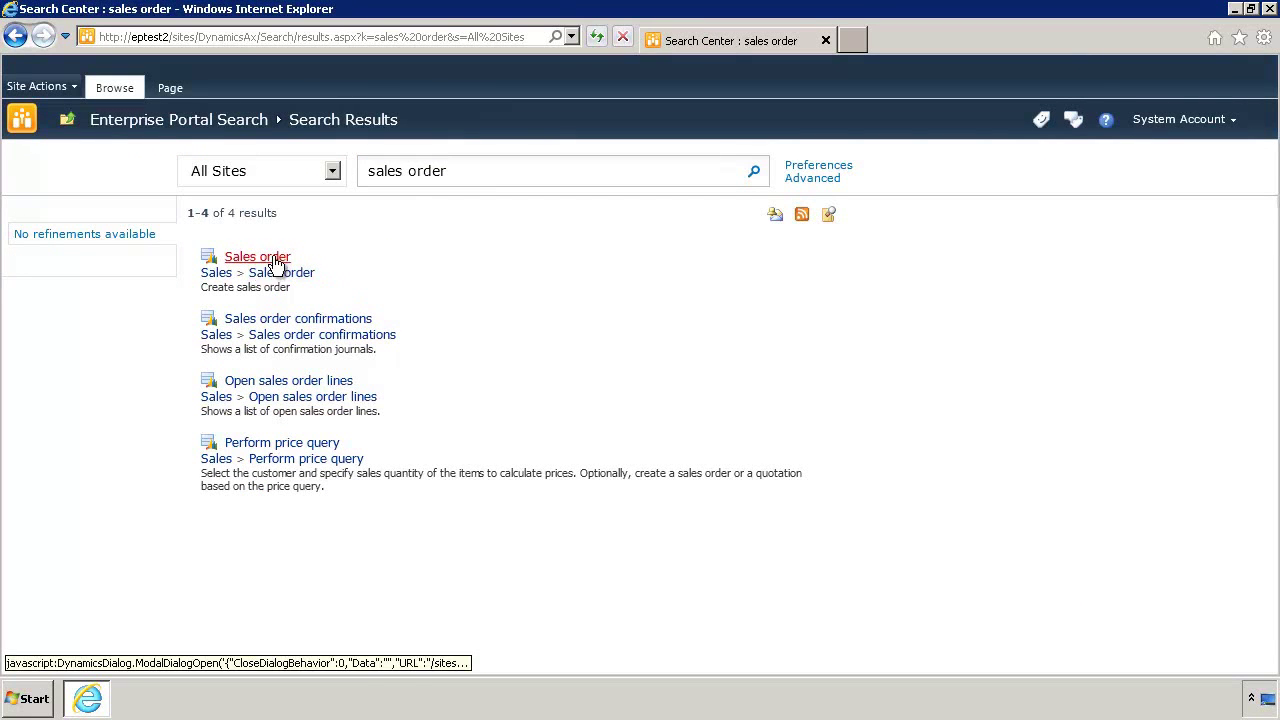
Open the Sales order result and close its form, then search for 'requisition'
click(257, 258)
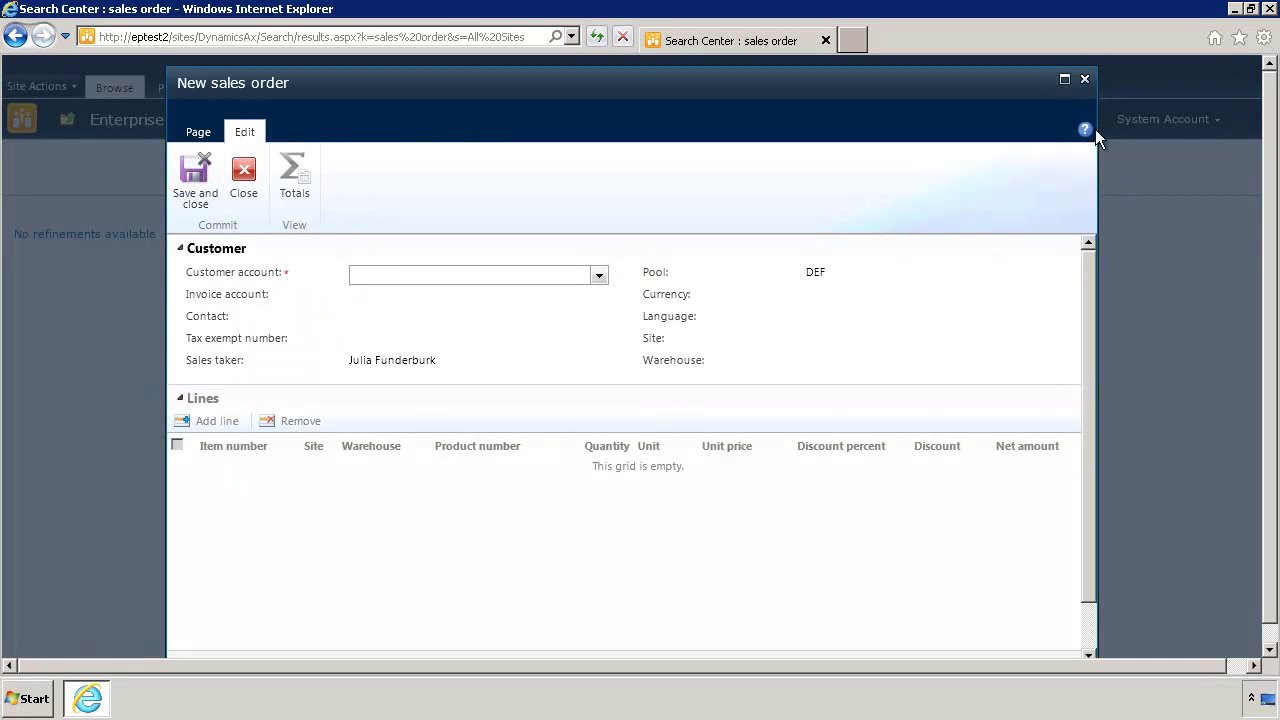
click(1086, 80)
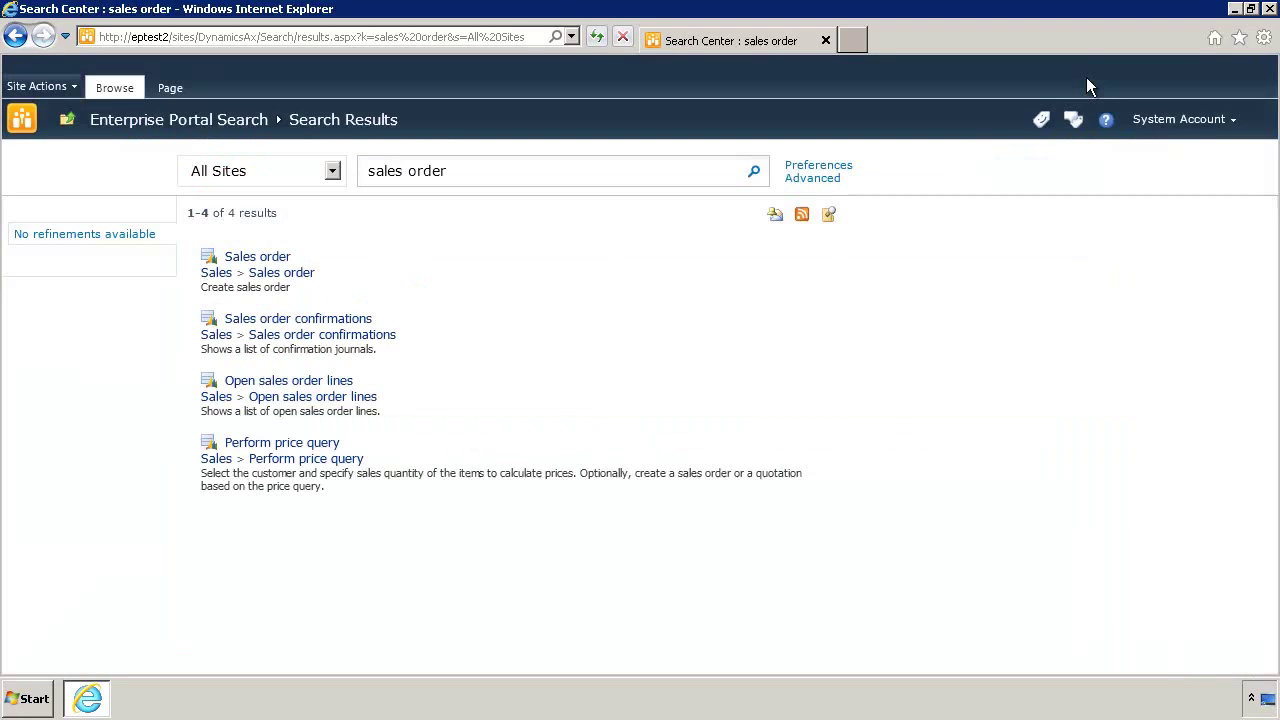
key(ctrl+a)
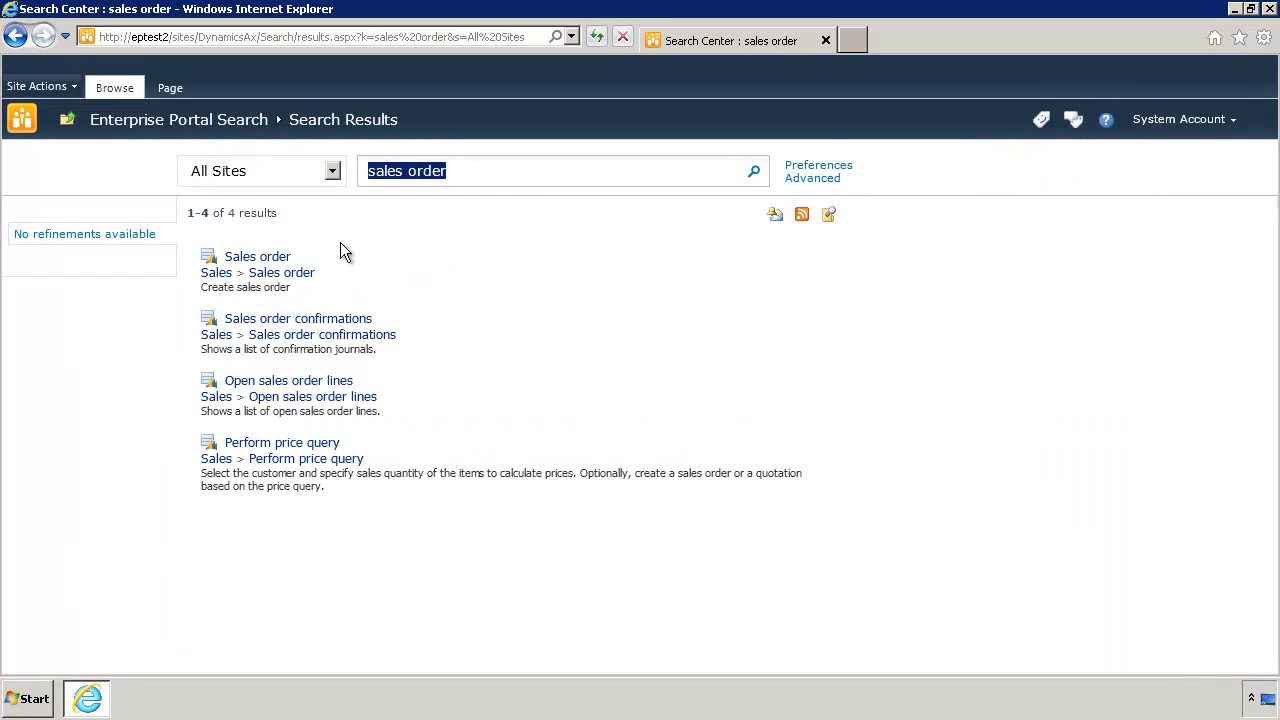
text(requis)
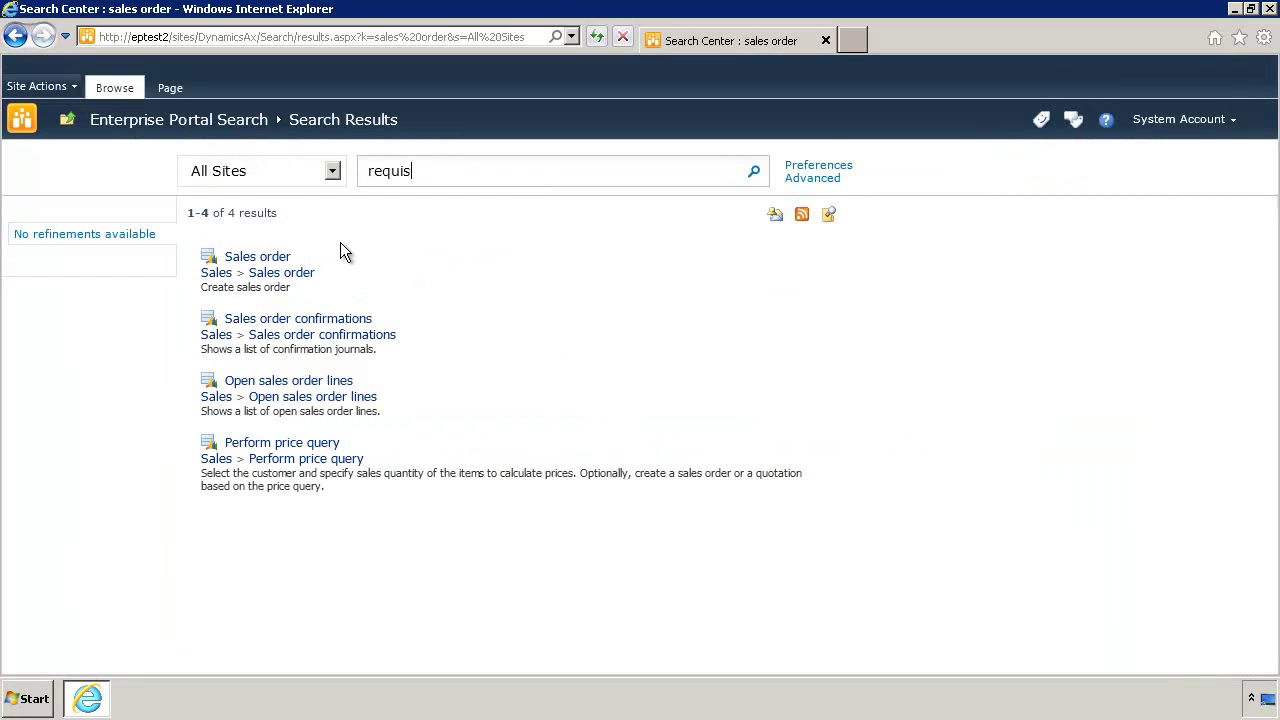
text(ition)
key(Return)
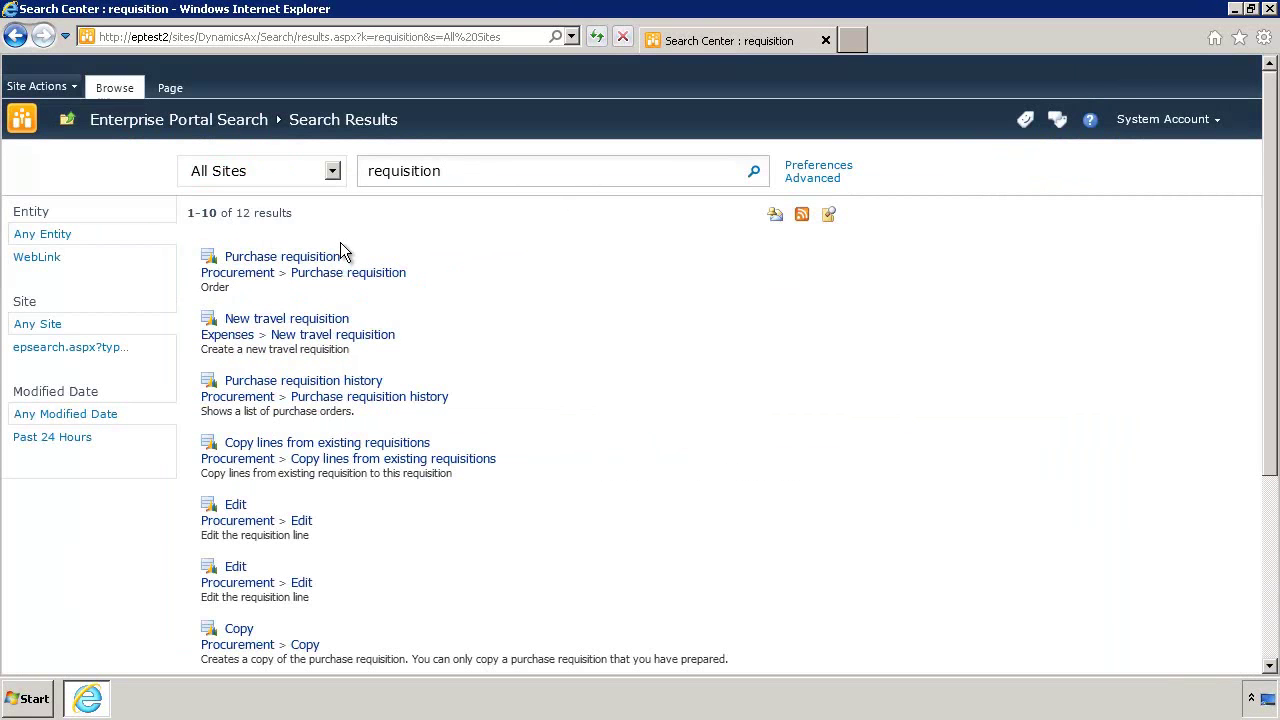
double_click(372, 178)
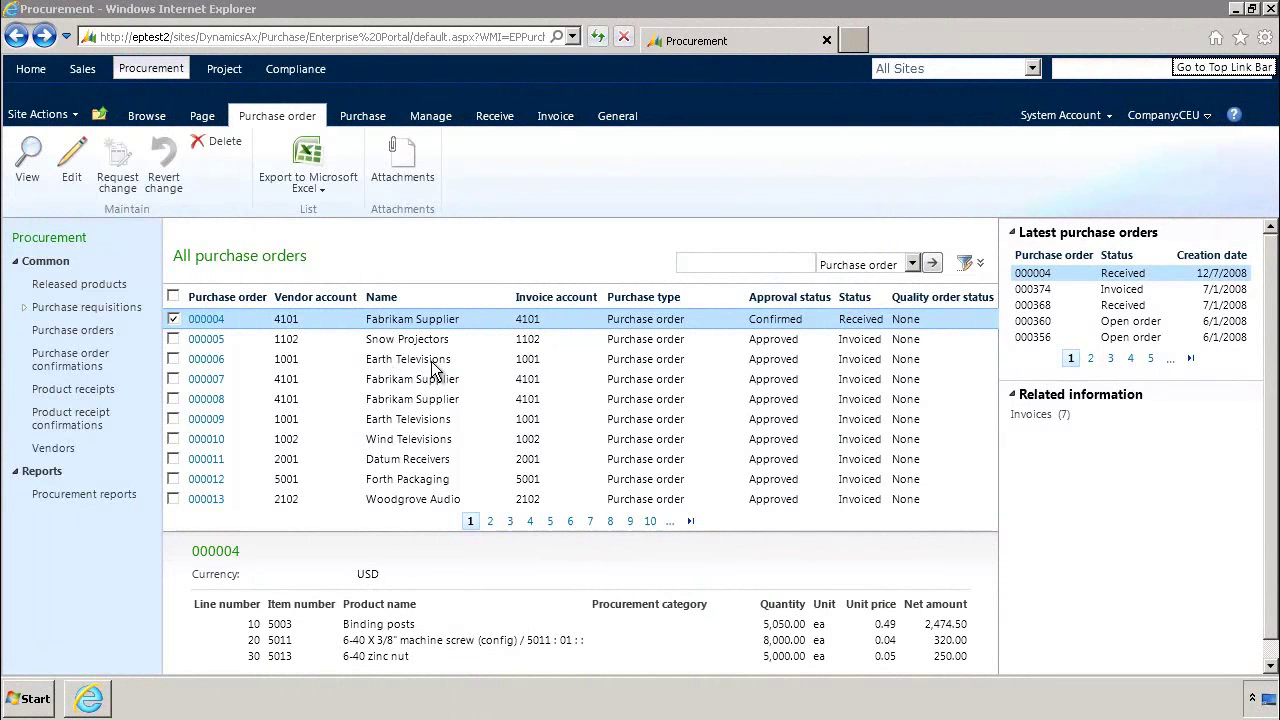
Search the portal for 'fabrikam', see no results, and go back to the purchase orders
click(1109, 76)
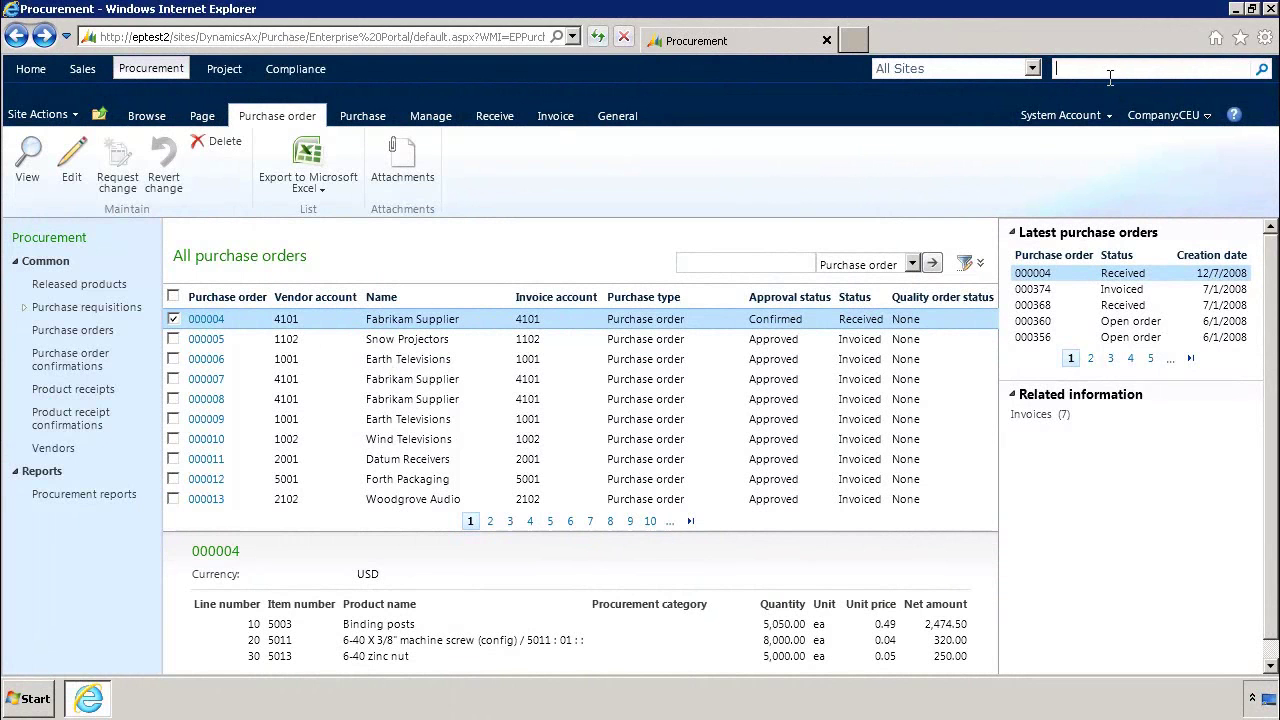
text(fabrikam)
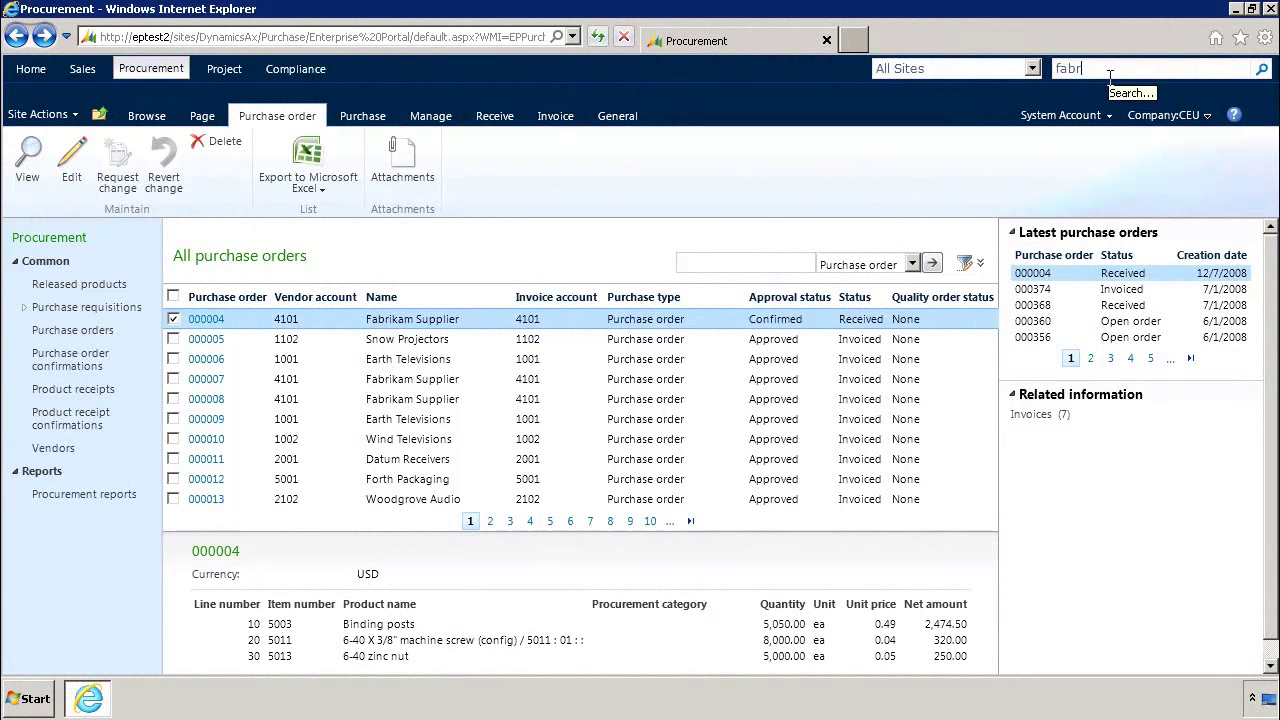
key(Return)
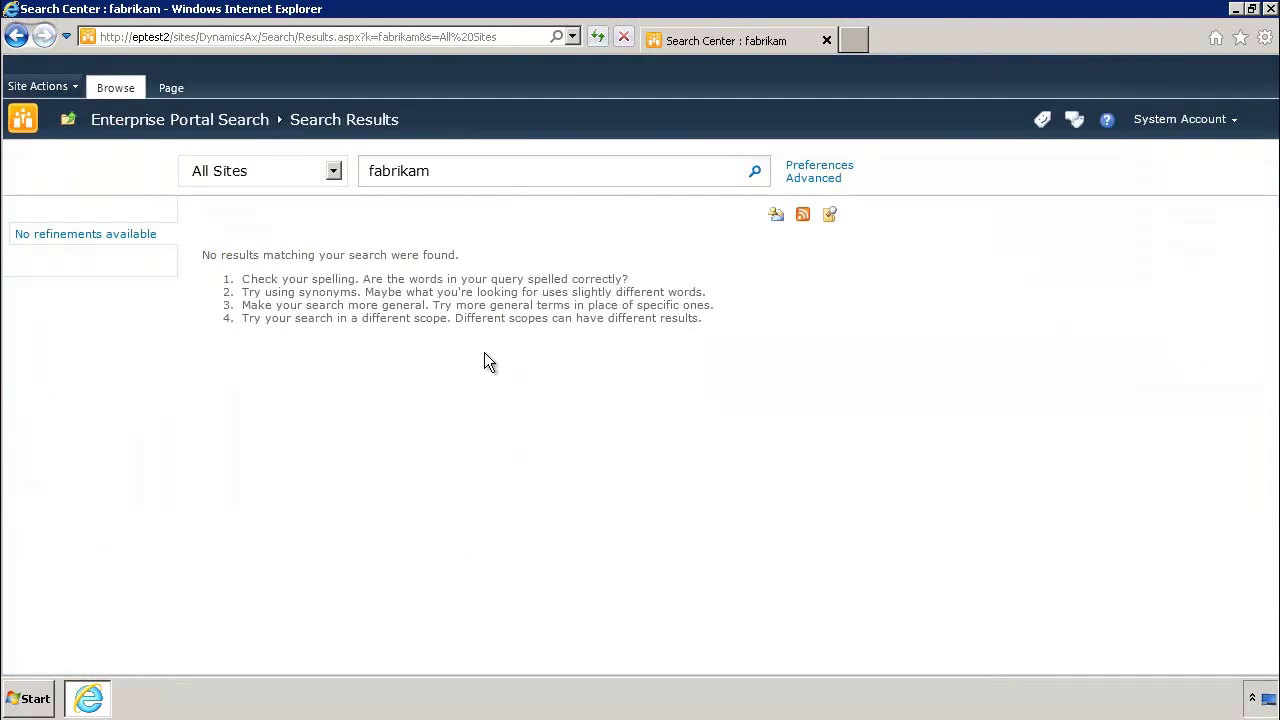
click(17, 38)
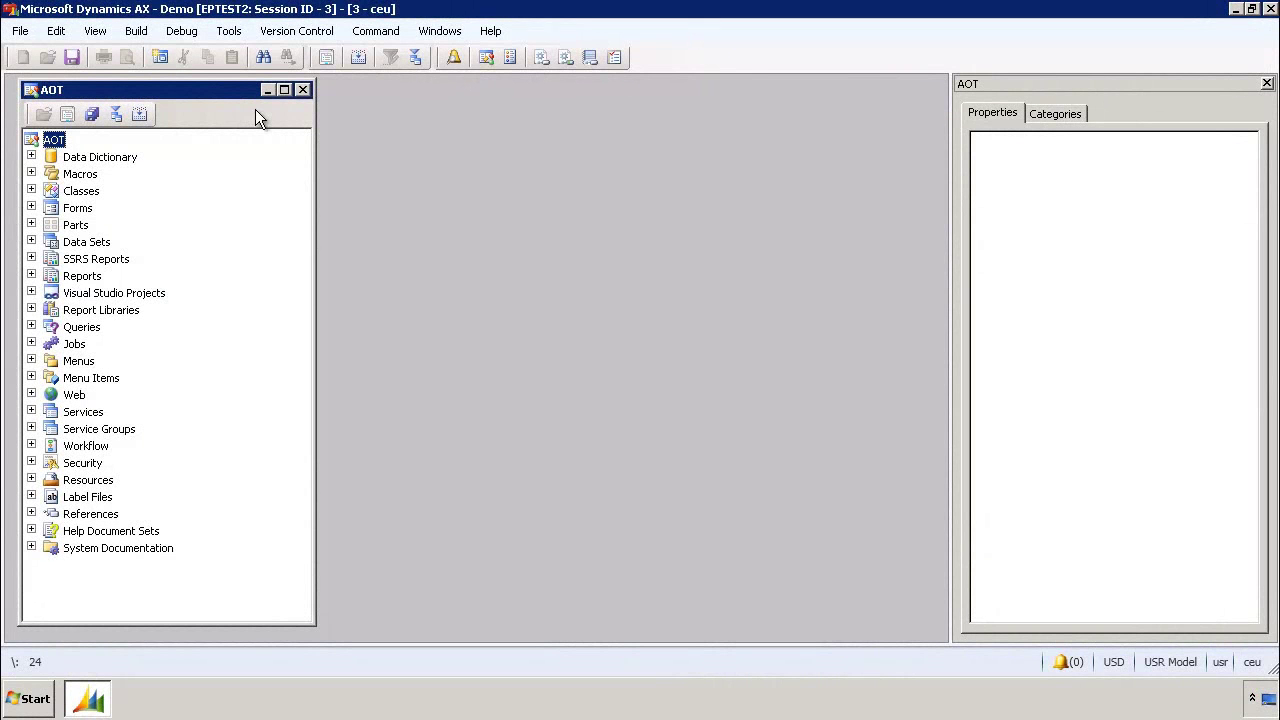
Expand the PurchTableListPage form in the AOT to see its Data Sources query
click(77, 209)
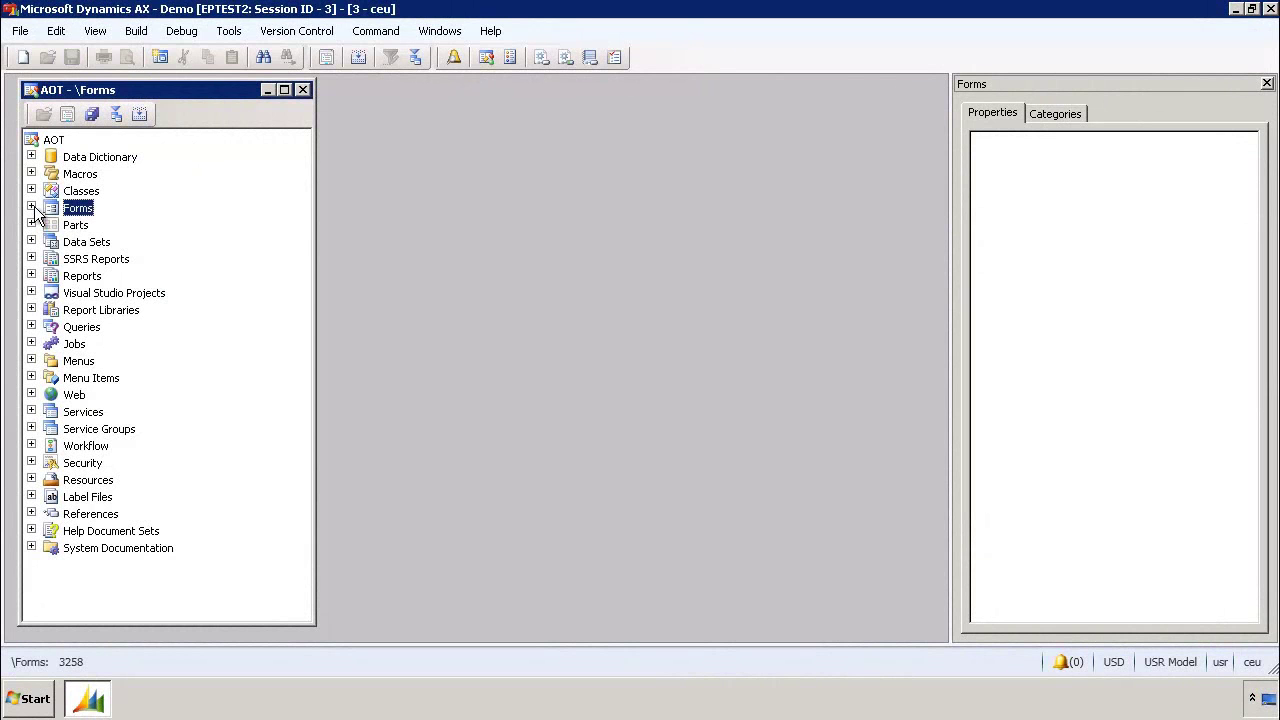
click(31, 207)
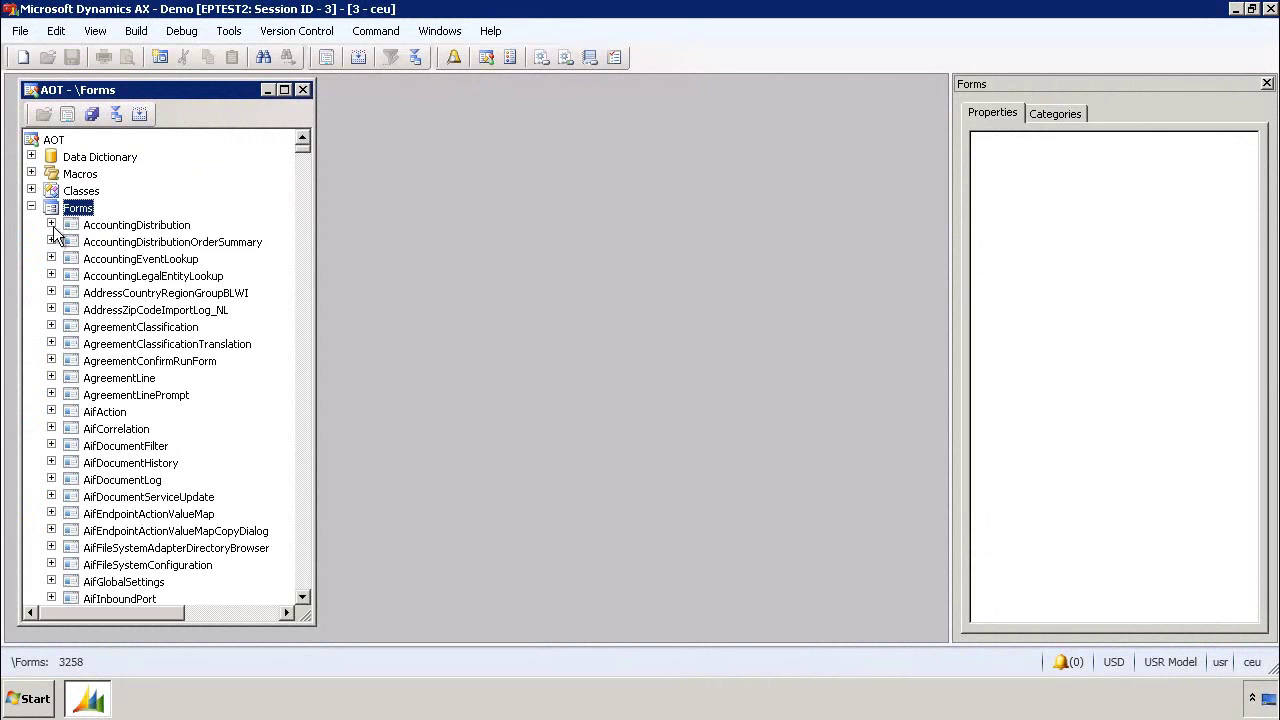
click(106, 246)
text(purchtable)
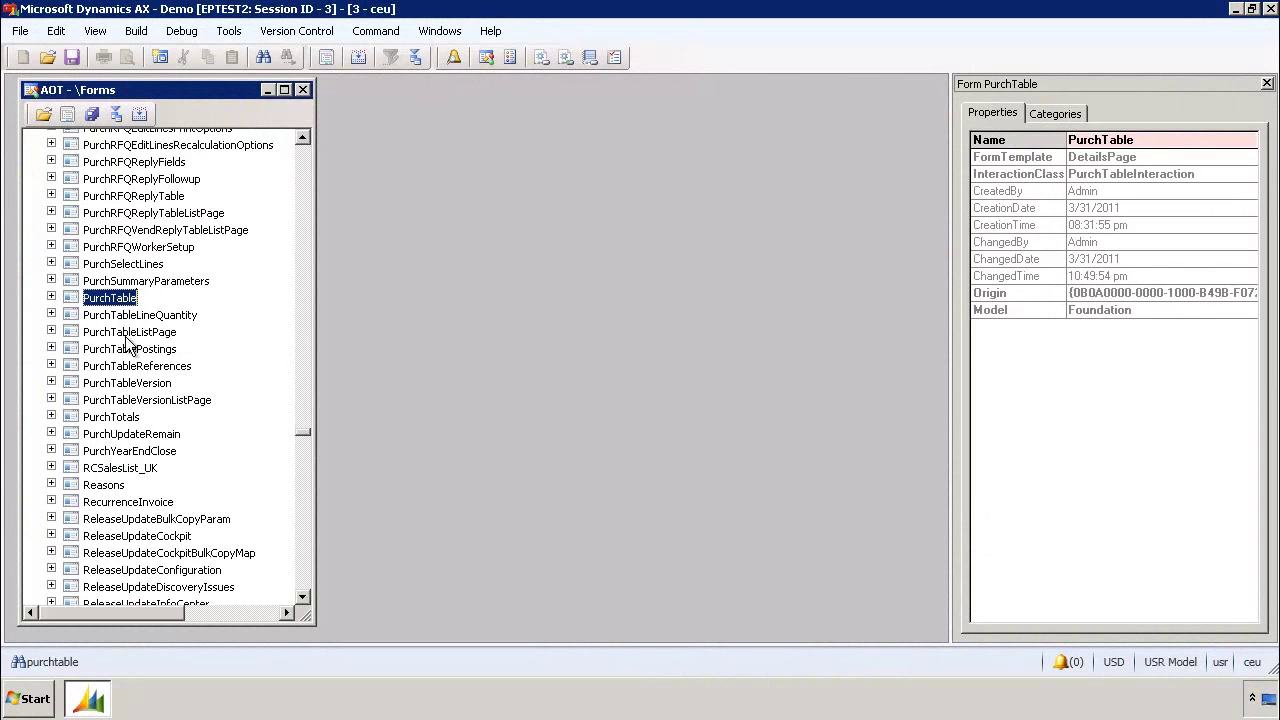
click(122, 332)
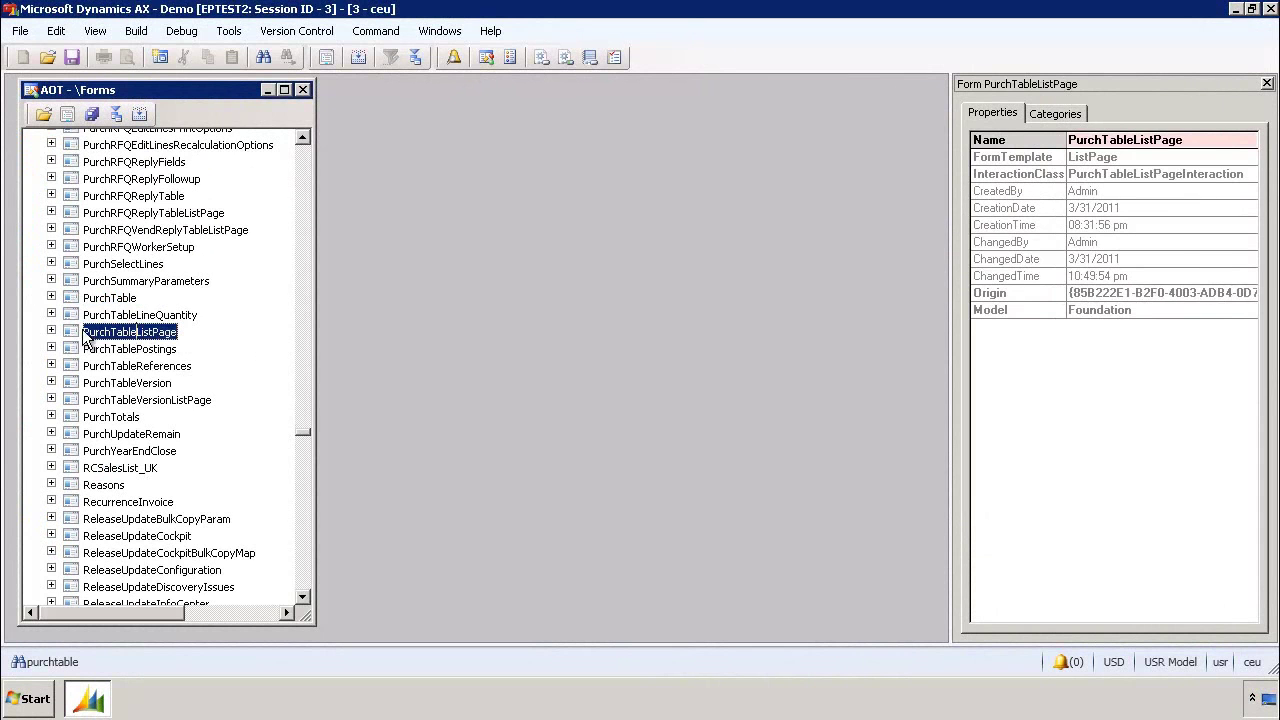
click(51, 331)
click(134, 366)
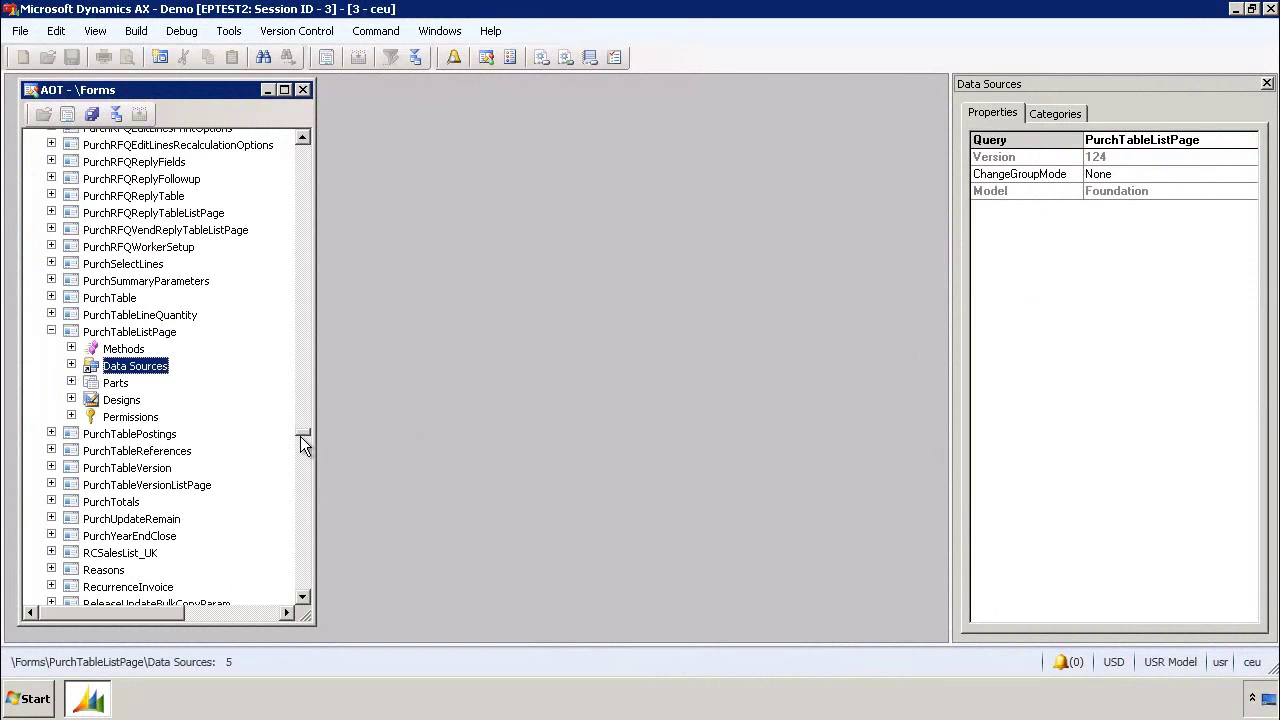
drag(304, 420, 308, 140)
Select the PurchTableListPage query under AOT Queries to show its properties
click(32, 207)
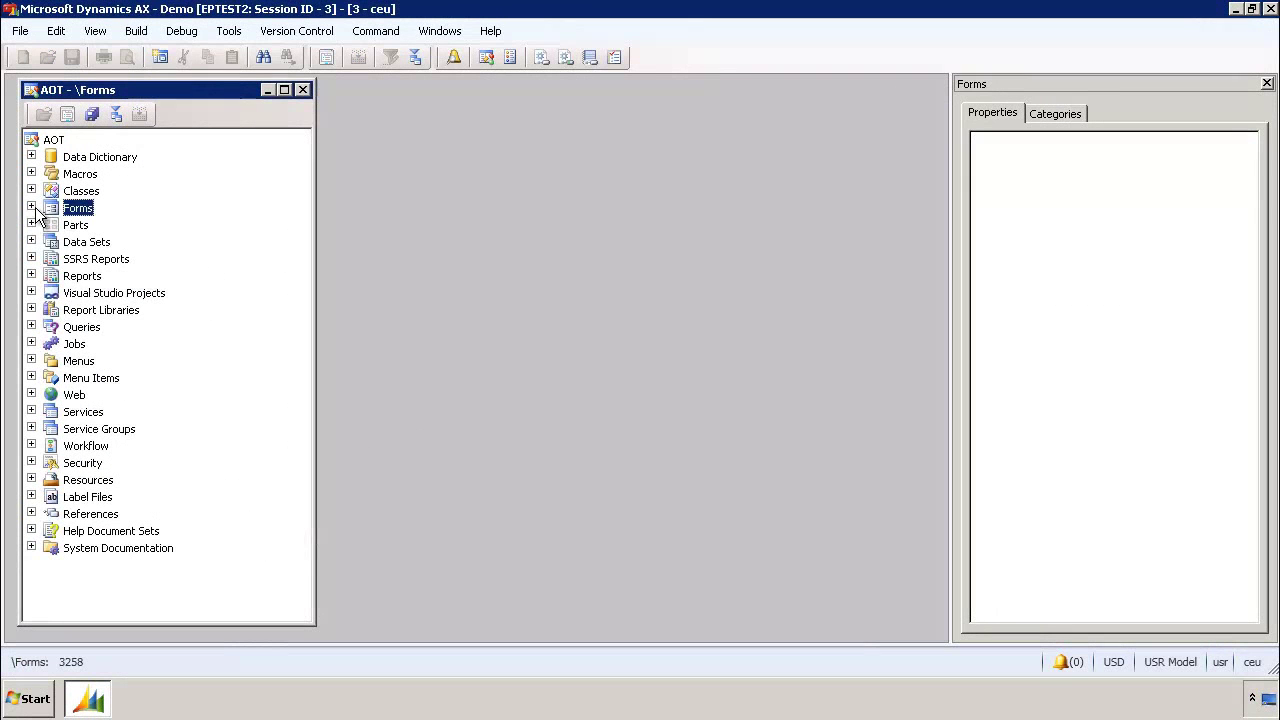
click(80, 327)
click(32, 327)
click(108, 361)
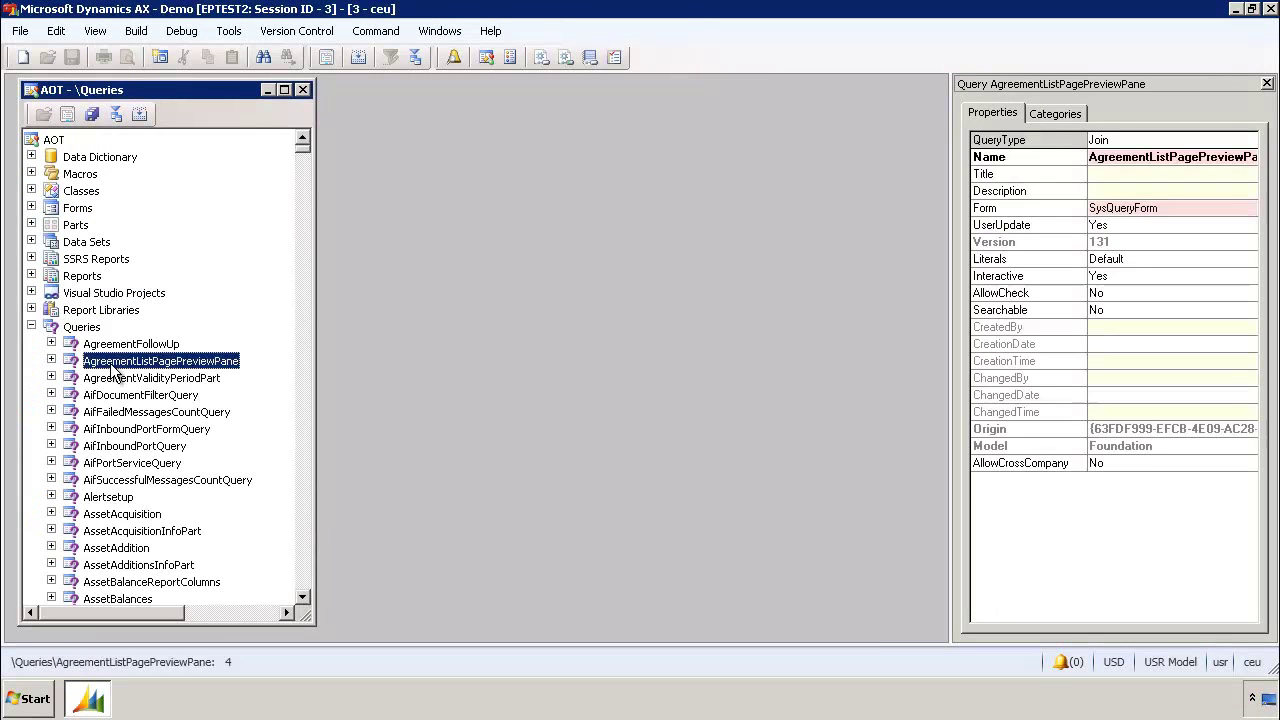
text(purchtable)
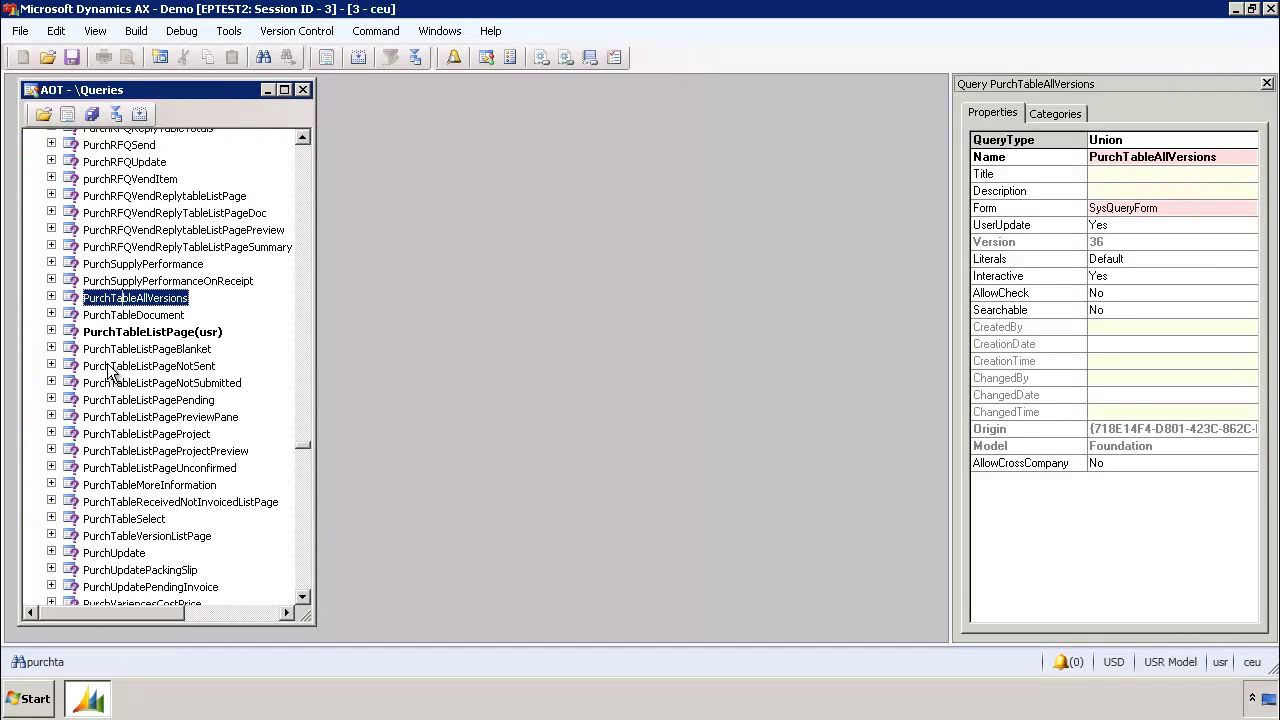
click(146, 333)
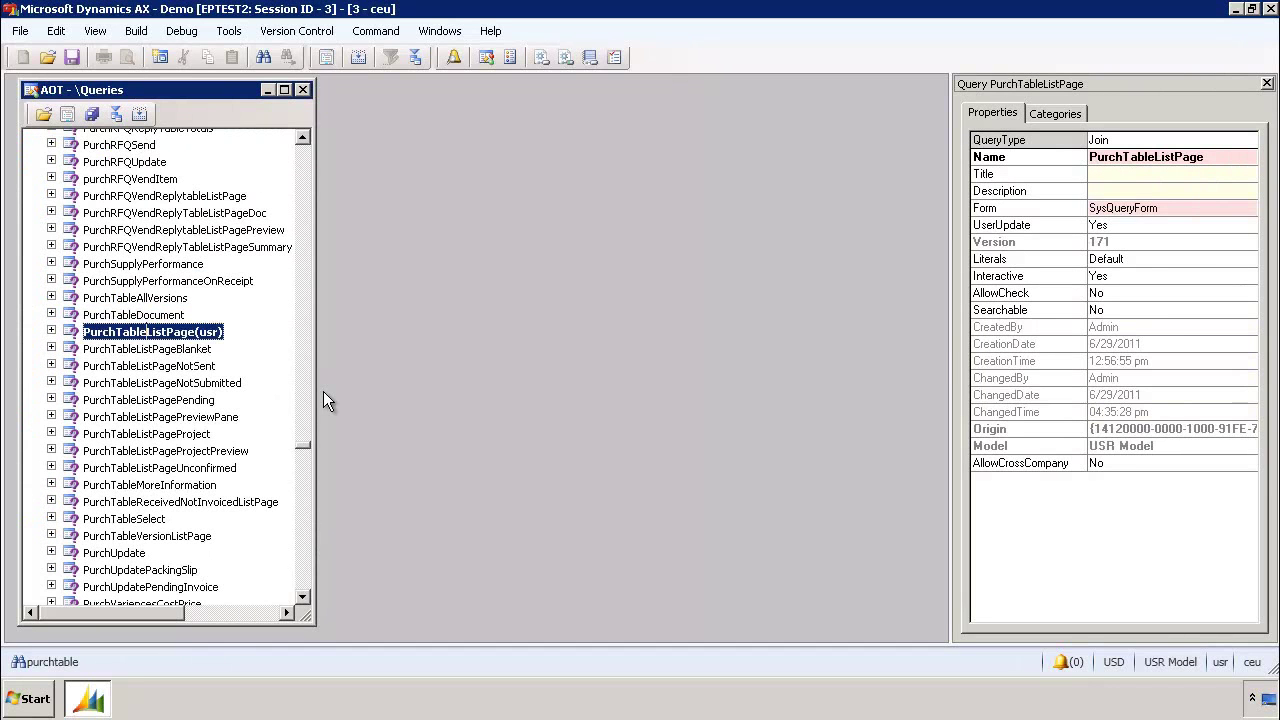
Set the PurchTableListPage query's Searchable property to Yes and commit the change
click(1210, 312)
click(1205, 312)
click(1199, 328)
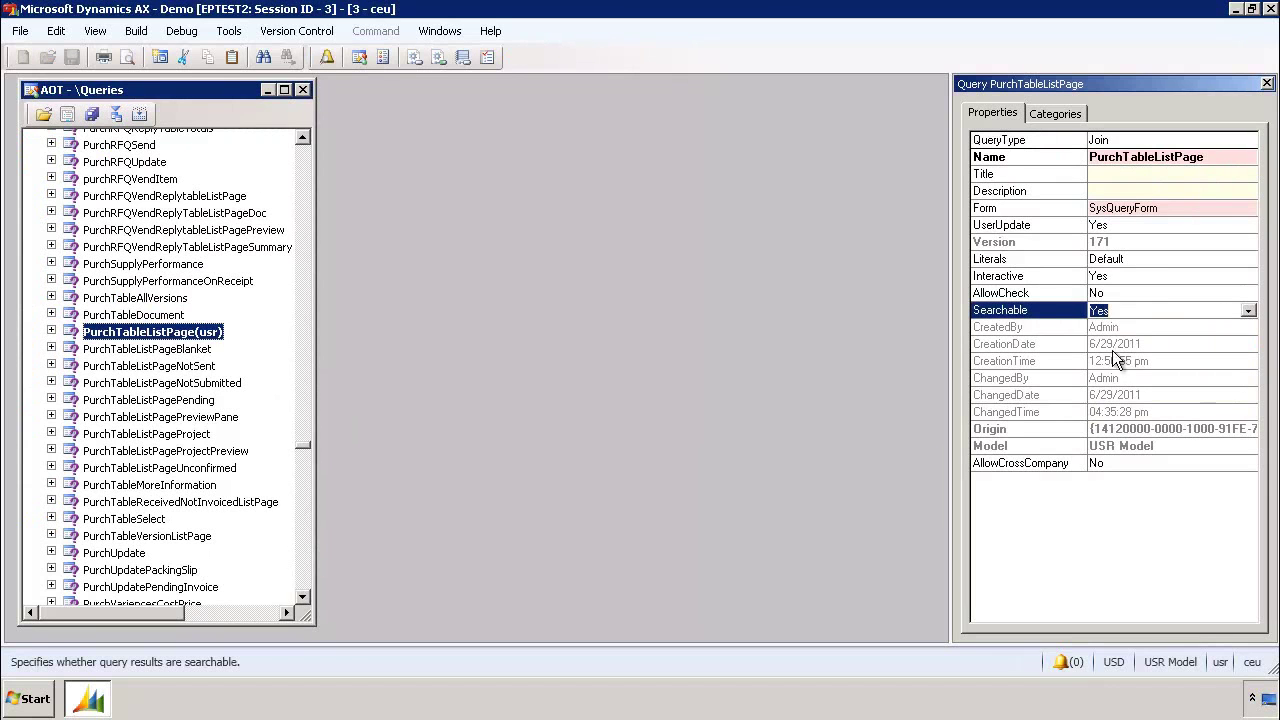
click(134, 316)
click(130, 333)
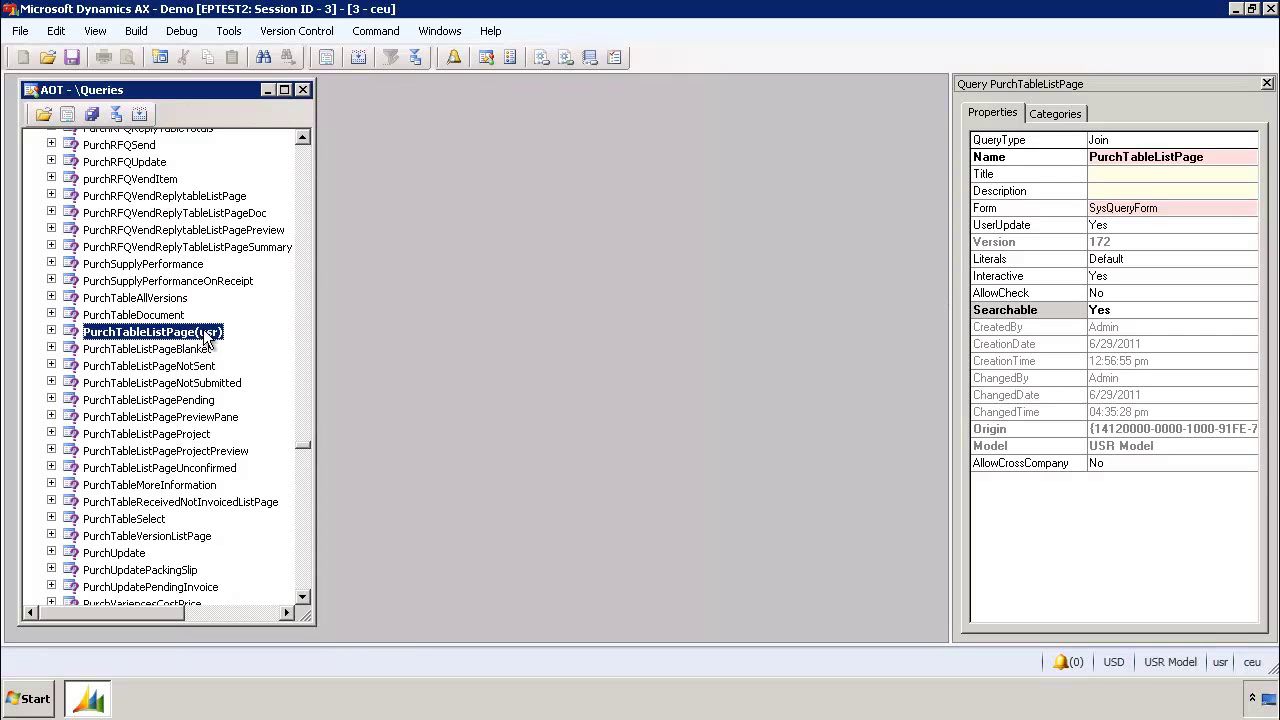
Run Add-Ins > Check best practices on the PurchTableListPage query
right_click(206, 338)
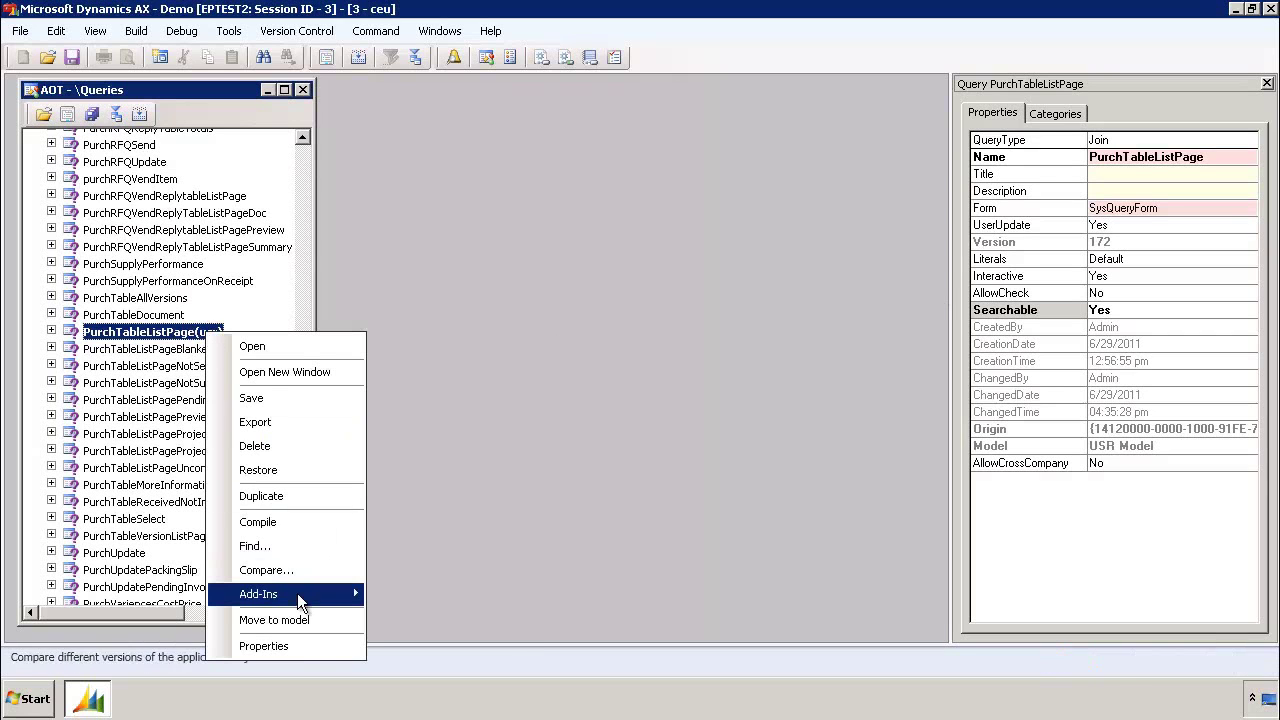
mouse_move(300, 600)
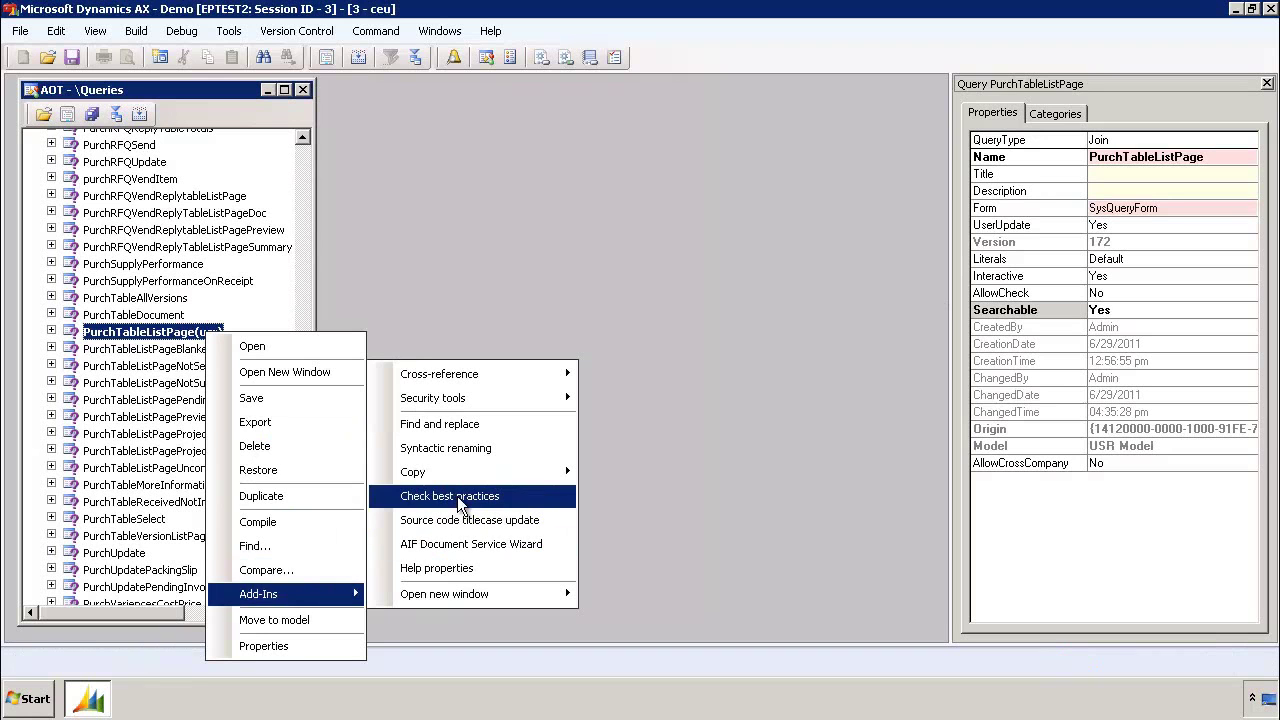
click(461, 505)
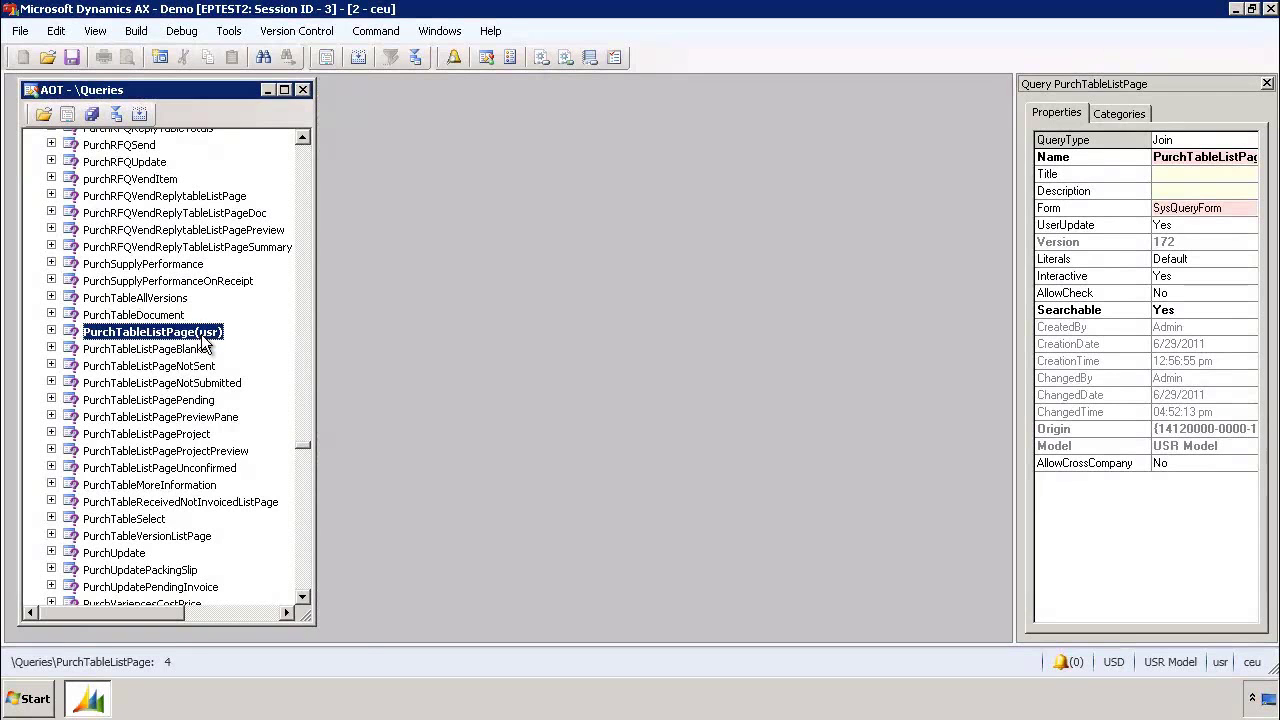
Rerun the best practices check and review the Best practices, Task and Status output tabs
right_click(203, 340)
mouse_move(307, 598)
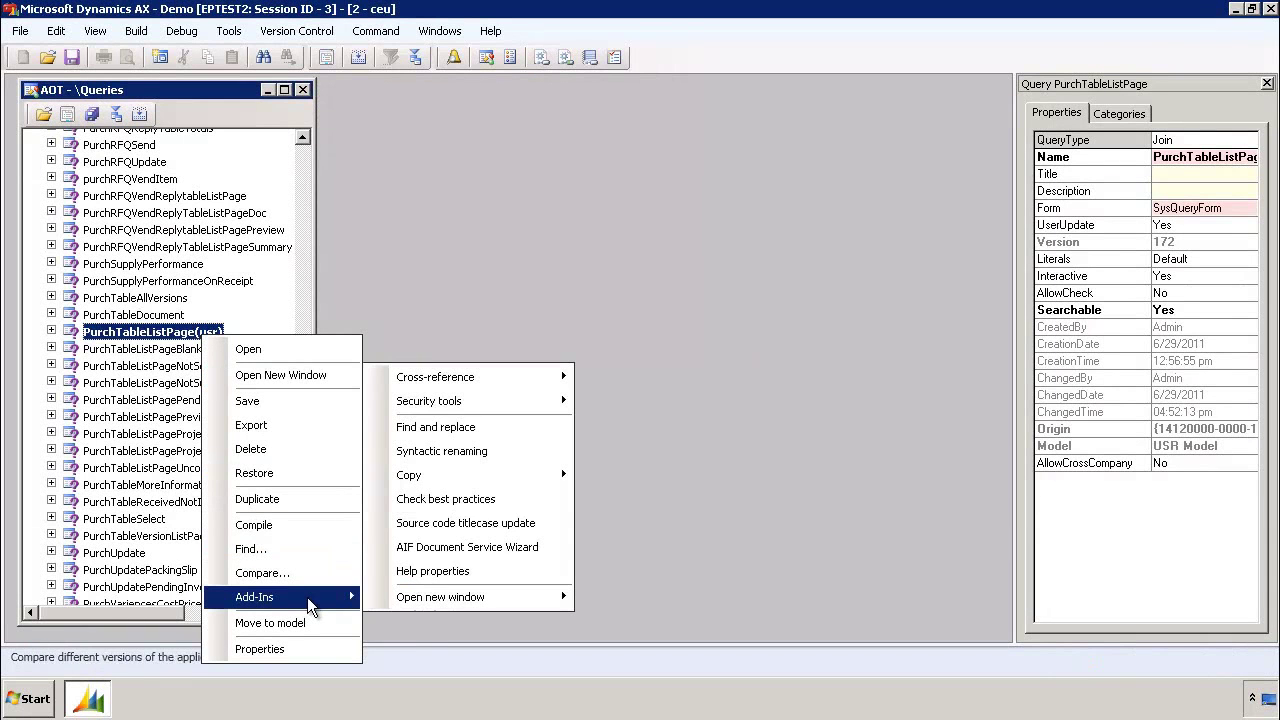
click(457, 498)
click(214, 495)
click(252, 494)
click(40, 494)
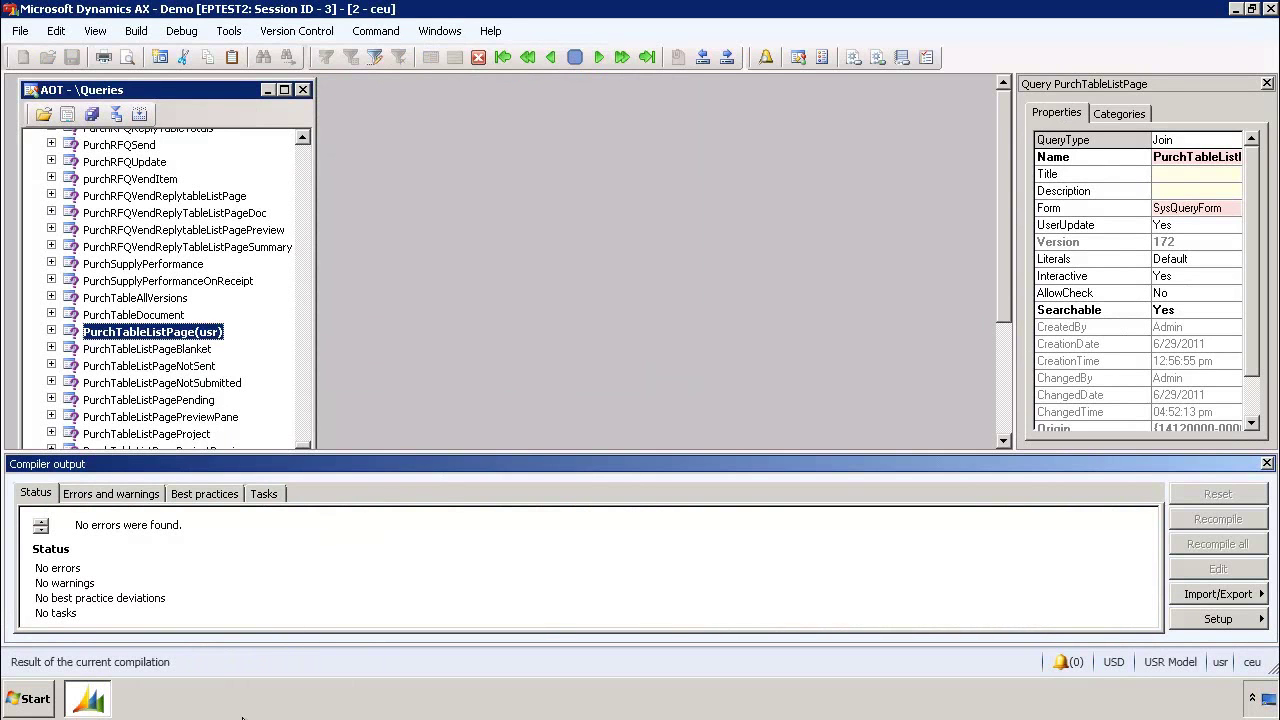
Open the Services console from Administrative Tools and widen the Name column
click(38, 702)
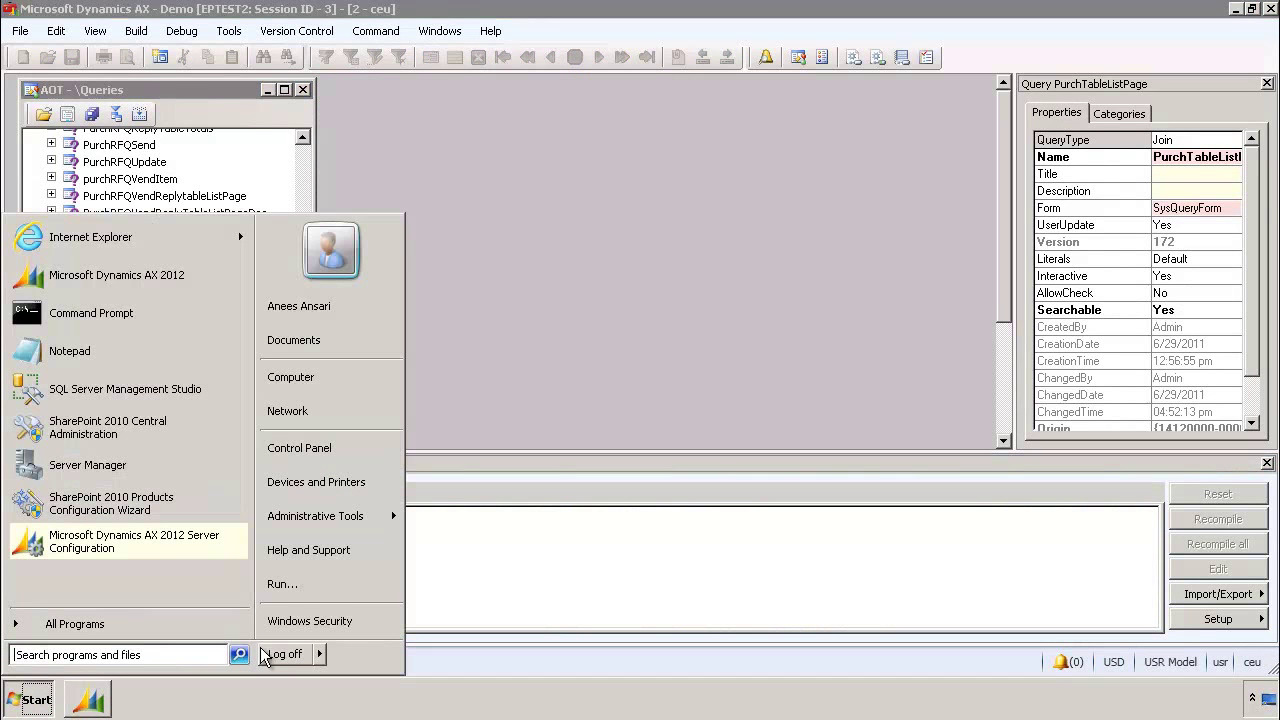
mouse_move(392, 516)
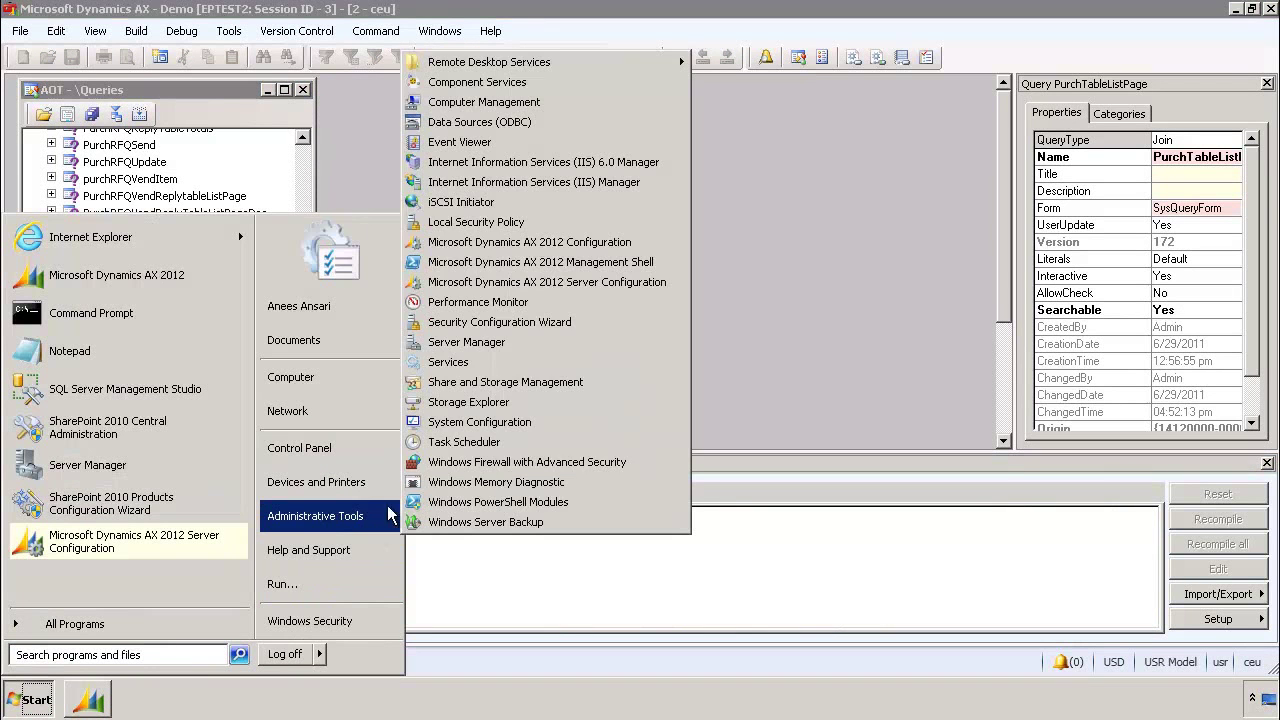
click(474, 364)
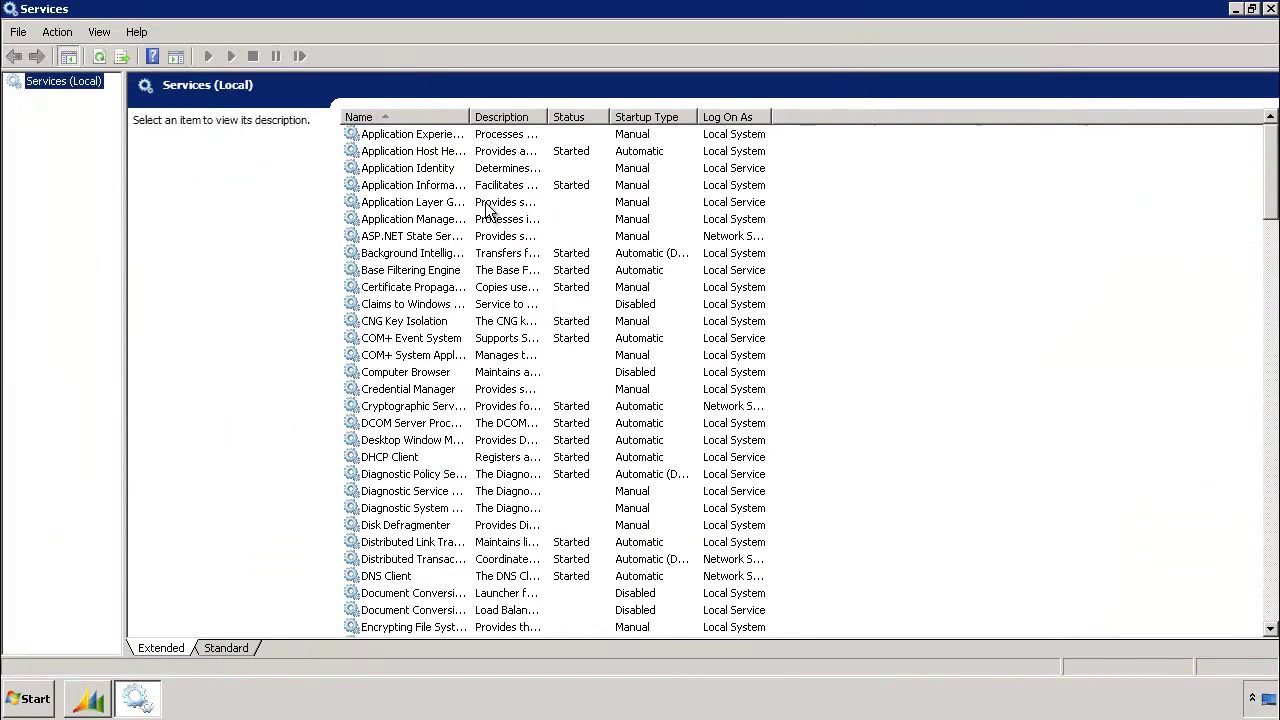
double_click(469, 117)
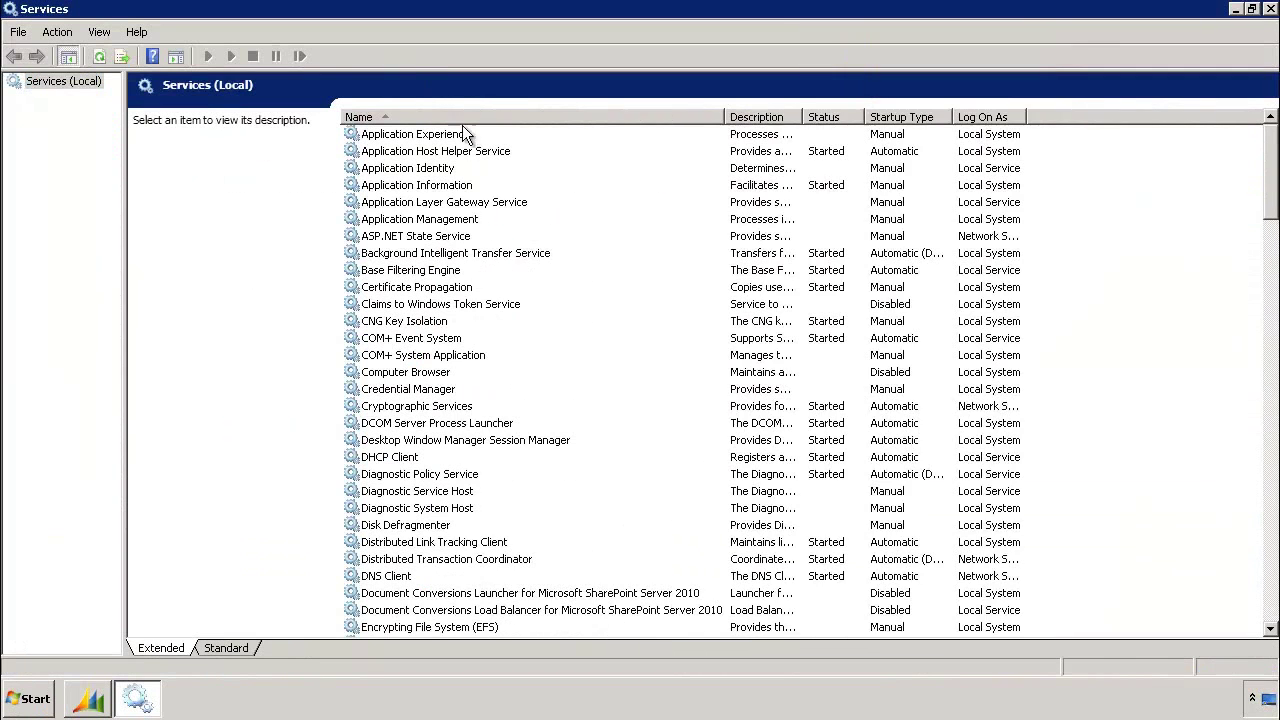
Restart the SharePoint Server Search 14 service
click(372, 287)
key(s)
key(h)
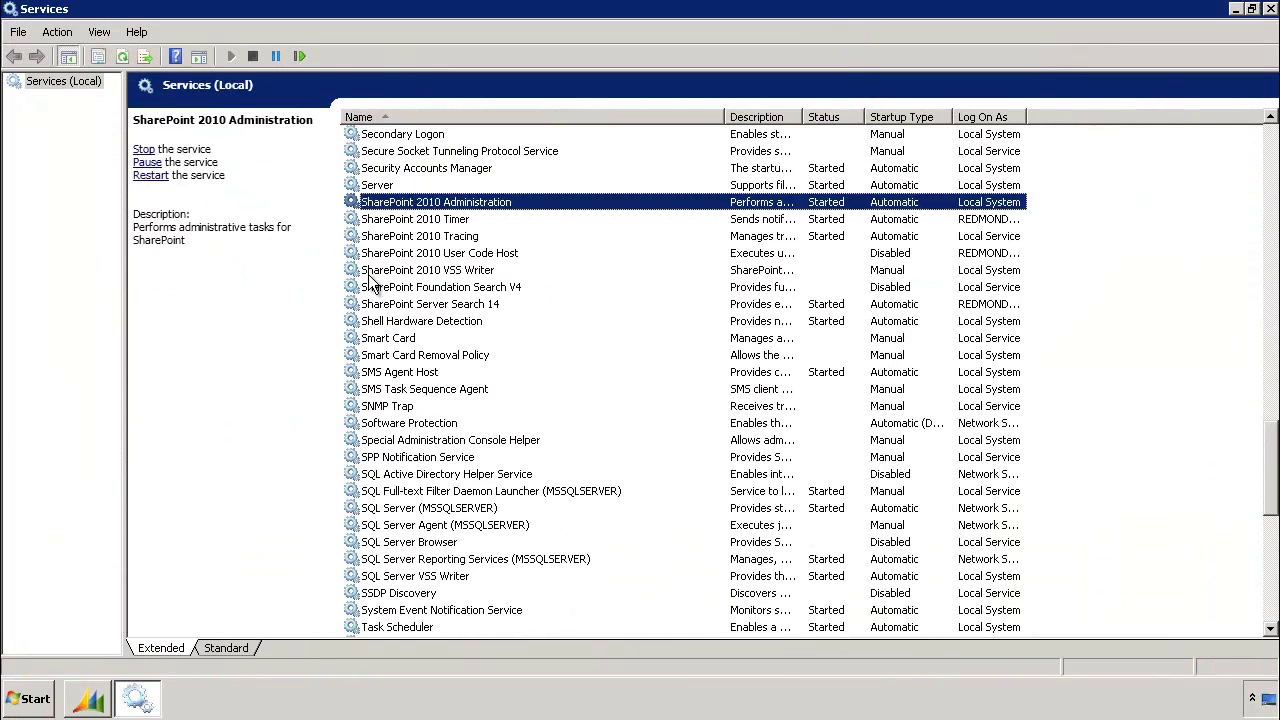
click(440, 304)
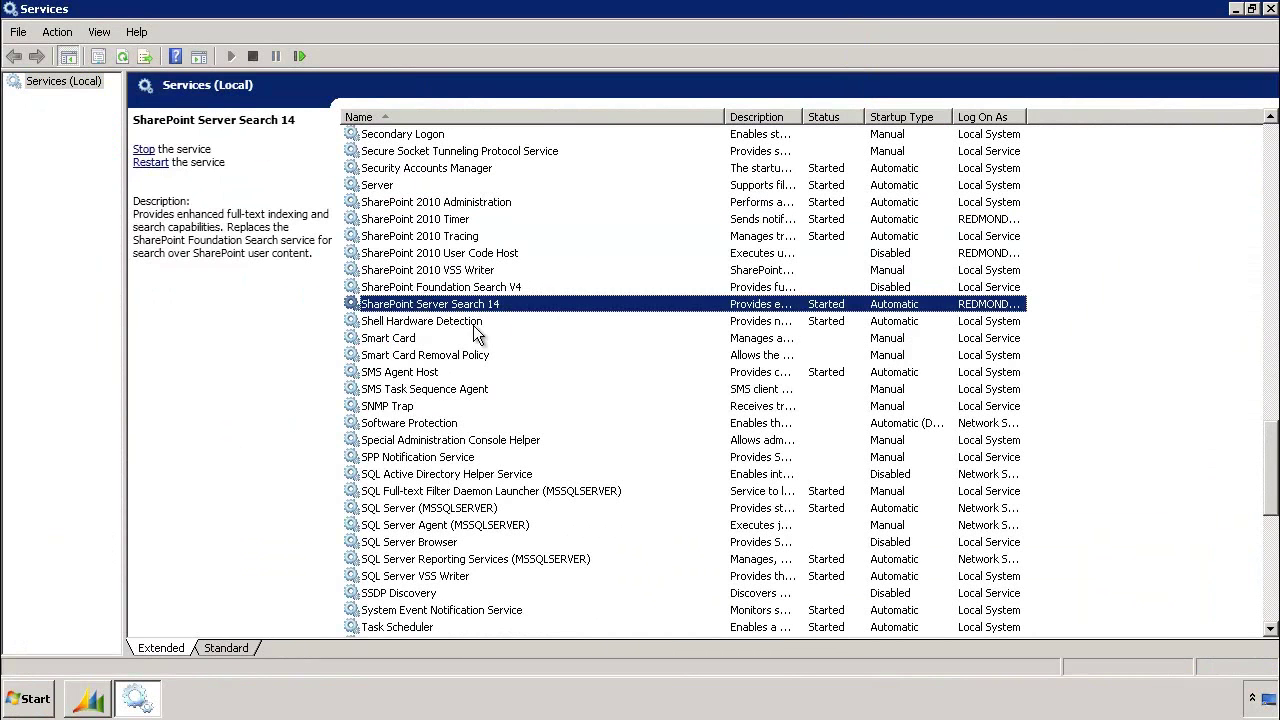
right_click(551, 302)
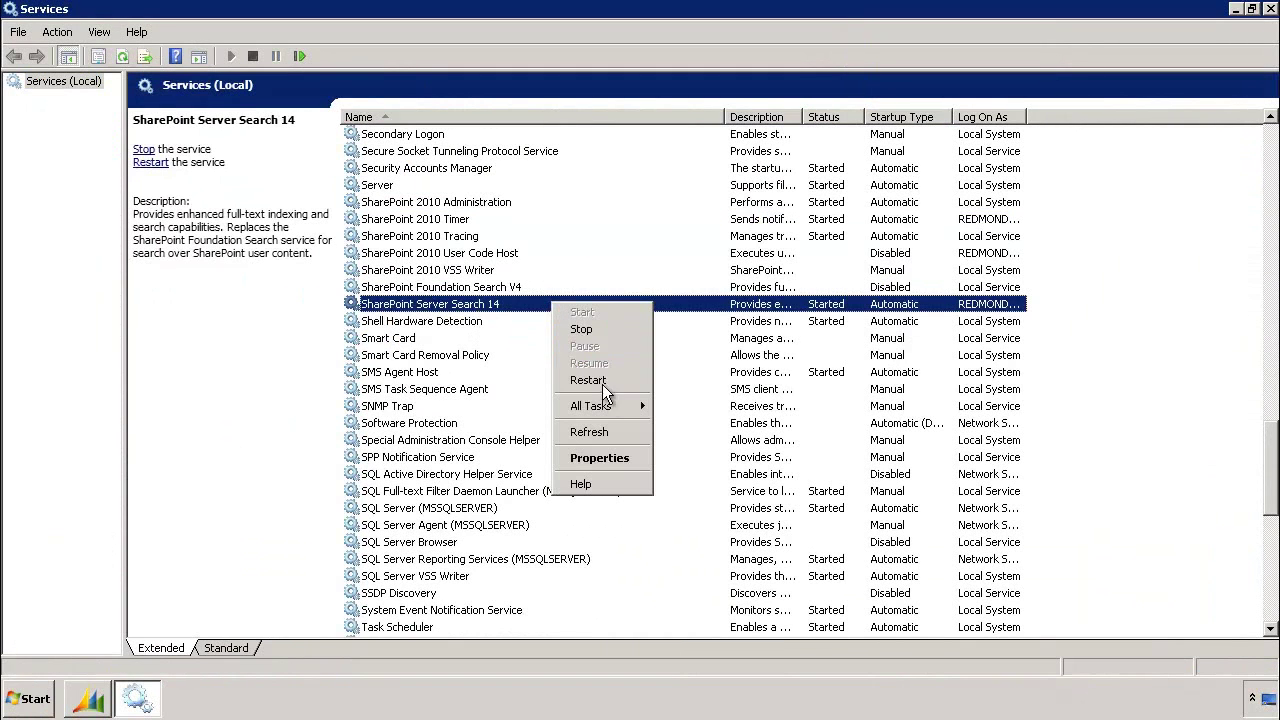
click(603, 384)
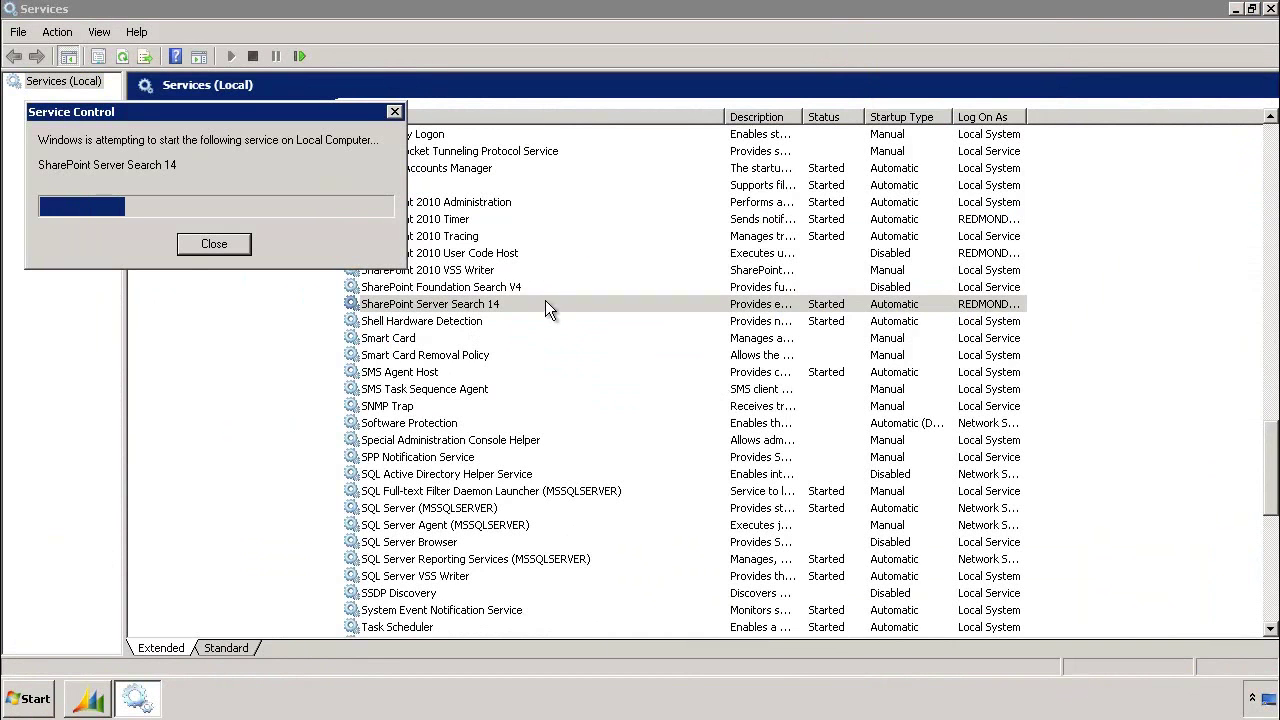
Restart the Microsoft Dynamics AX Object Server service
click(426, 290)
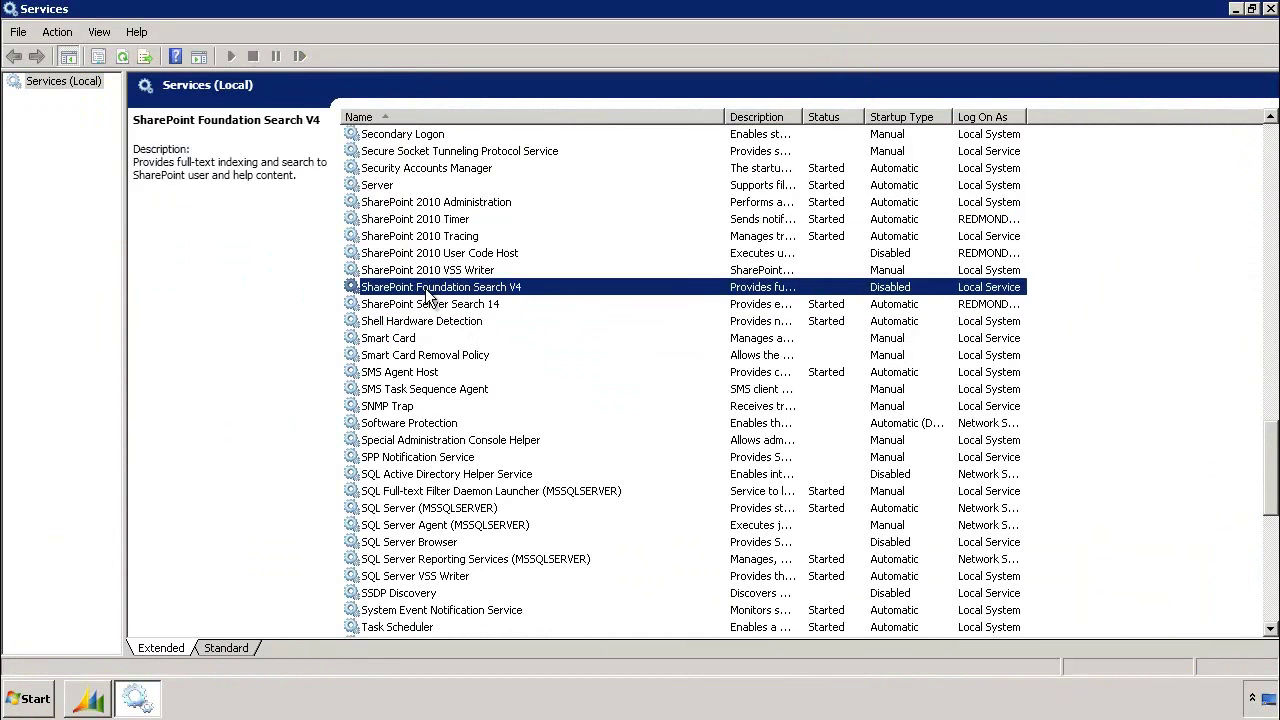
text(mi)
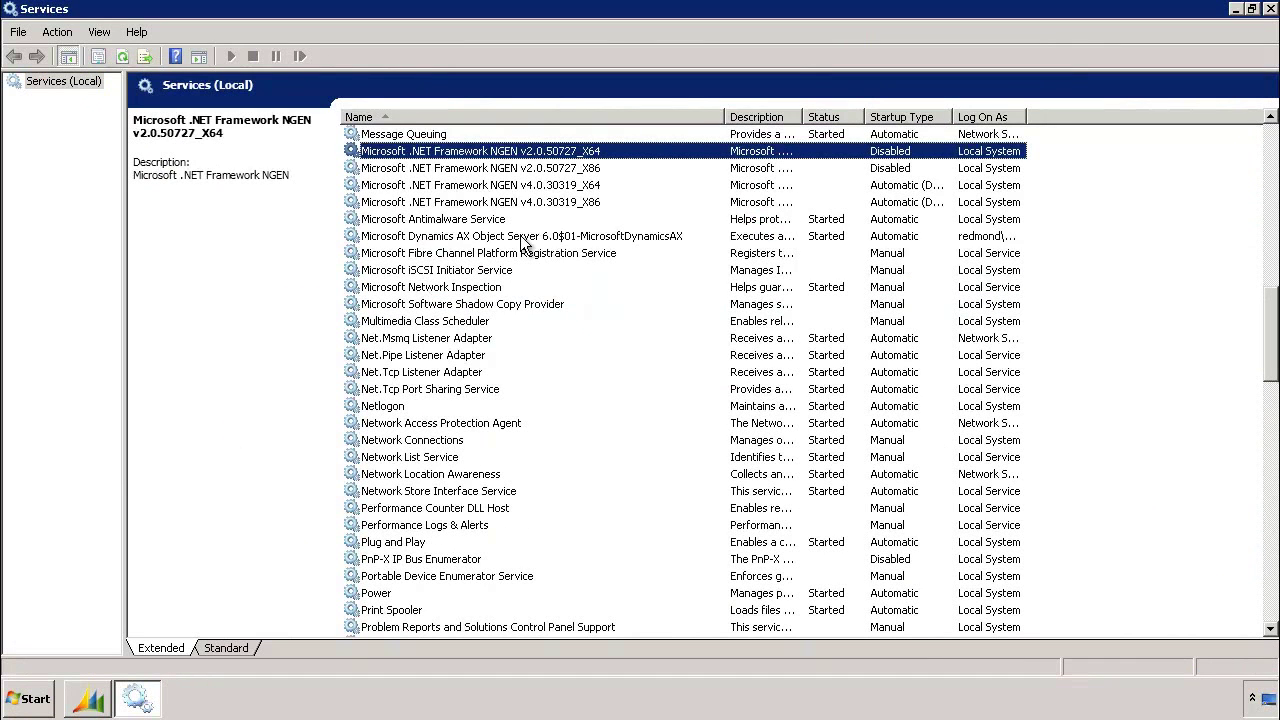
right_click(523, 238)
click(550, 313)
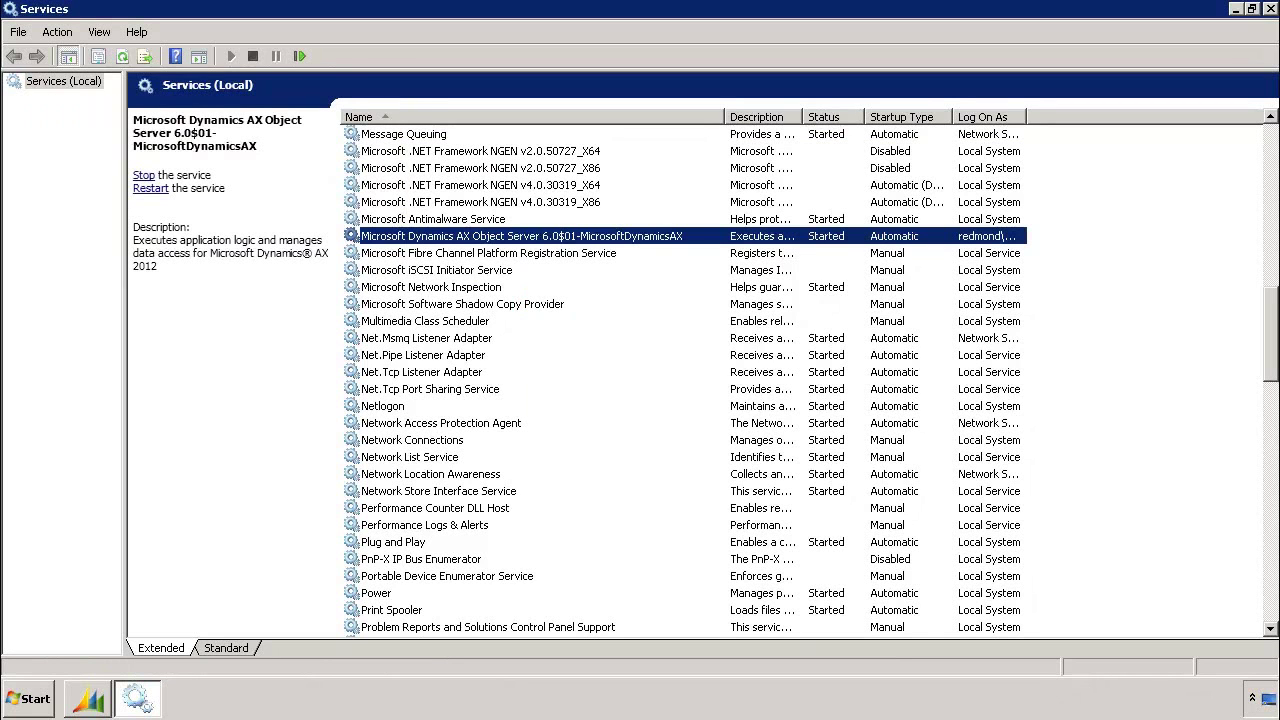
Relaunch Microsoft Dynamics AX 2012 from the Start menu with Run as administrator
click(15, 712)
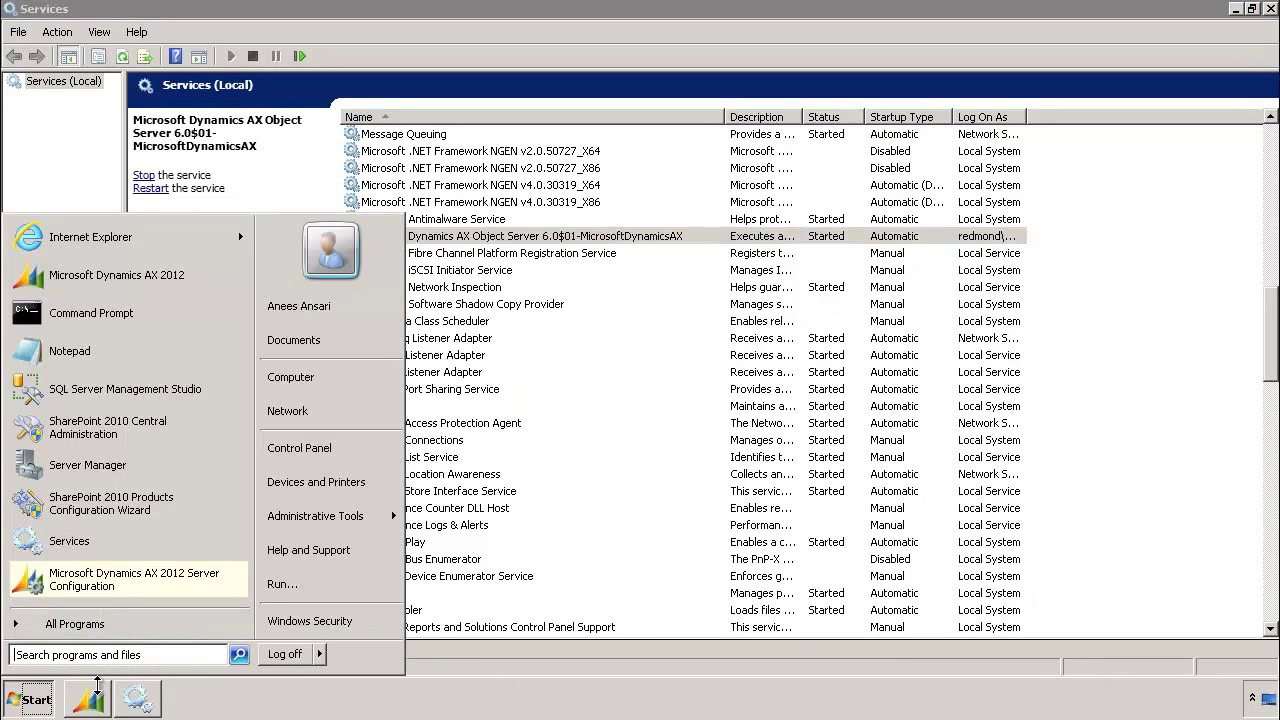
right_click(137, 279)
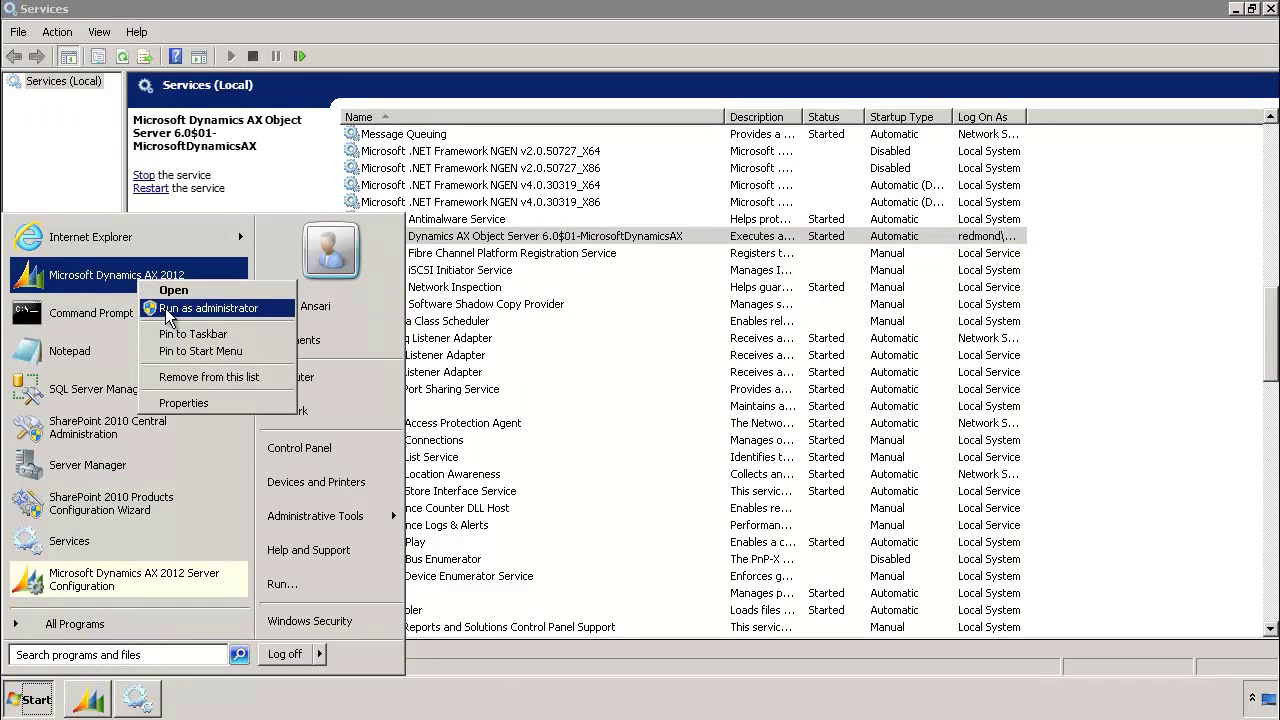
click(166, 313)
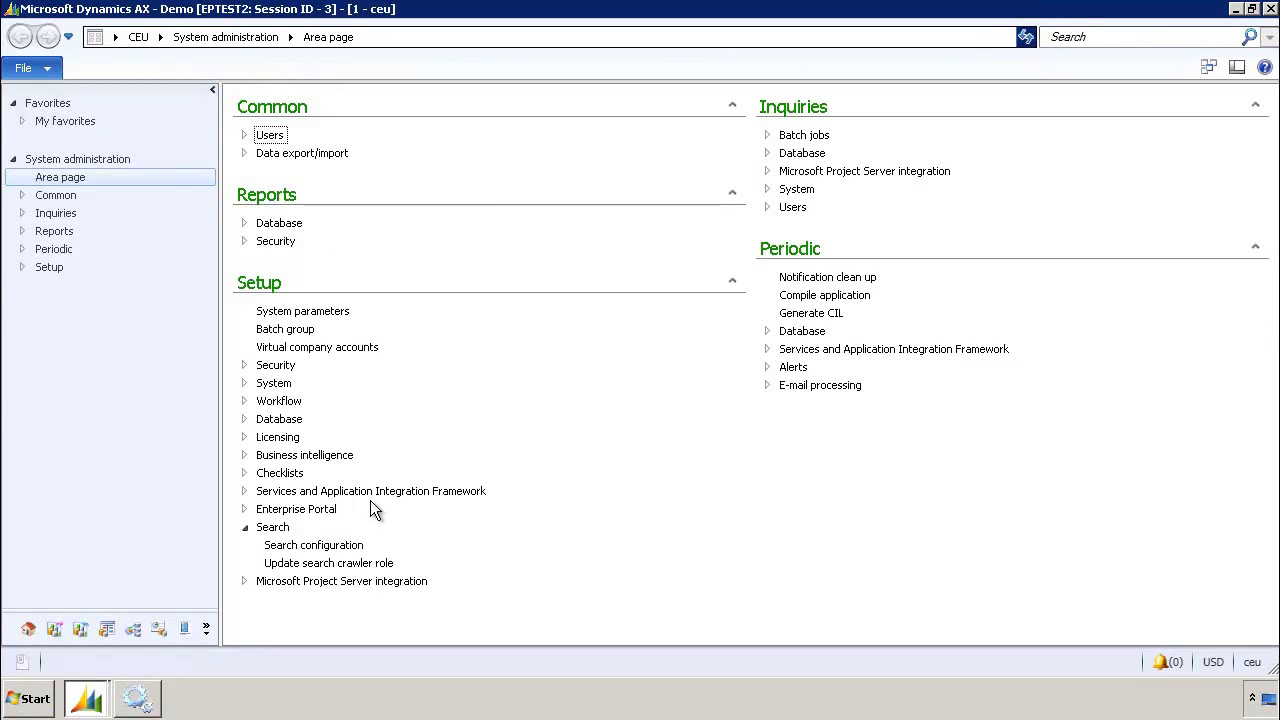
Start the Search configuration wizard and advance to Select Search Queries, leaving full crawl unchecked
click(319, 547)
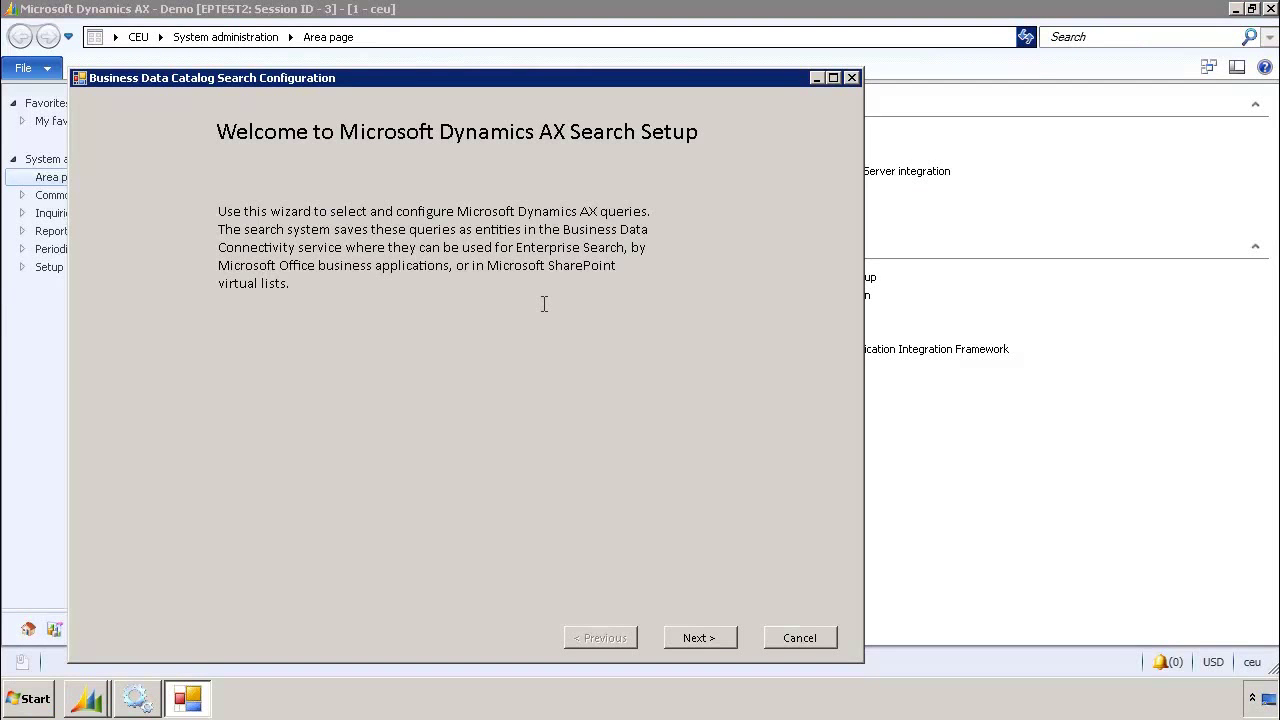
click(699, 638)
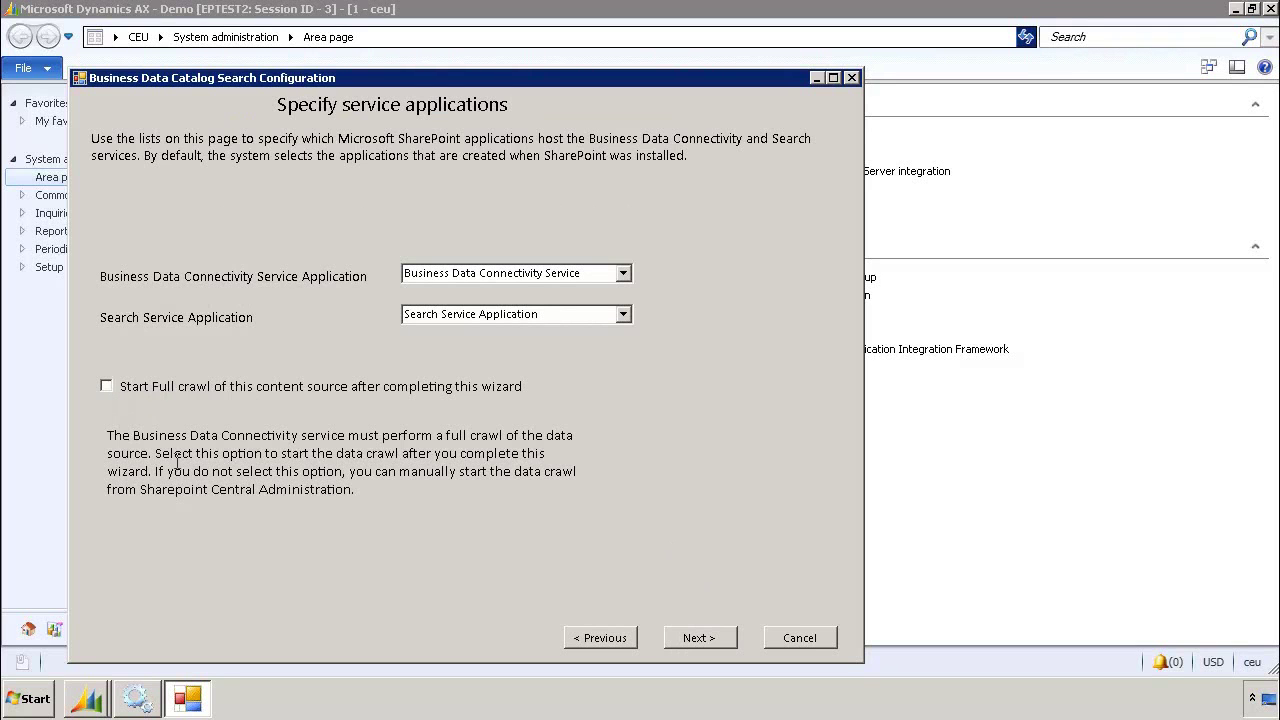
drag(114, 437, 380, 494)
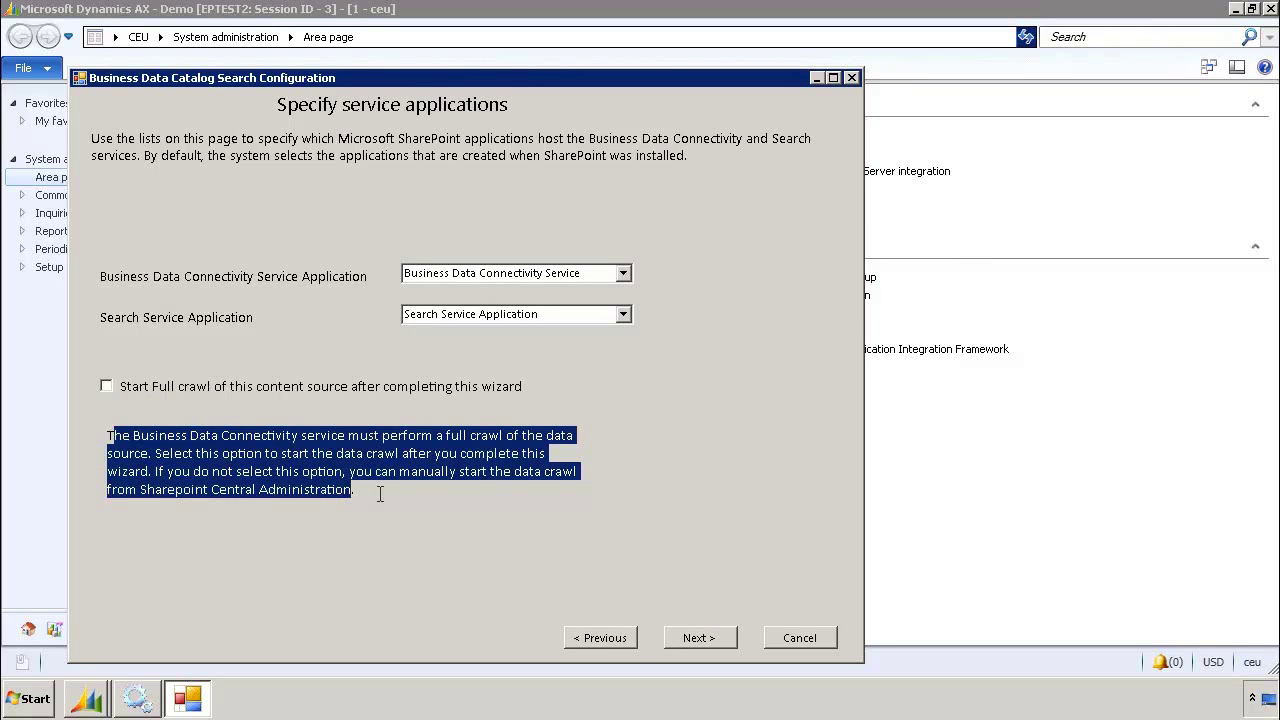
click(688, 637)
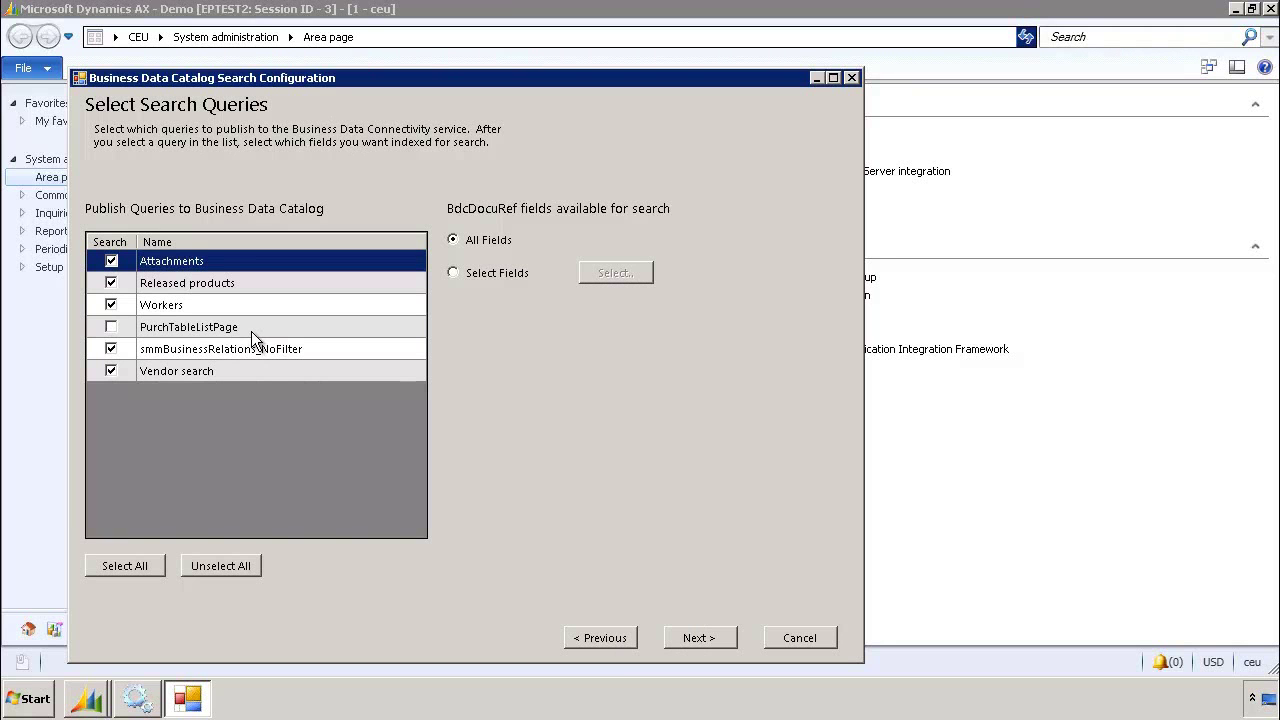
Select PurchTableListPage for publishing with All Fields indexed
click(111, 327)
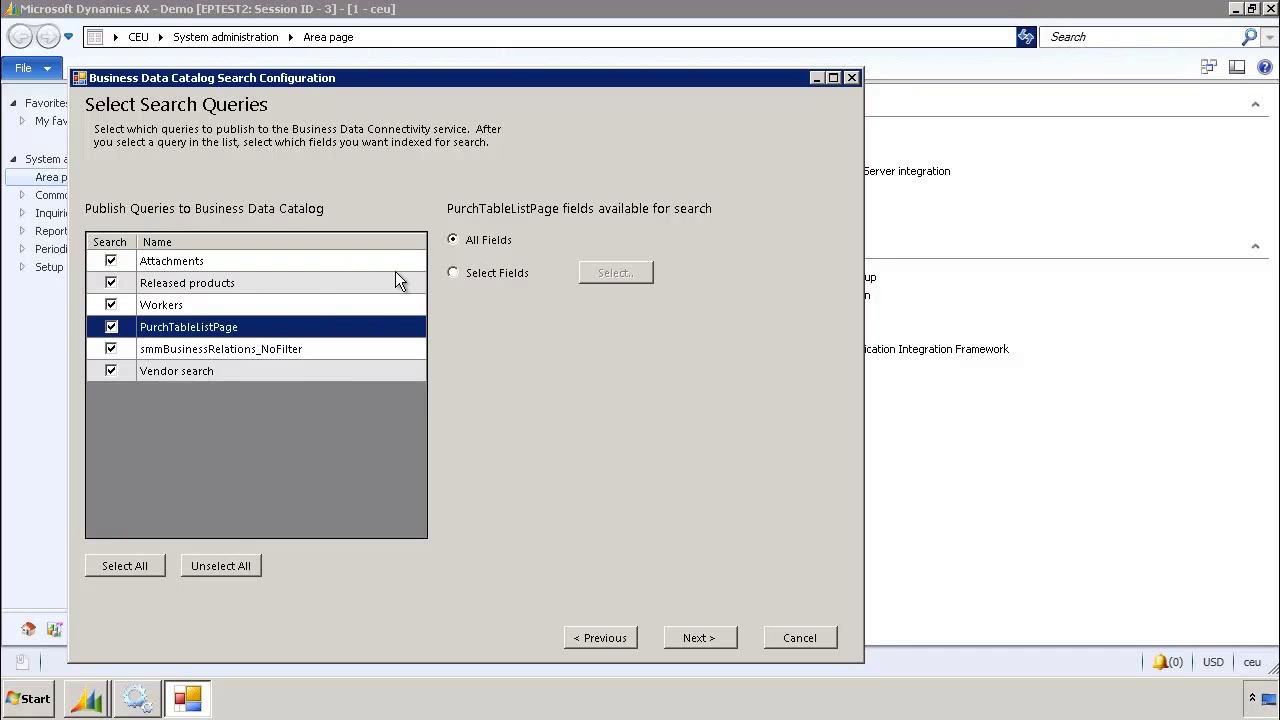
click(453, 272)
click(614, 273)
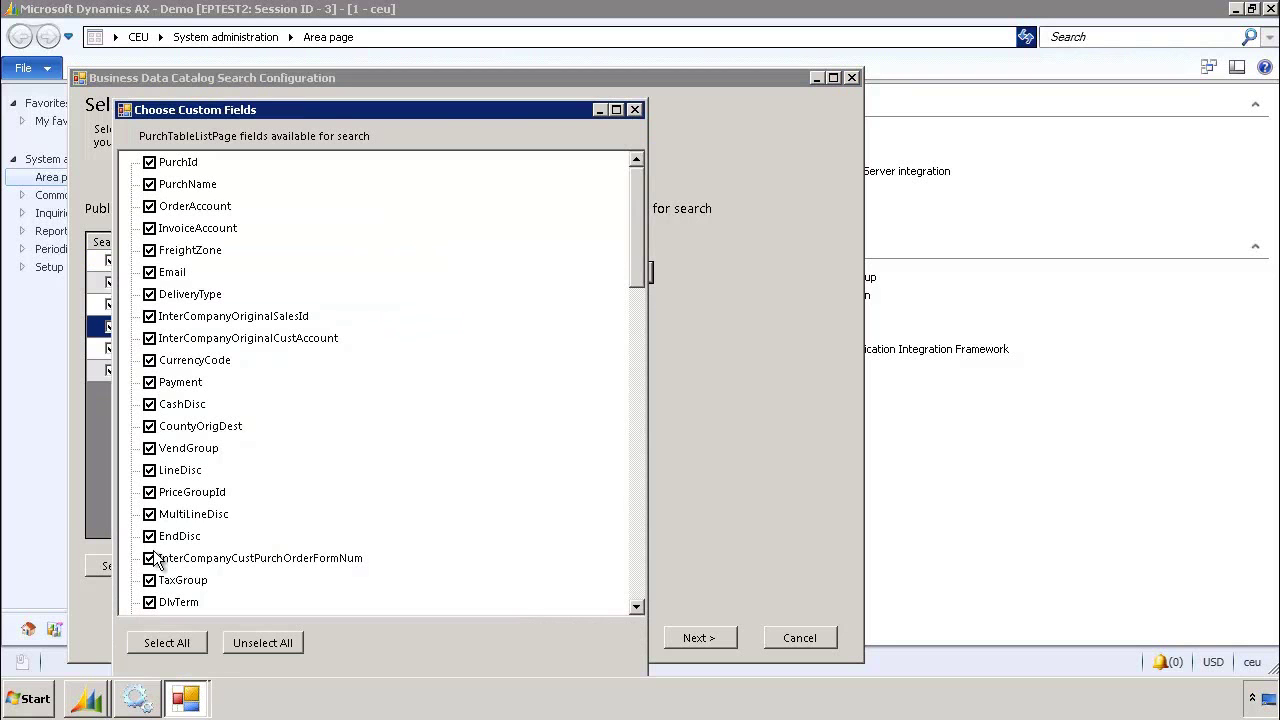
click(634, 110)
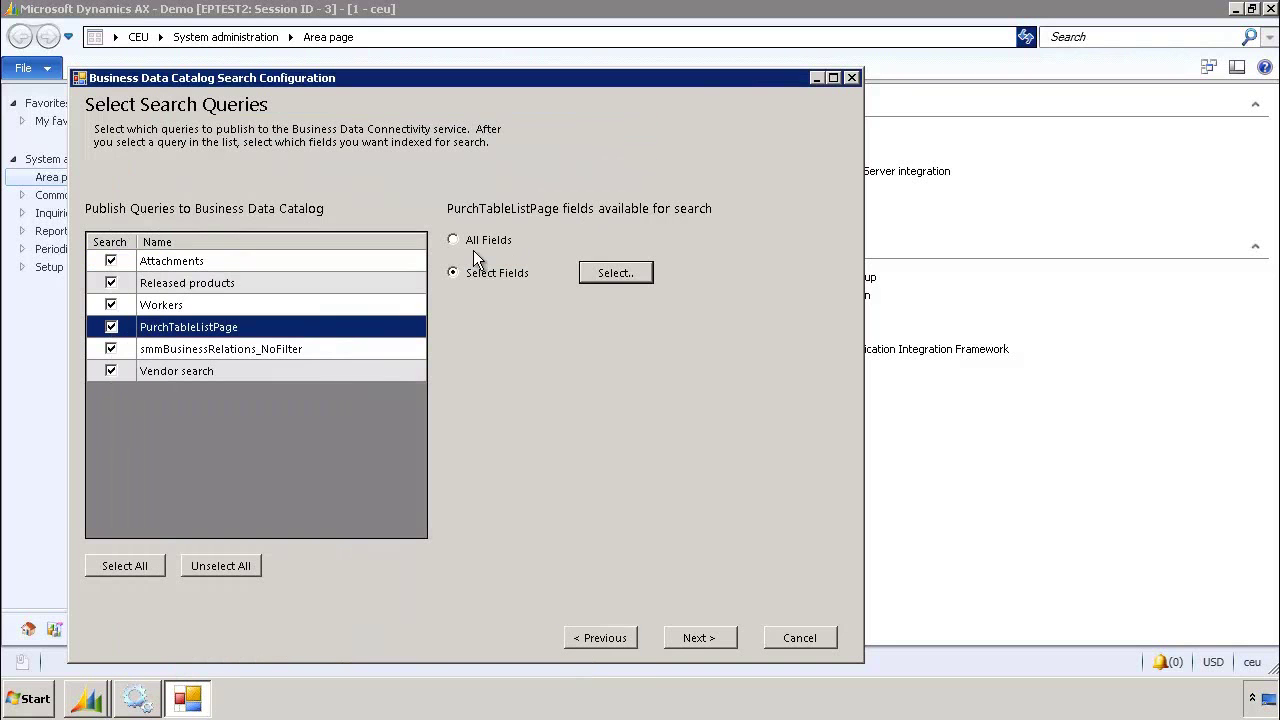
click(455, 242)
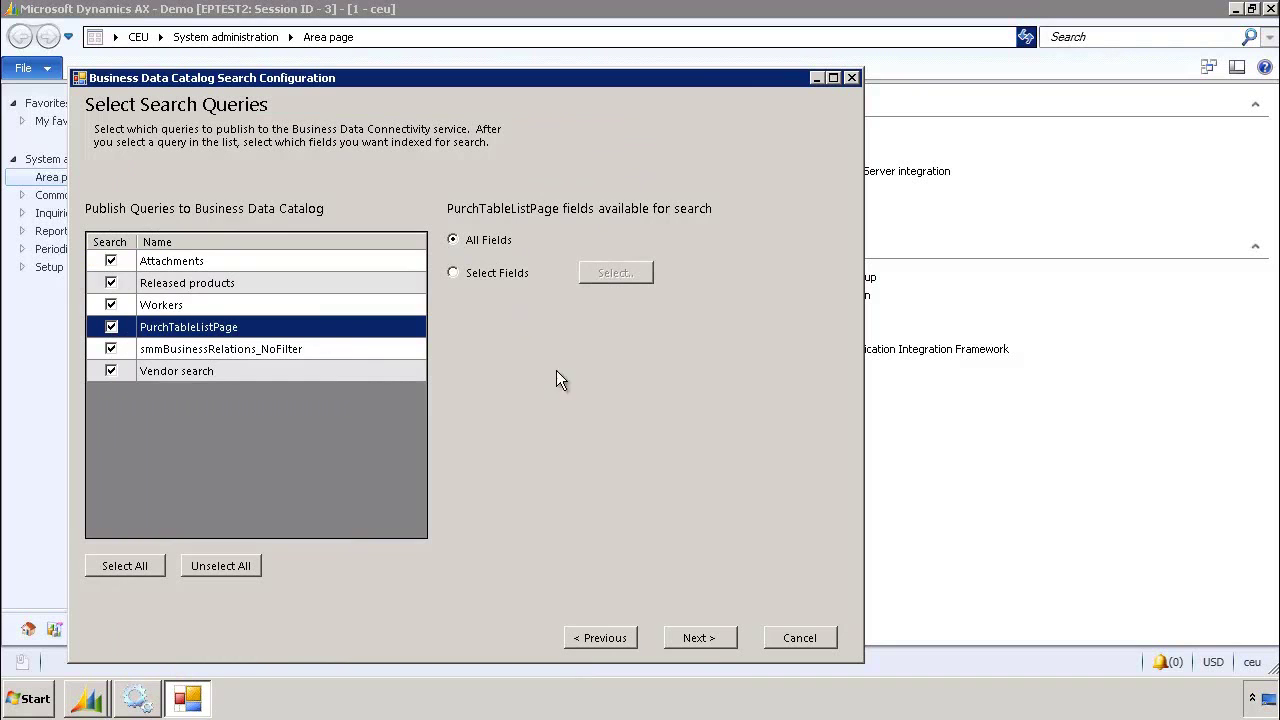
Finish the wizard and acknowledge the successful configuration message
click(697, 637)
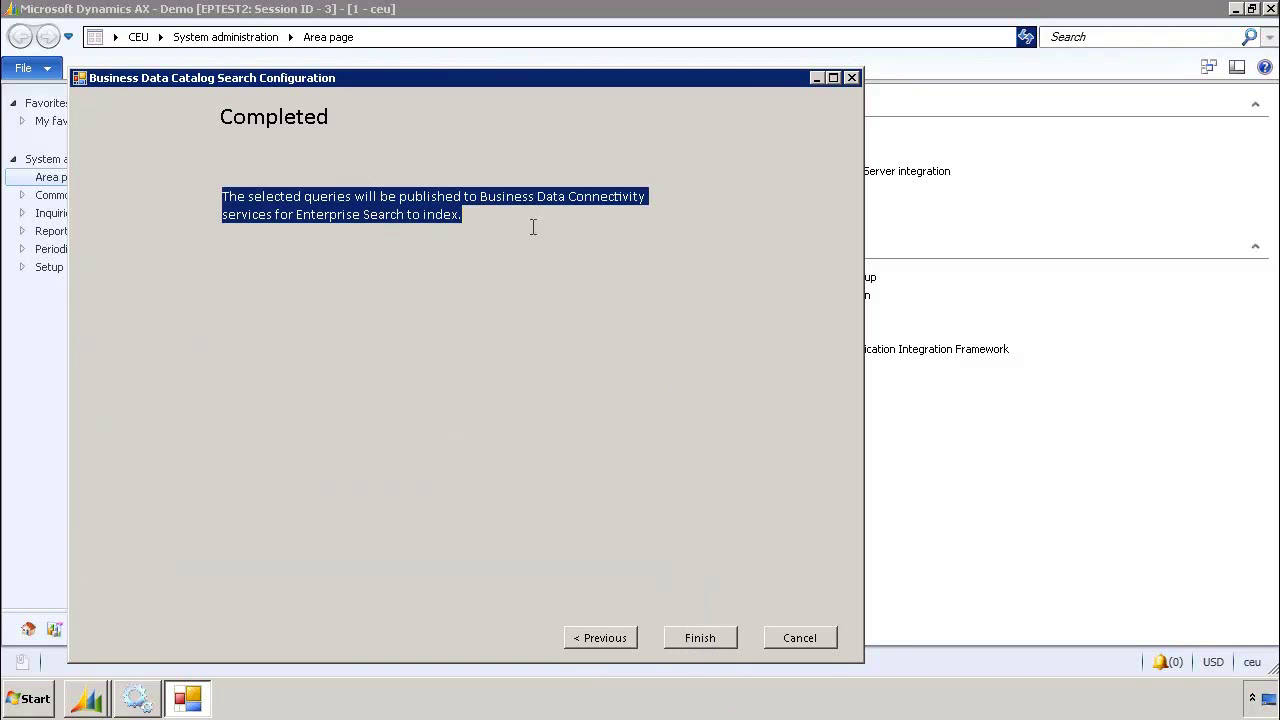
click(433, 210)
drag(477, 212, 222, 197)
click(700, 638)
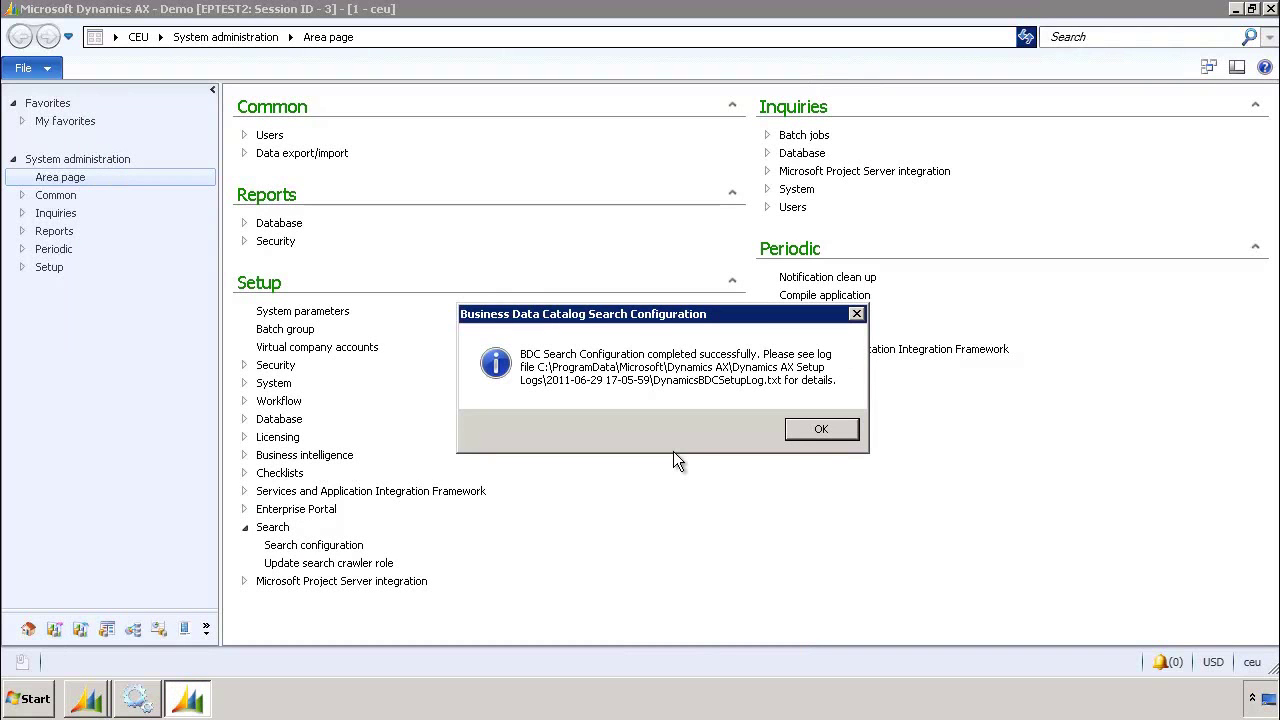
click(812, 432)
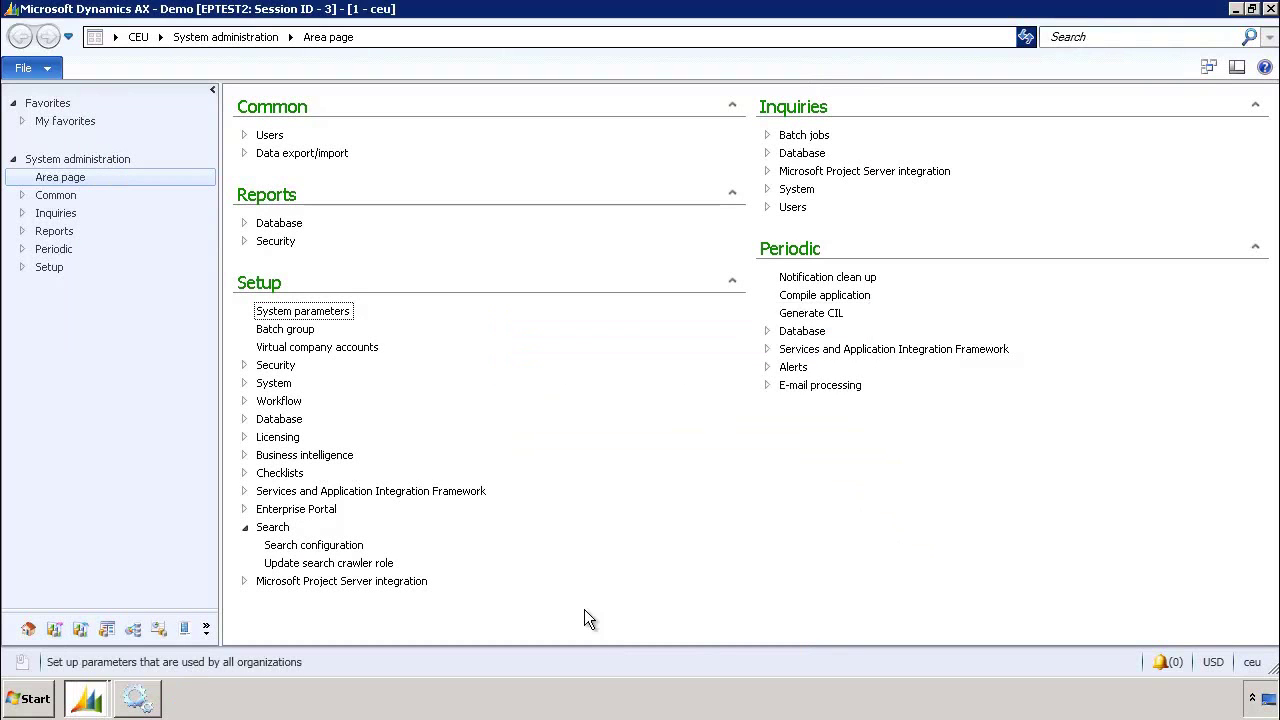
Open SharePoint 2010 Central Administration and check the Business Data Connectivity Service's external content types
click(36, 699)
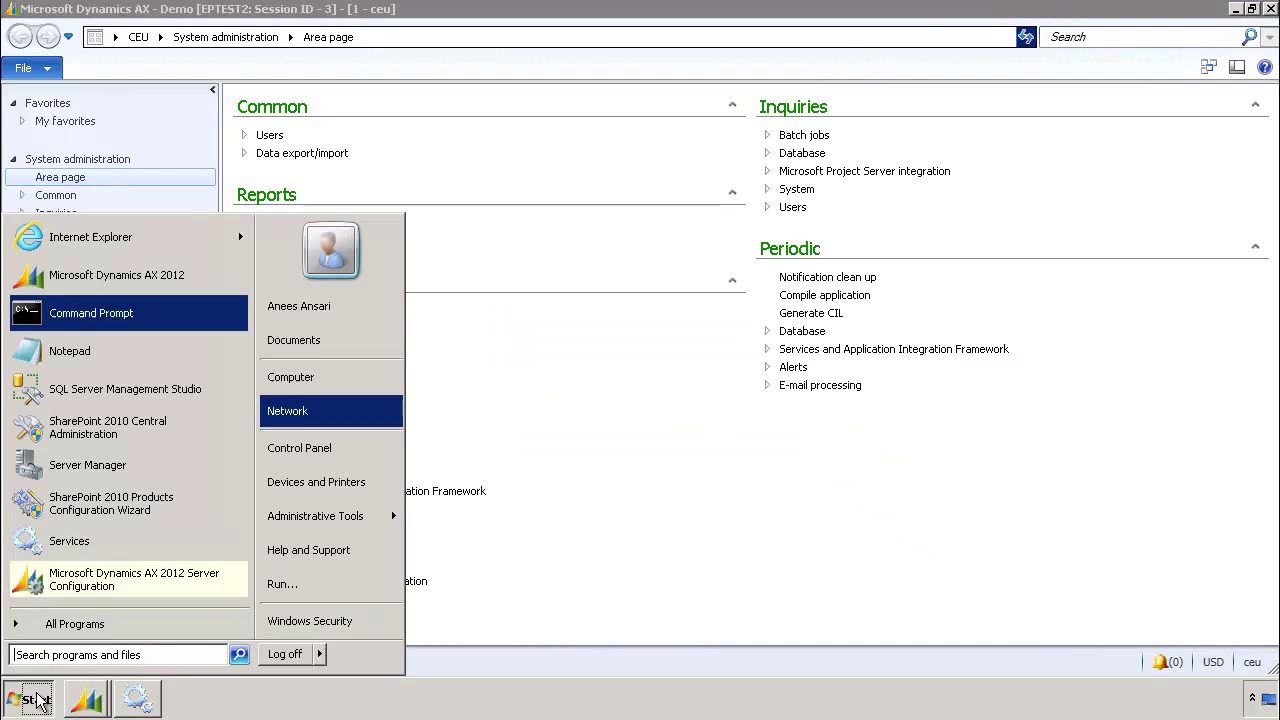
click(84, 428)
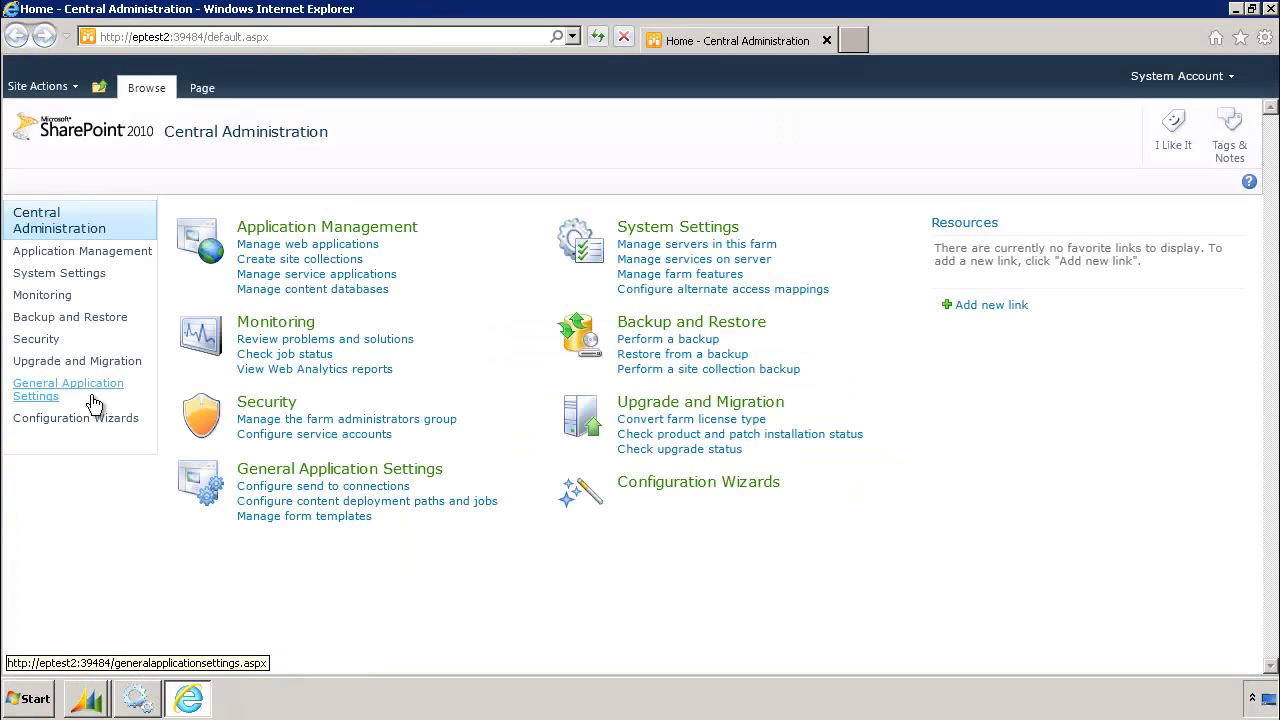
click(322, 232)
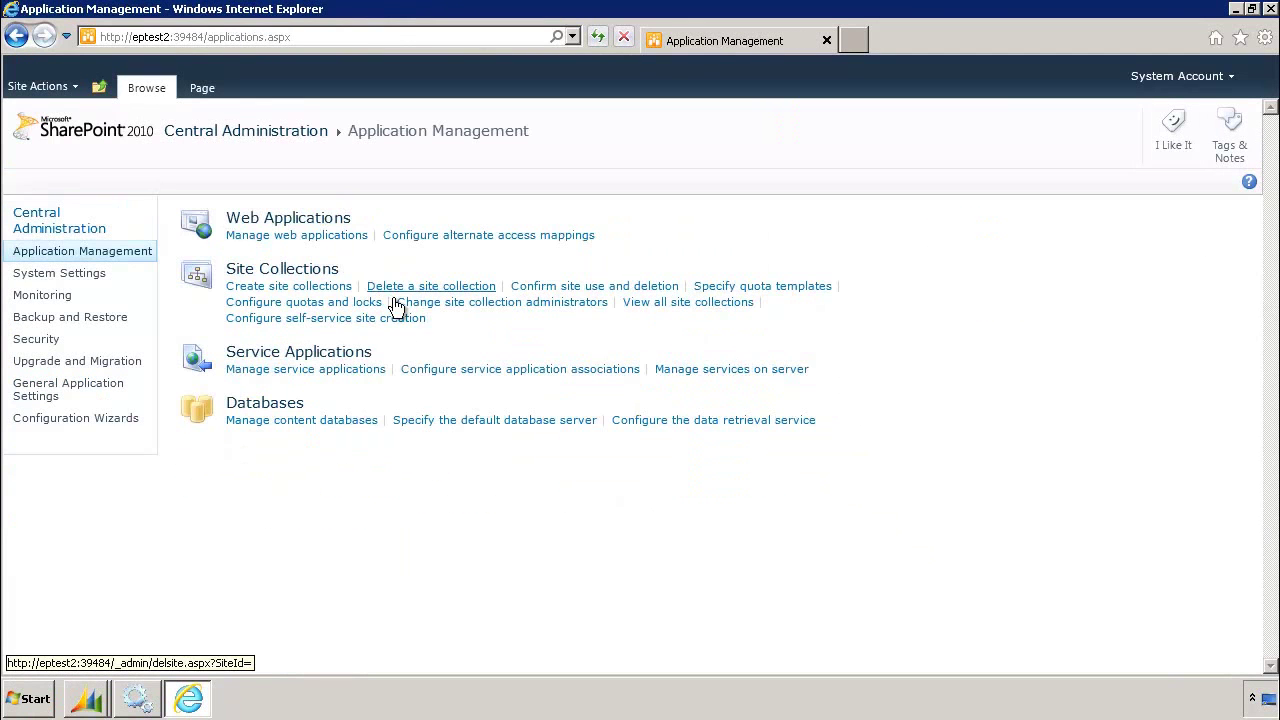
click(328, 377)
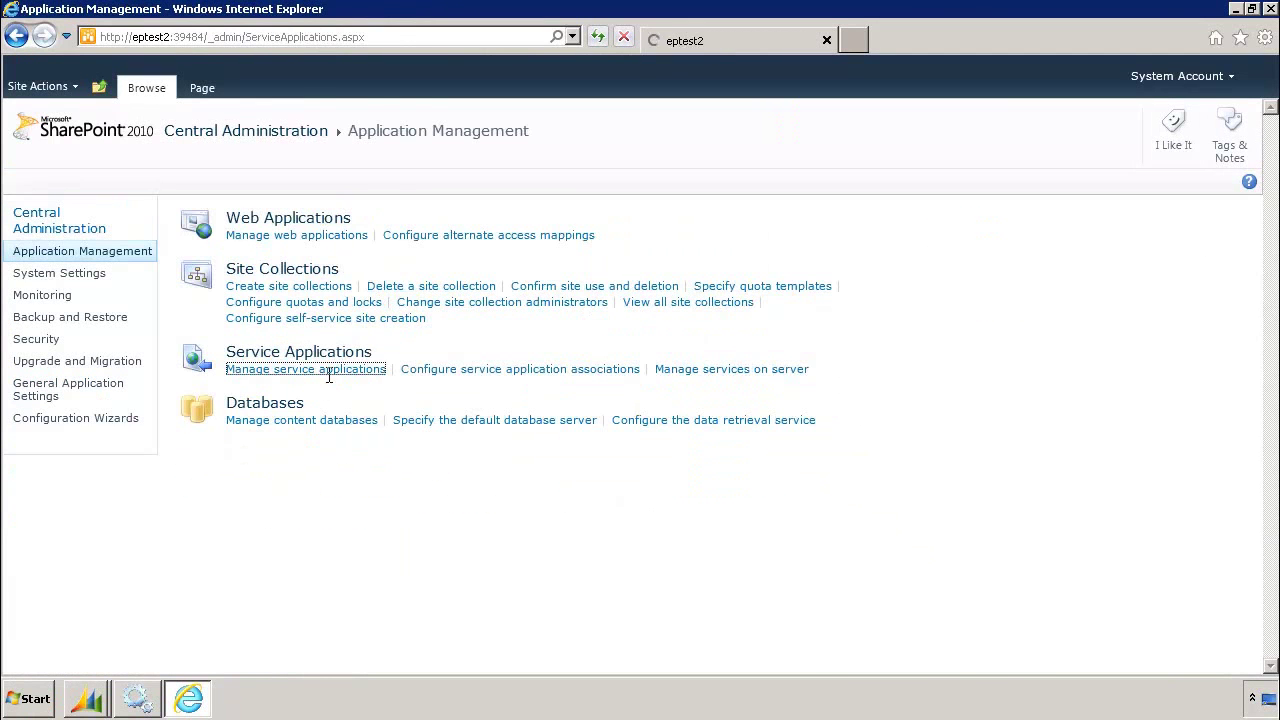
click(332, 400)
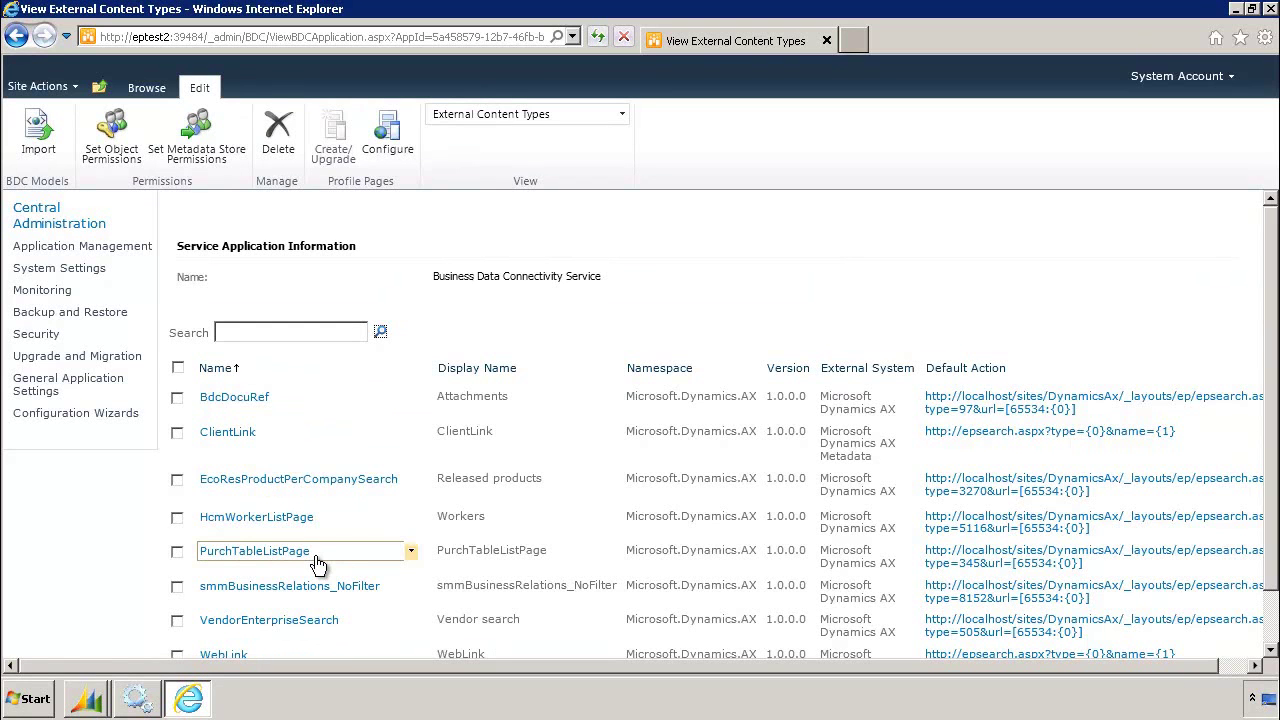
click(16, 36)
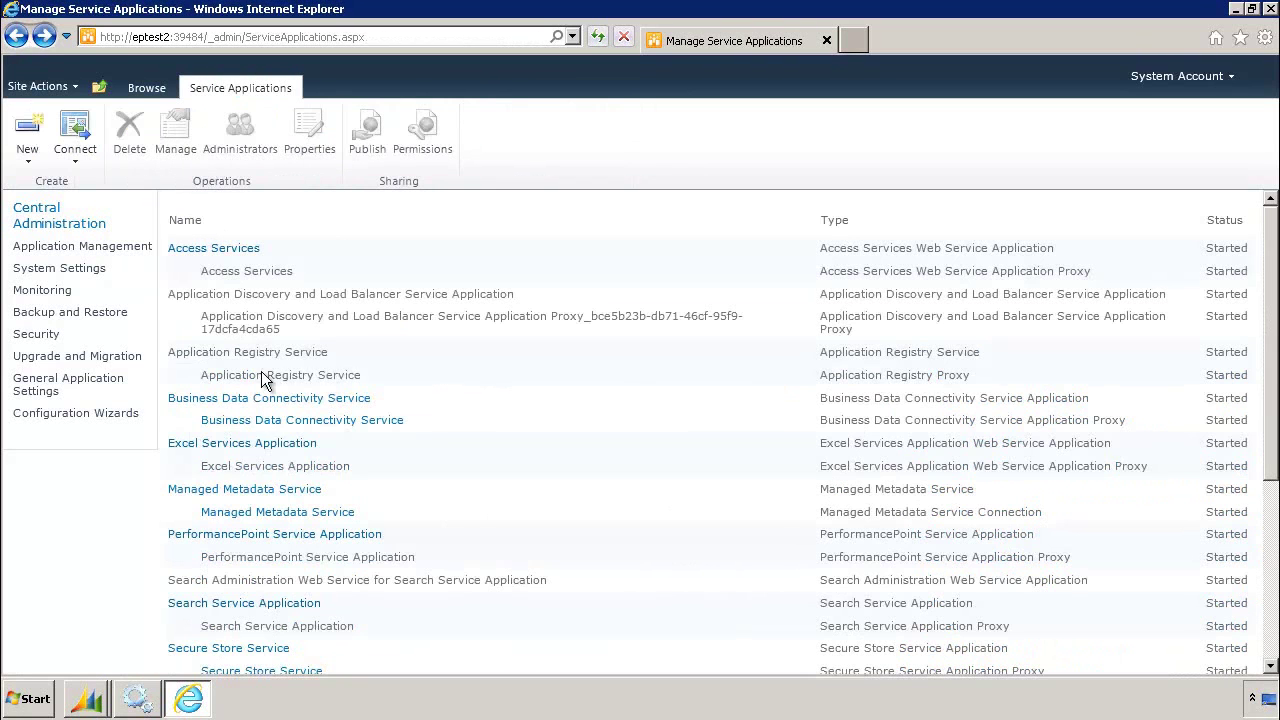
Open Search Service Application's Content Sources and the Microsoft Dynamics AX item menu
click(241, 606)
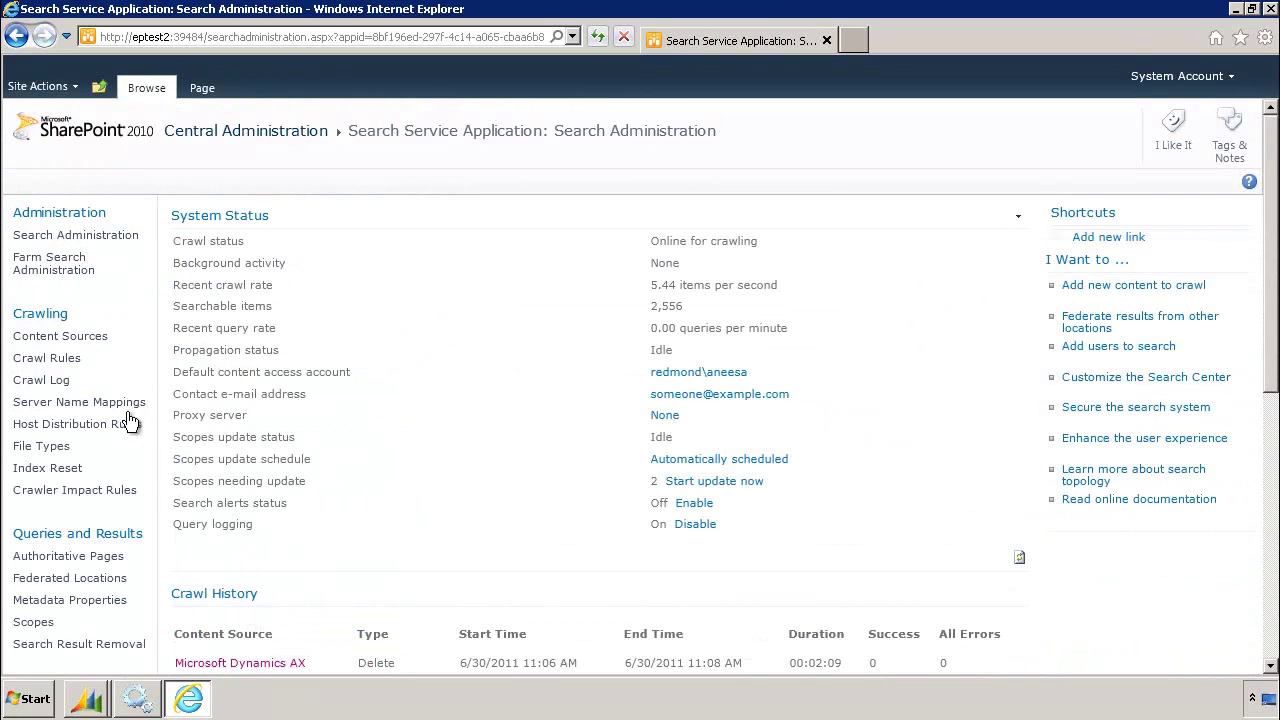
click(78, 343)
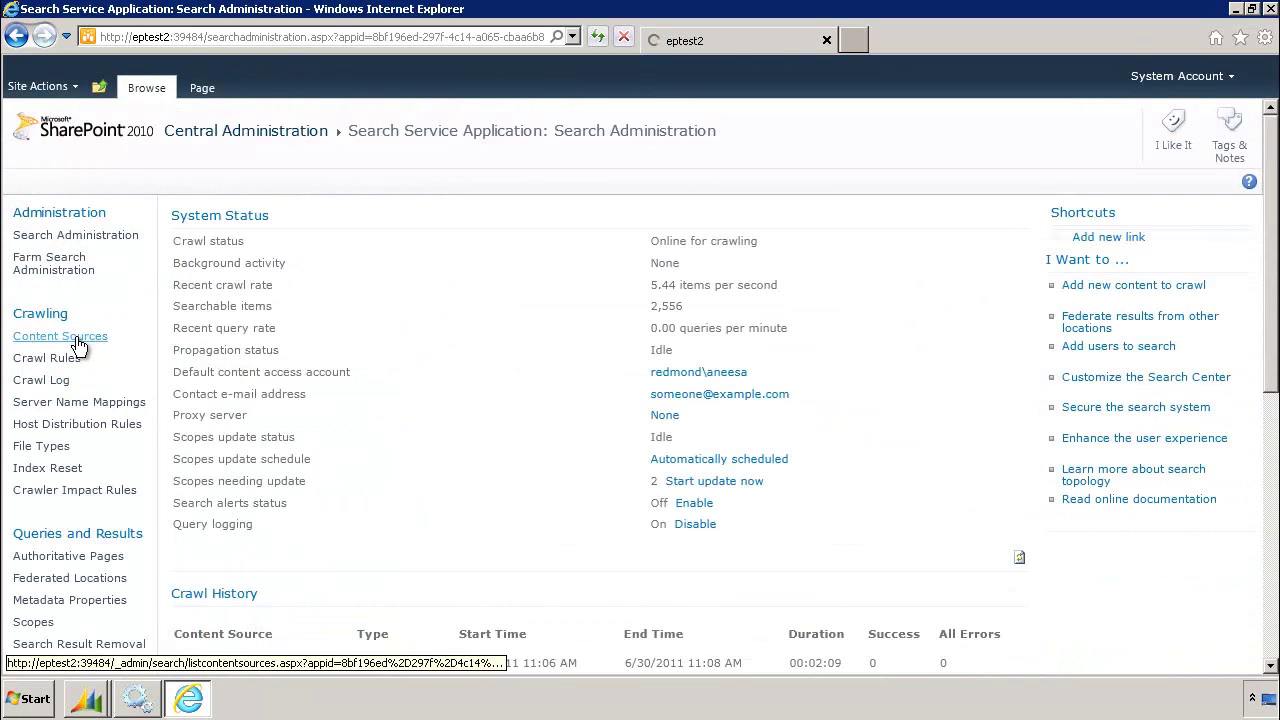
mouse_move(283, 364)
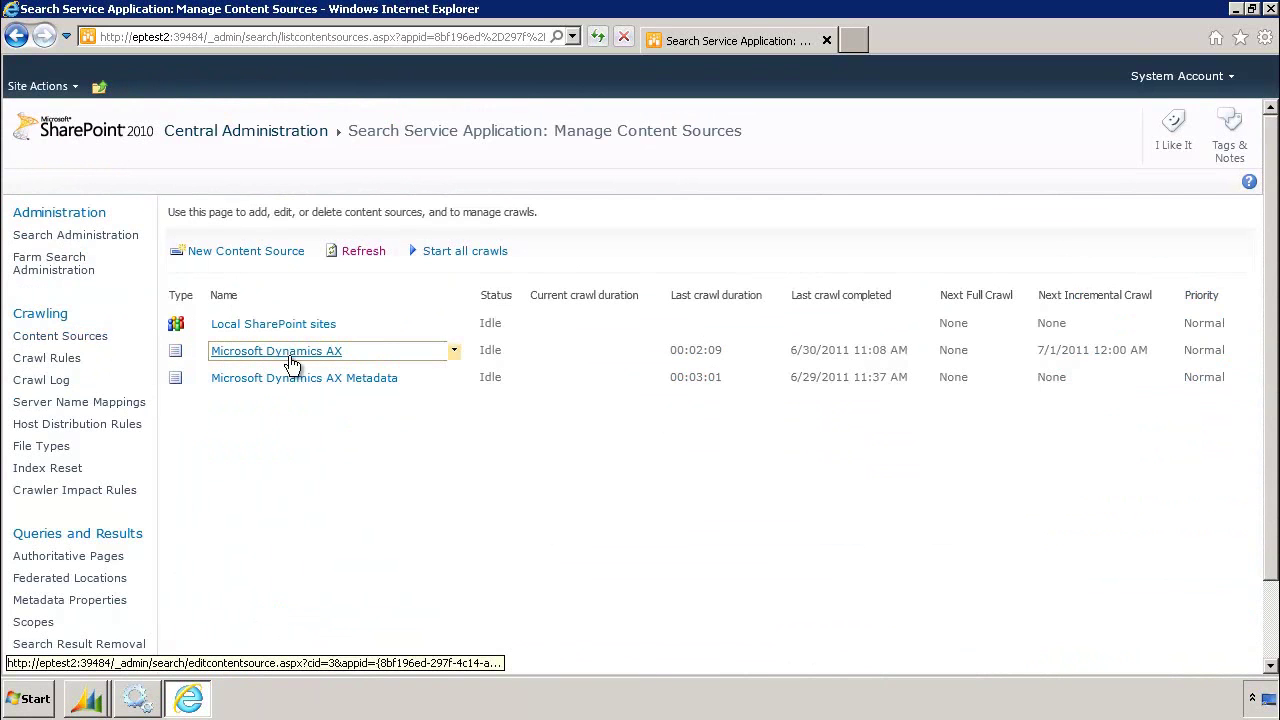
mouse_move(452, 386)
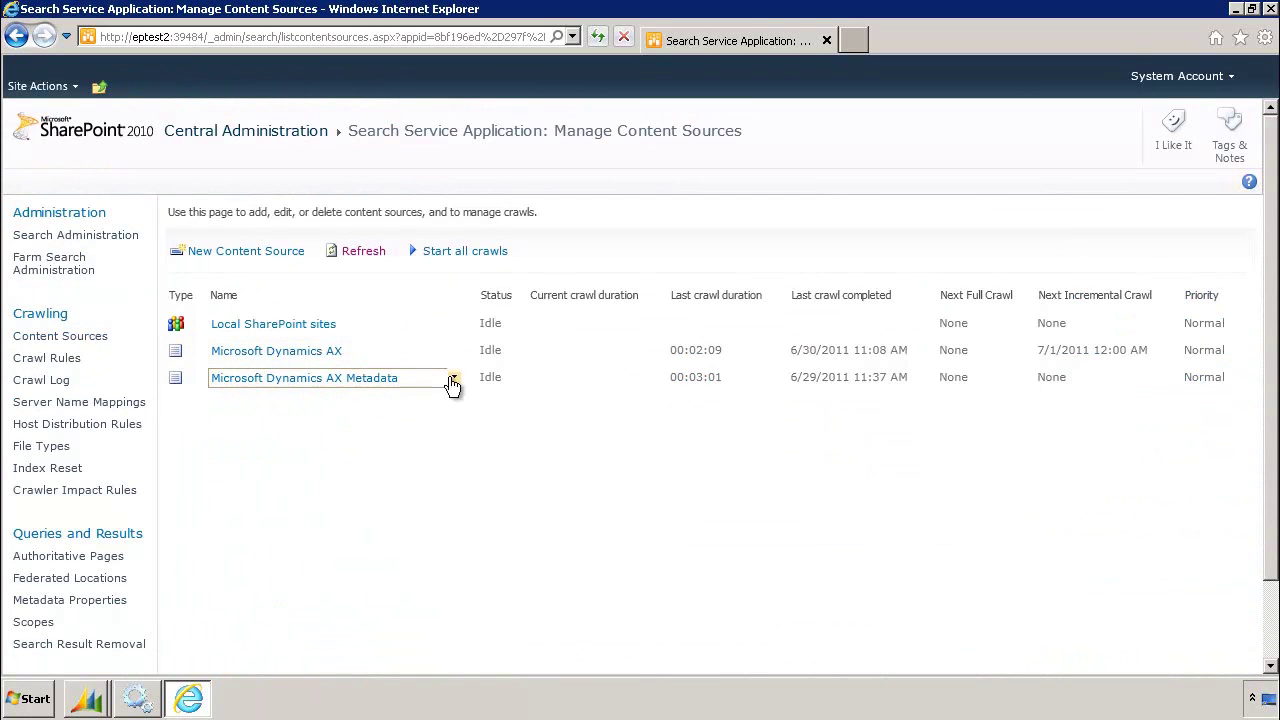
mouse_move(452, 356)
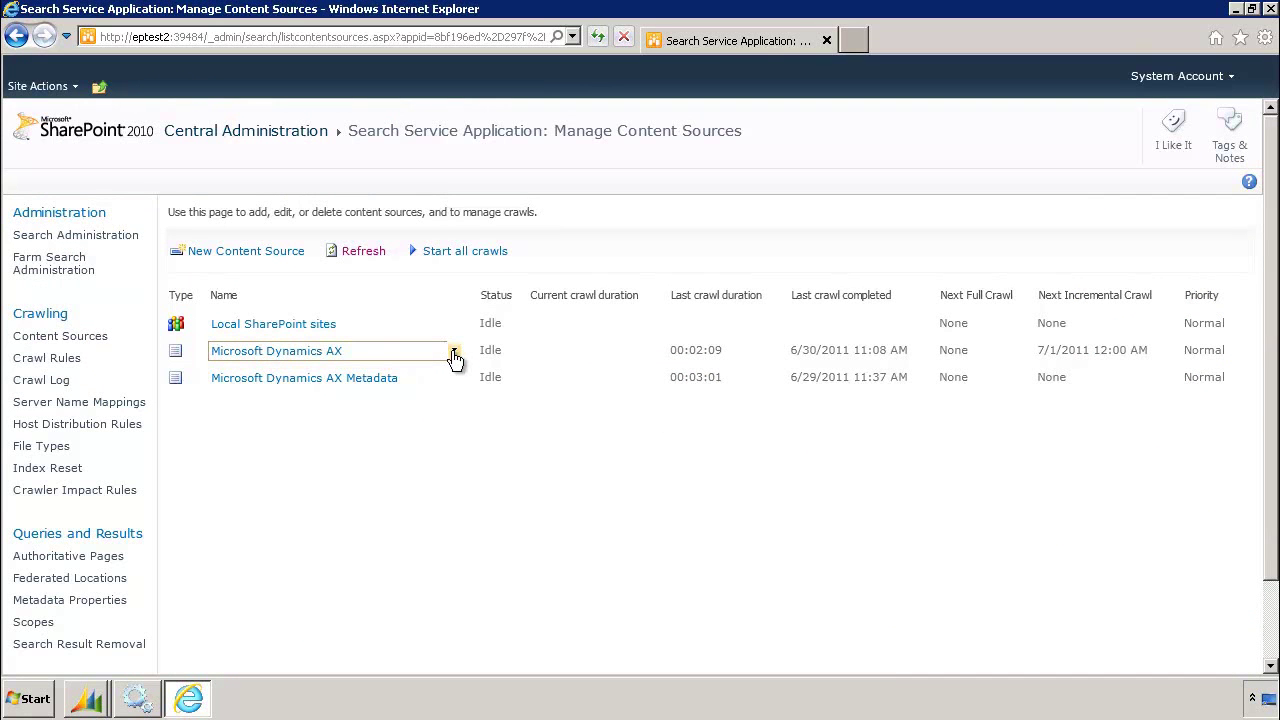
click(454, 356)
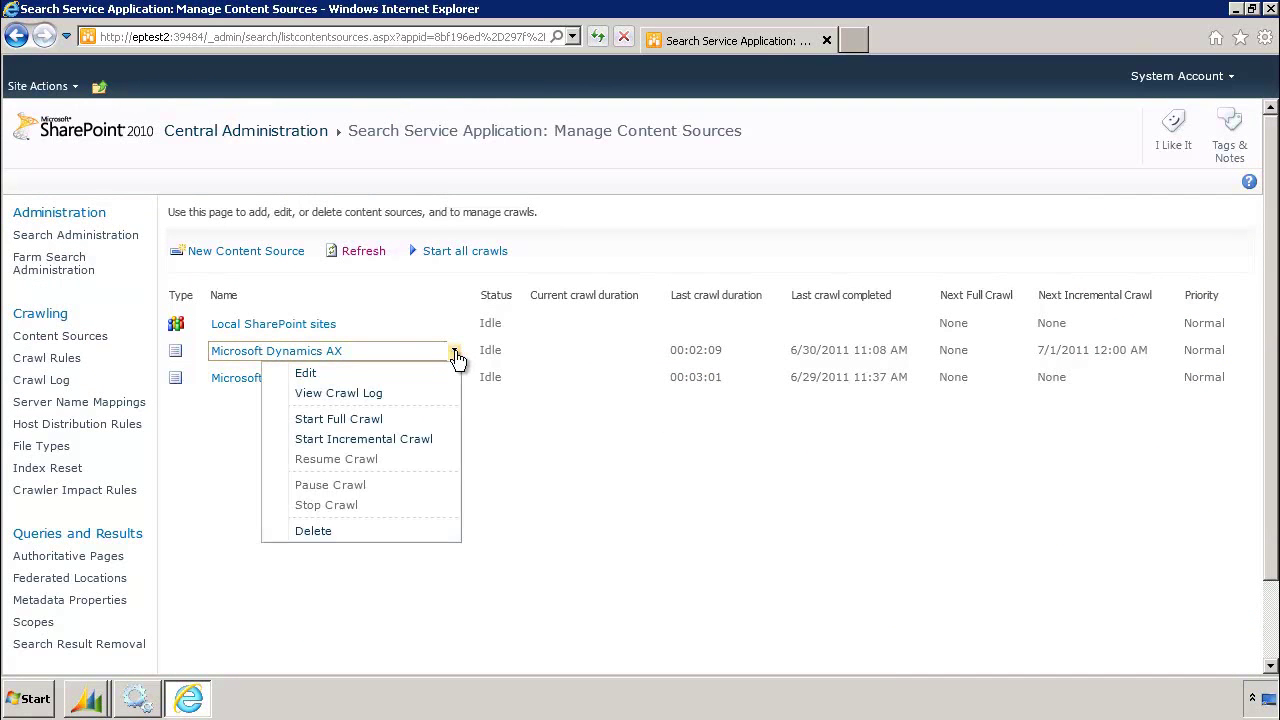
Start an incremental crawl of Microsoft Dynamics AX and locate it in Crawl History
click(319, 446)
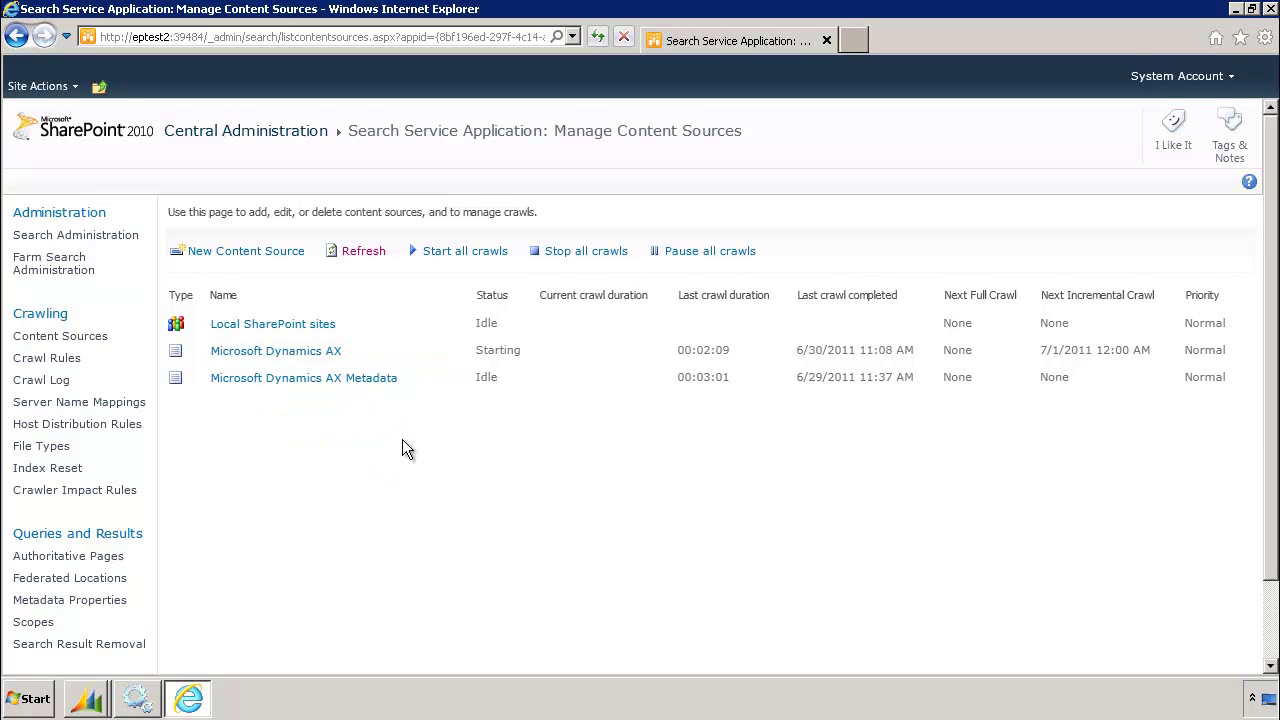
double_click(497, 351)
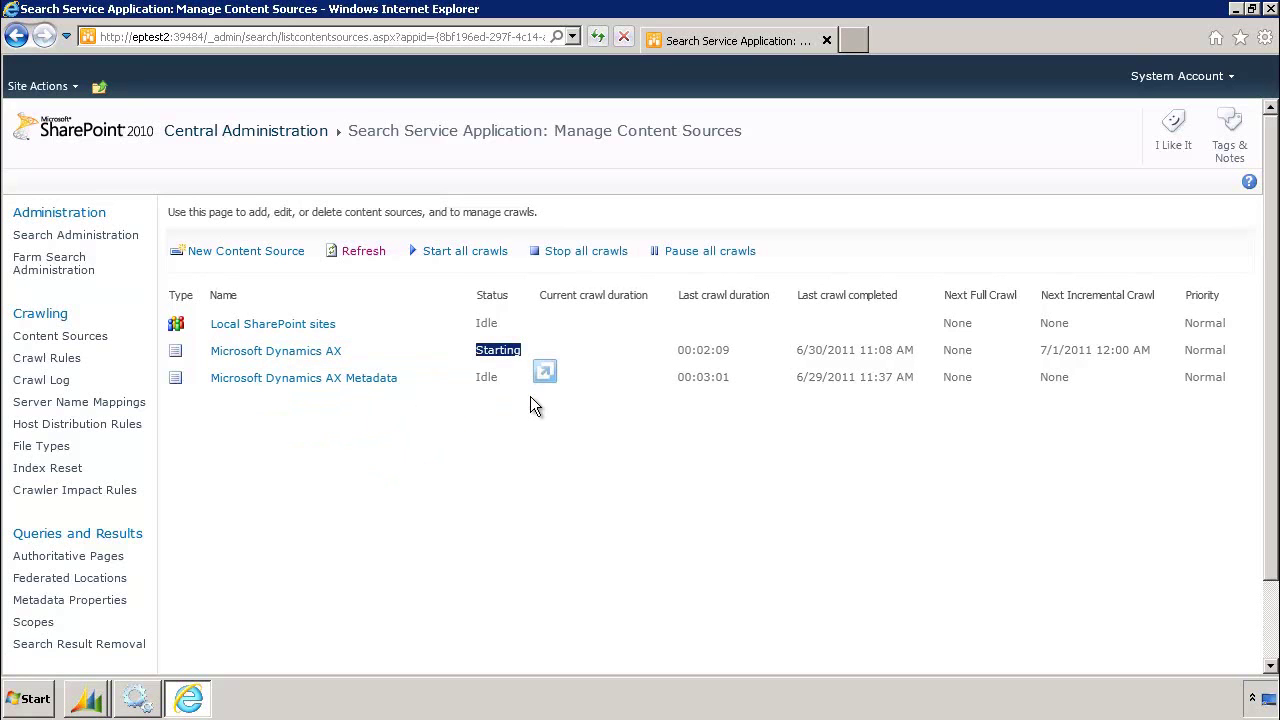
click(82, 237)
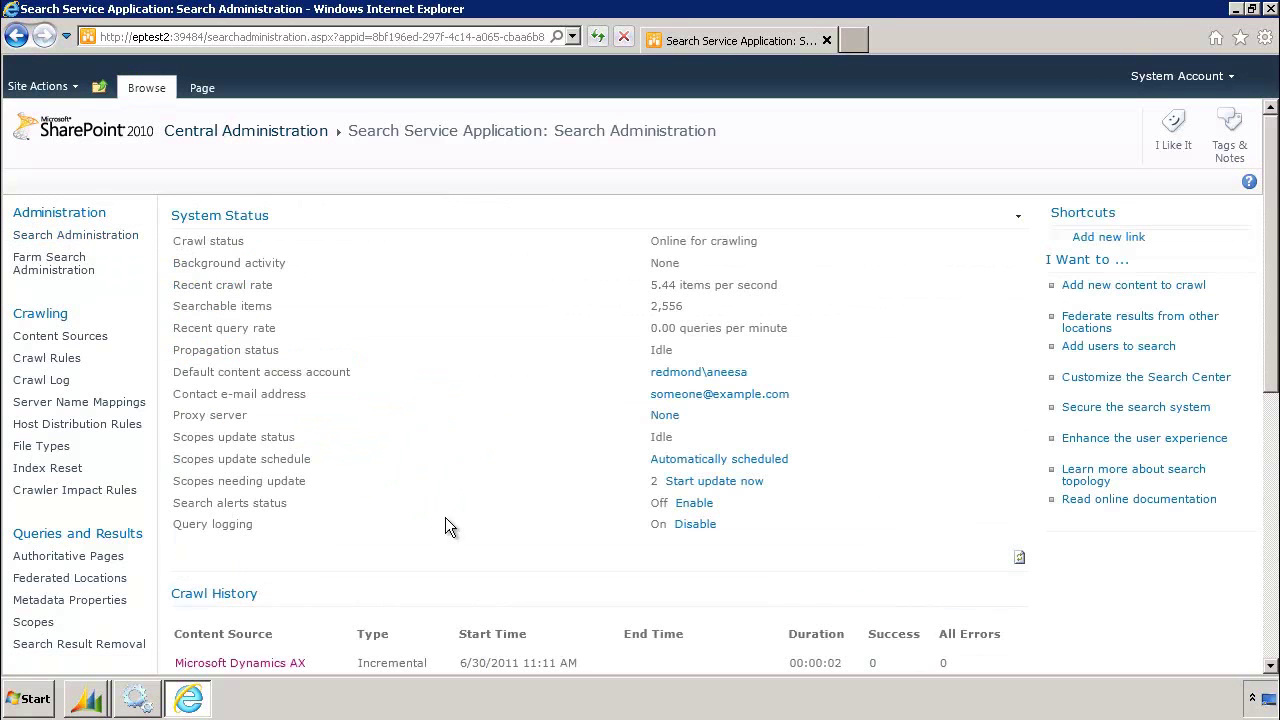
scroll(446, 550, down, 3)
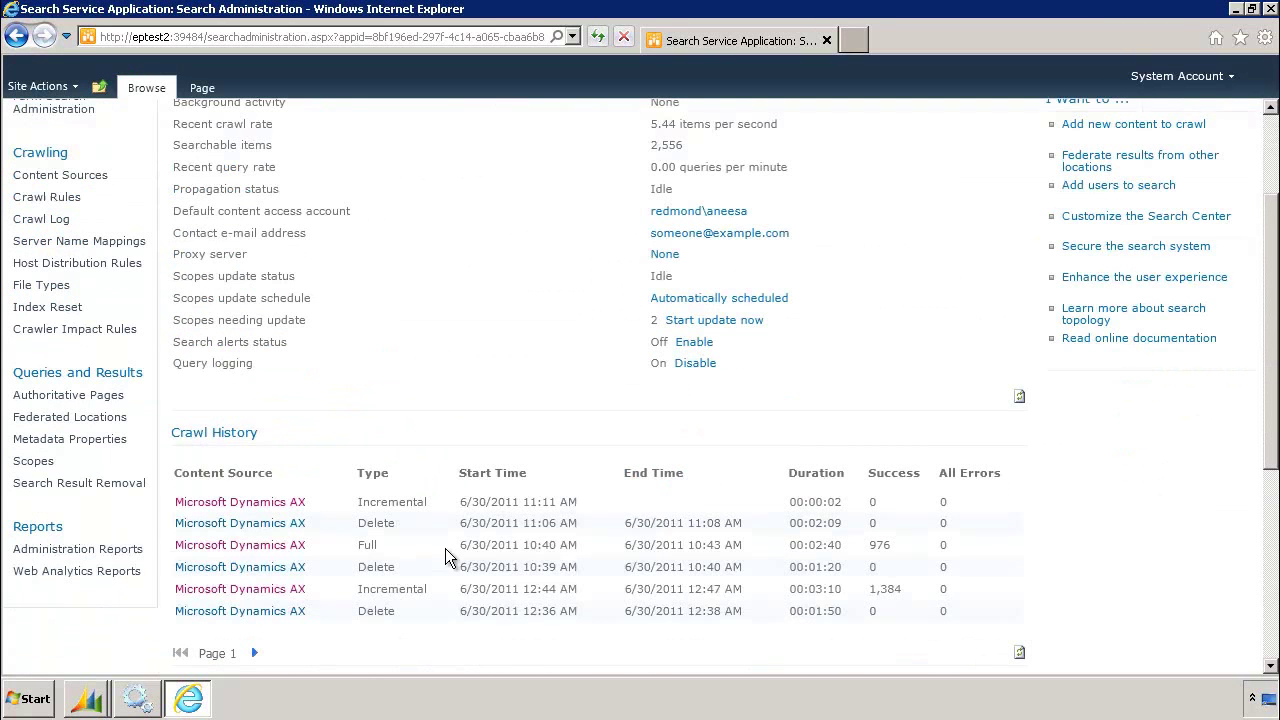
double_click(401, 502)
drag(578, 502, 459, 505)
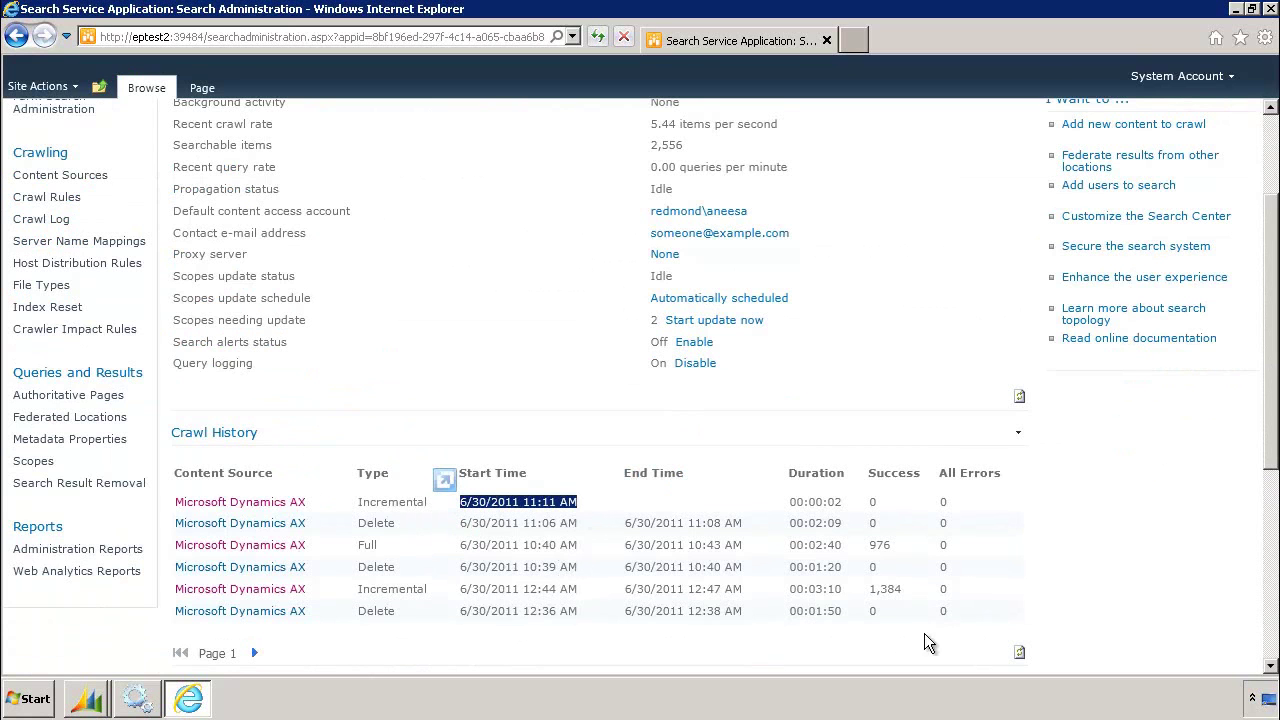
Refresh Crawl History until the incremental crawl shows 1,384 successes and 0 errors
scroll(937, 615, down, 1)
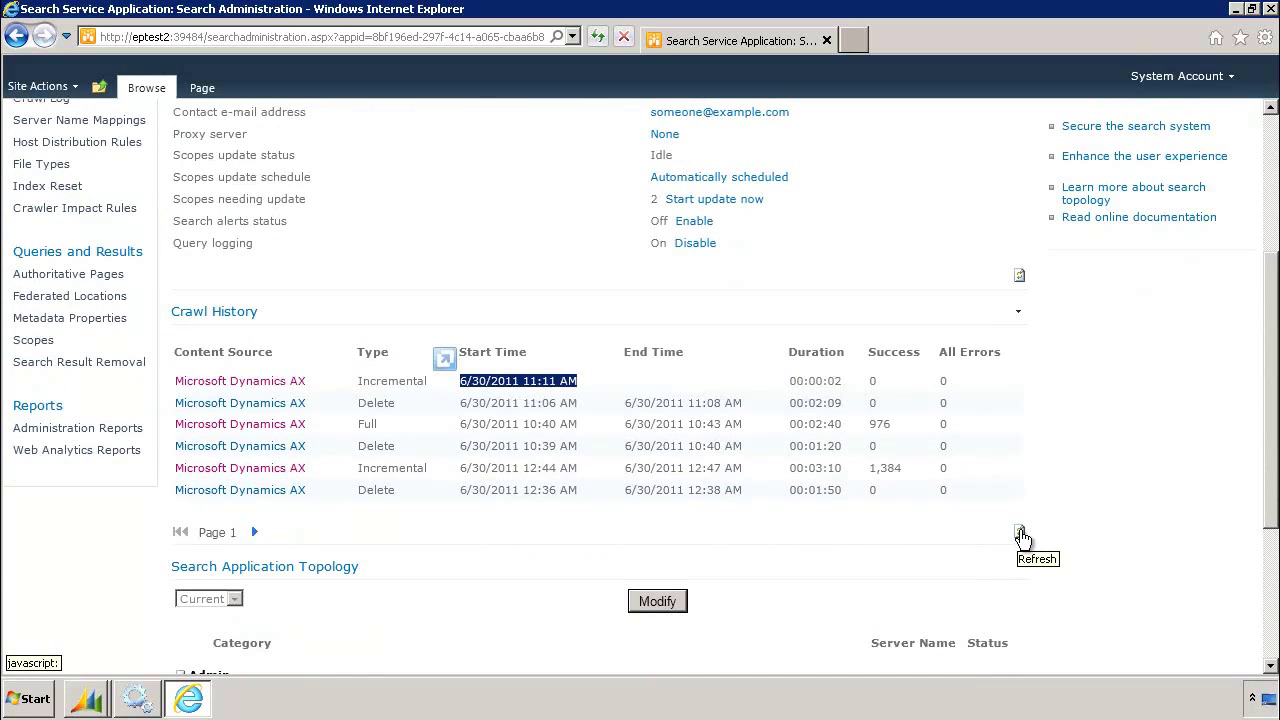
click(1021, 535)
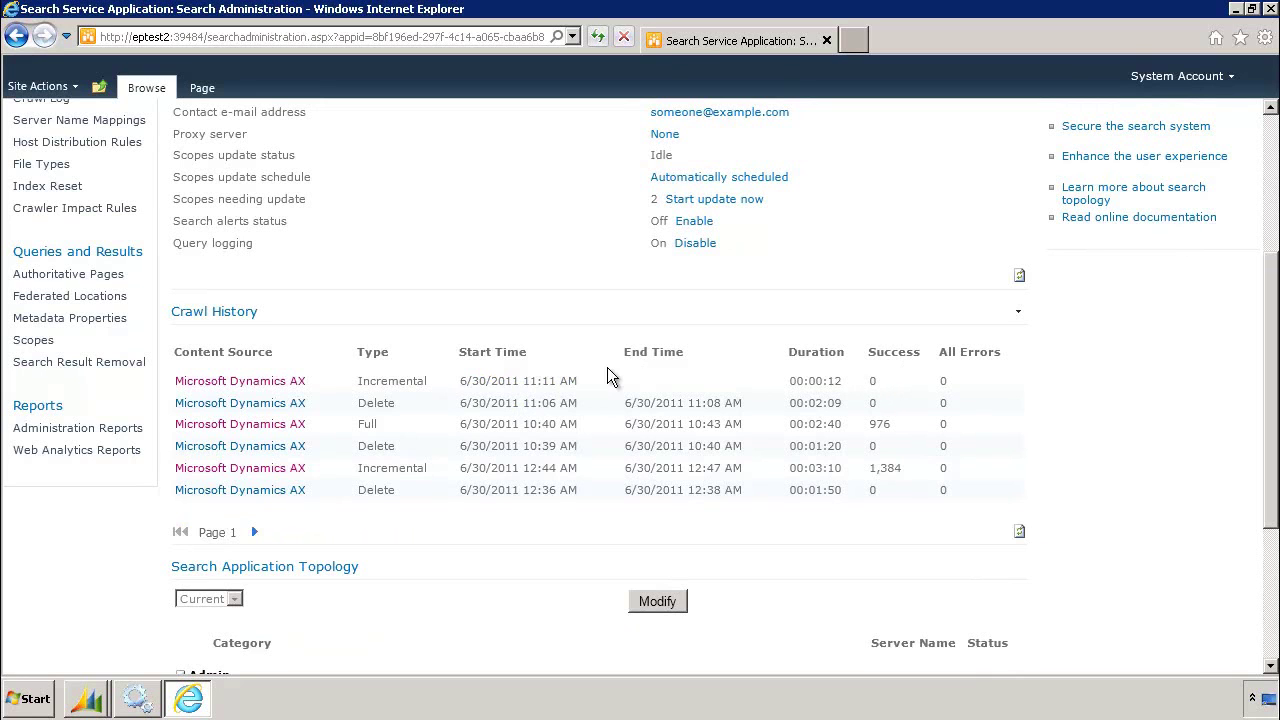
double_click(872, 381)
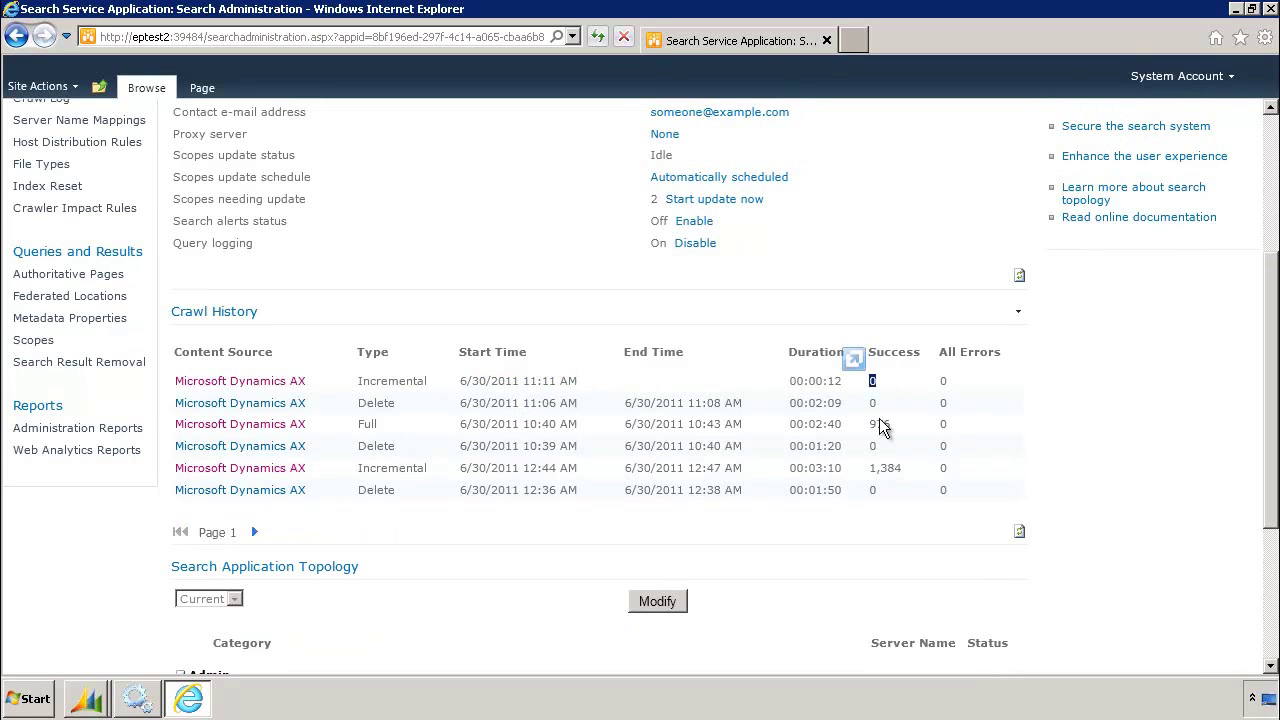
double_click(889, 424)
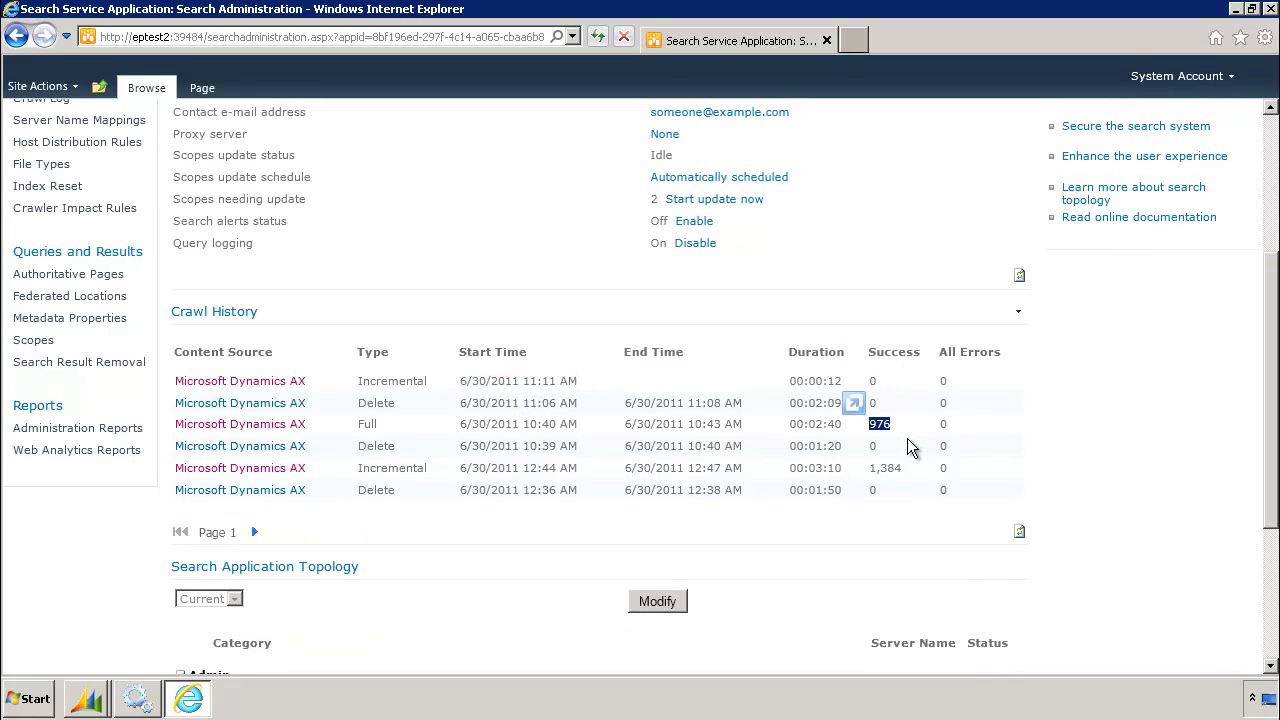
click(949, 381)
double_click(949, 381)
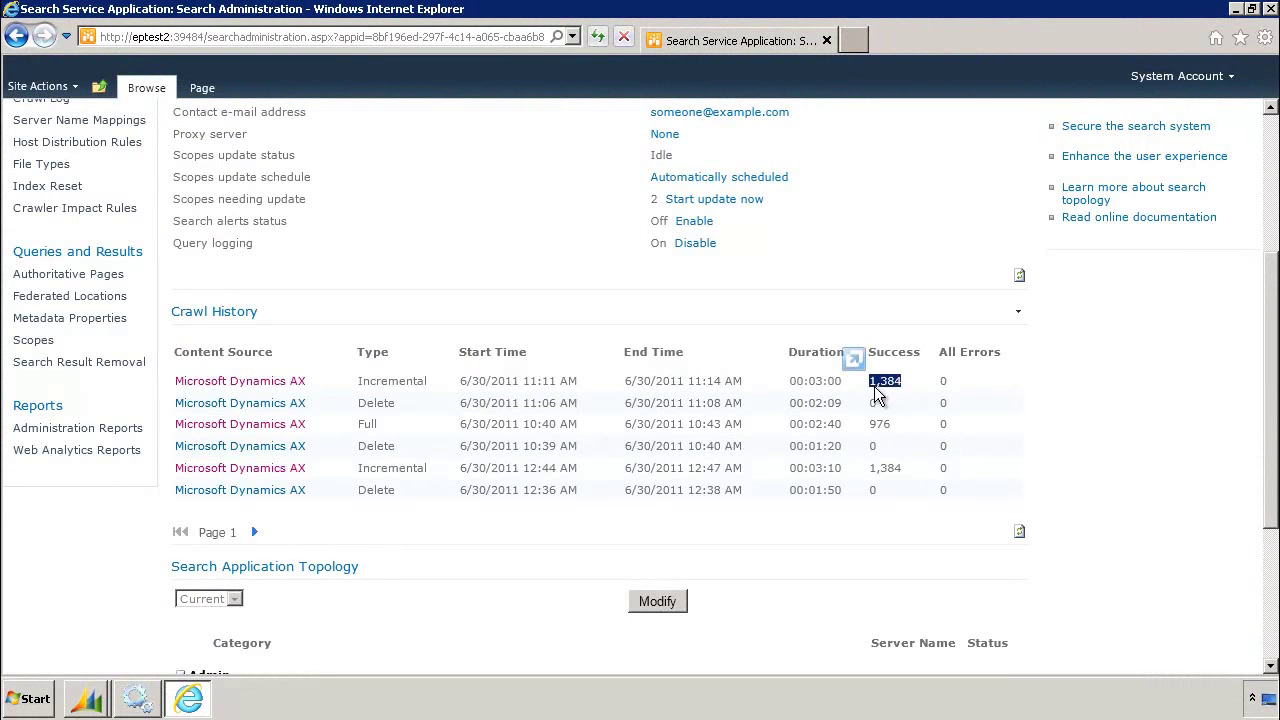
double_click(942, 383)
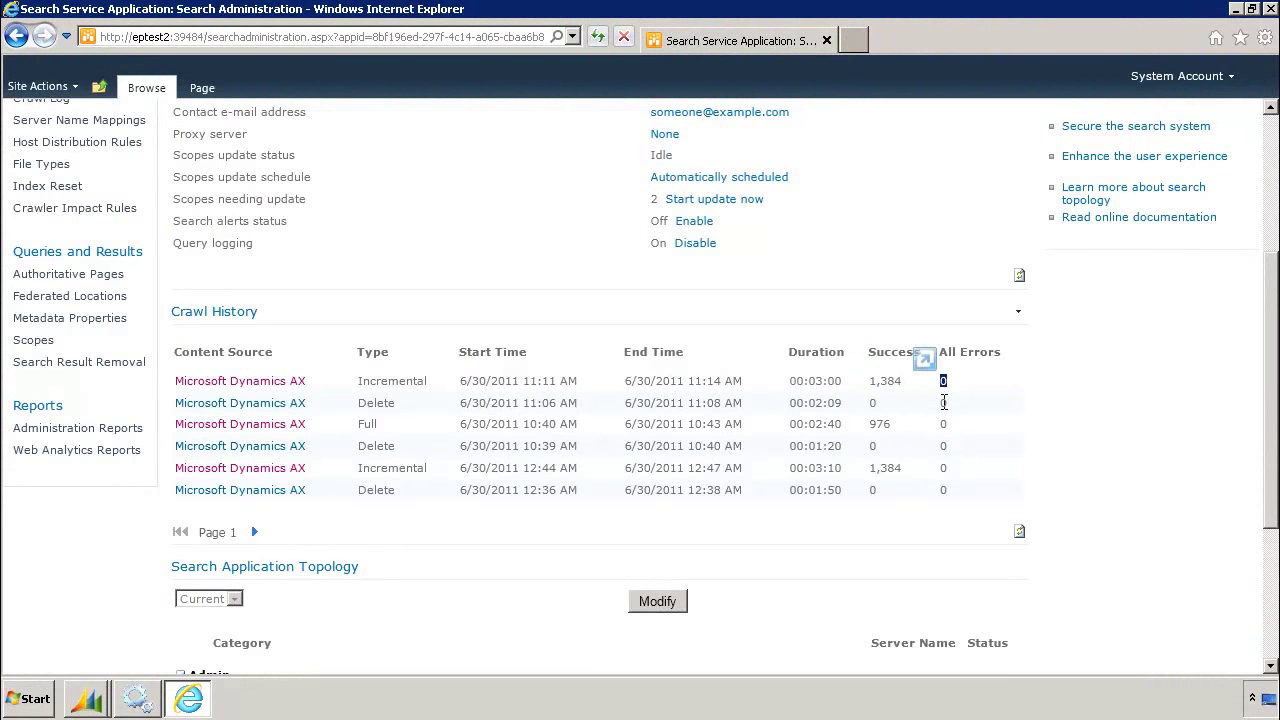
Open a new Internet Explorer window on the Enterprise Portal purchase site
right_click(191, 700)
click(167, 607)
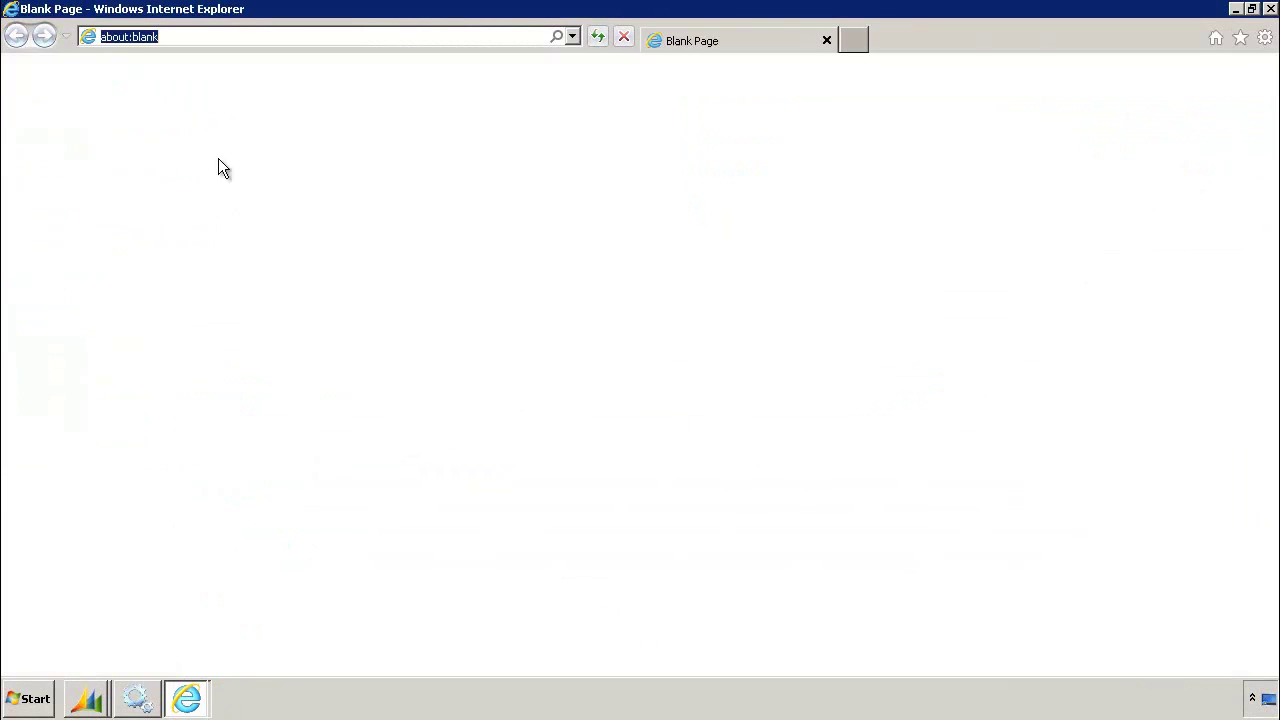
text(h)
text(://ep)
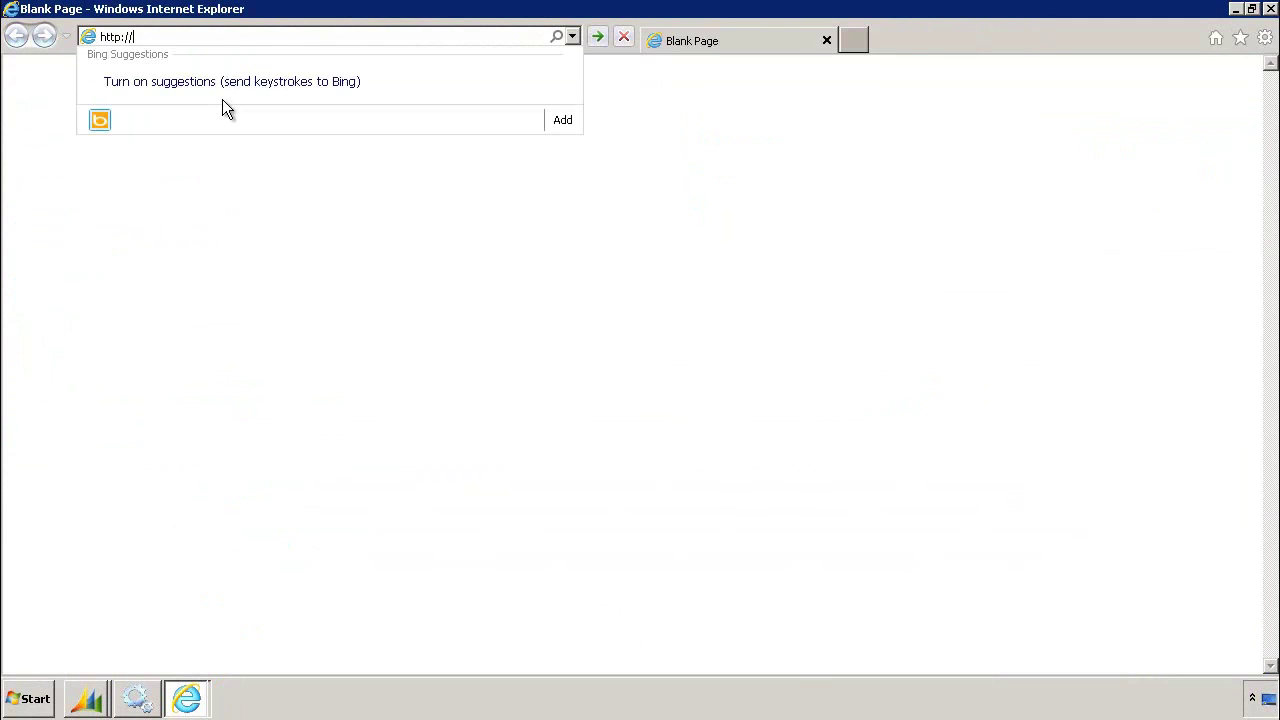
key(Down)
key(Return)
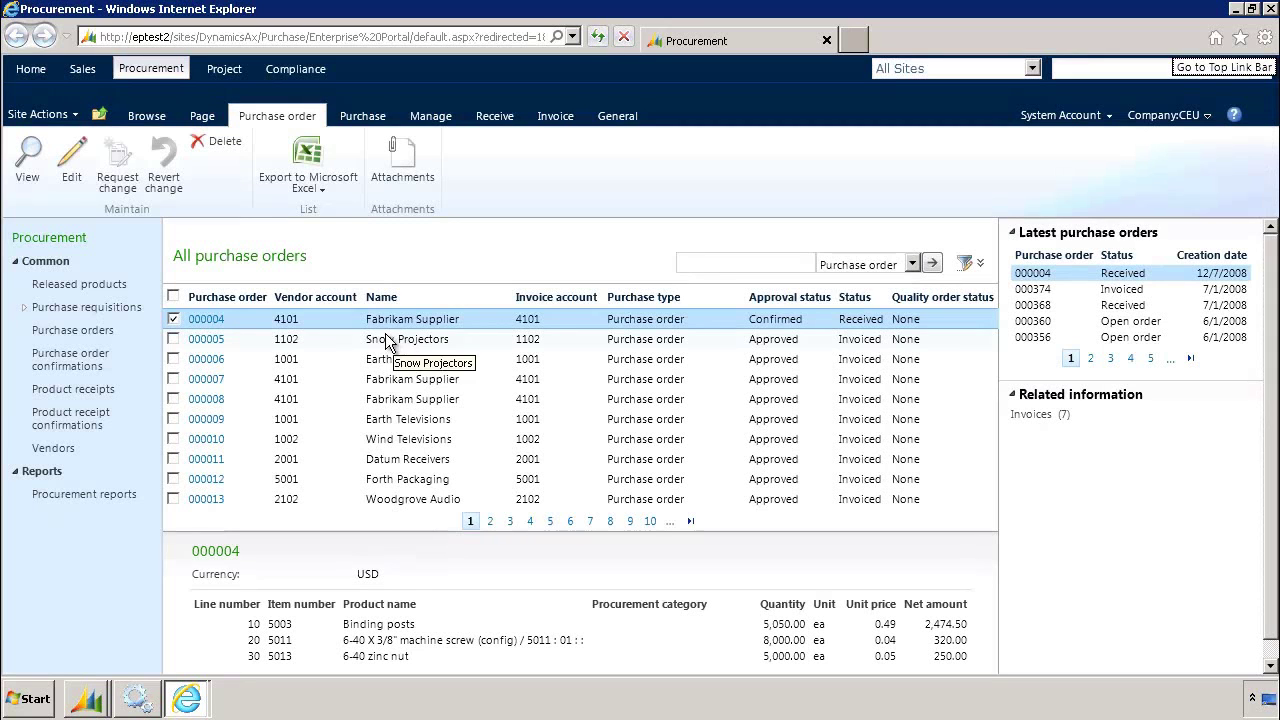
Search the portal for 'fabrikam', then search for 'earth'
click(1084, 66)
text(fabrikam)
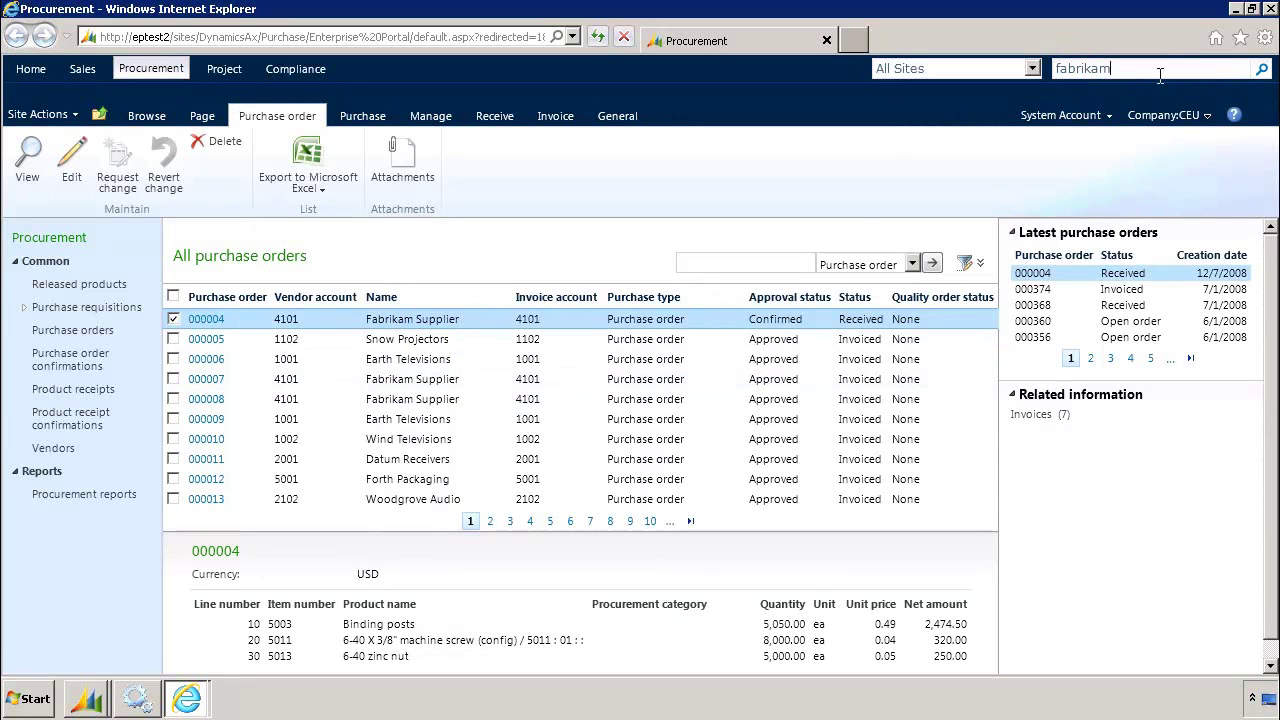
click(1261, 68)
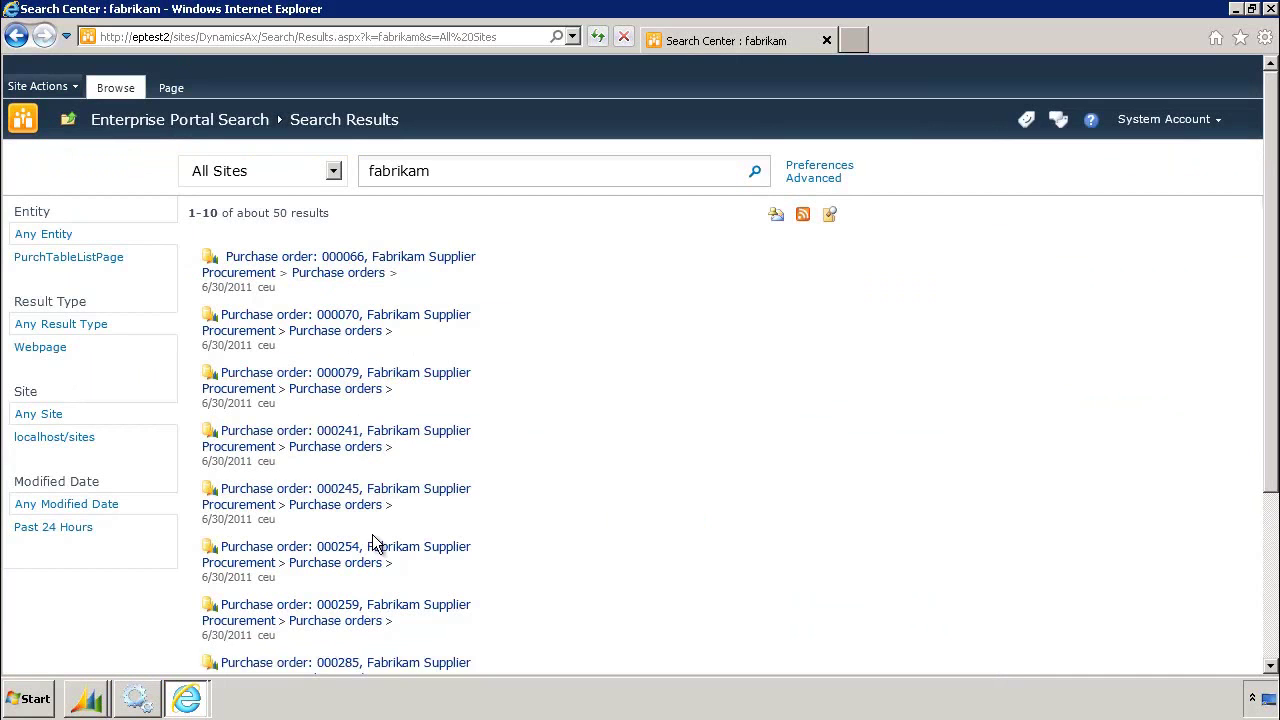
drag(449, 171, 303, 196)
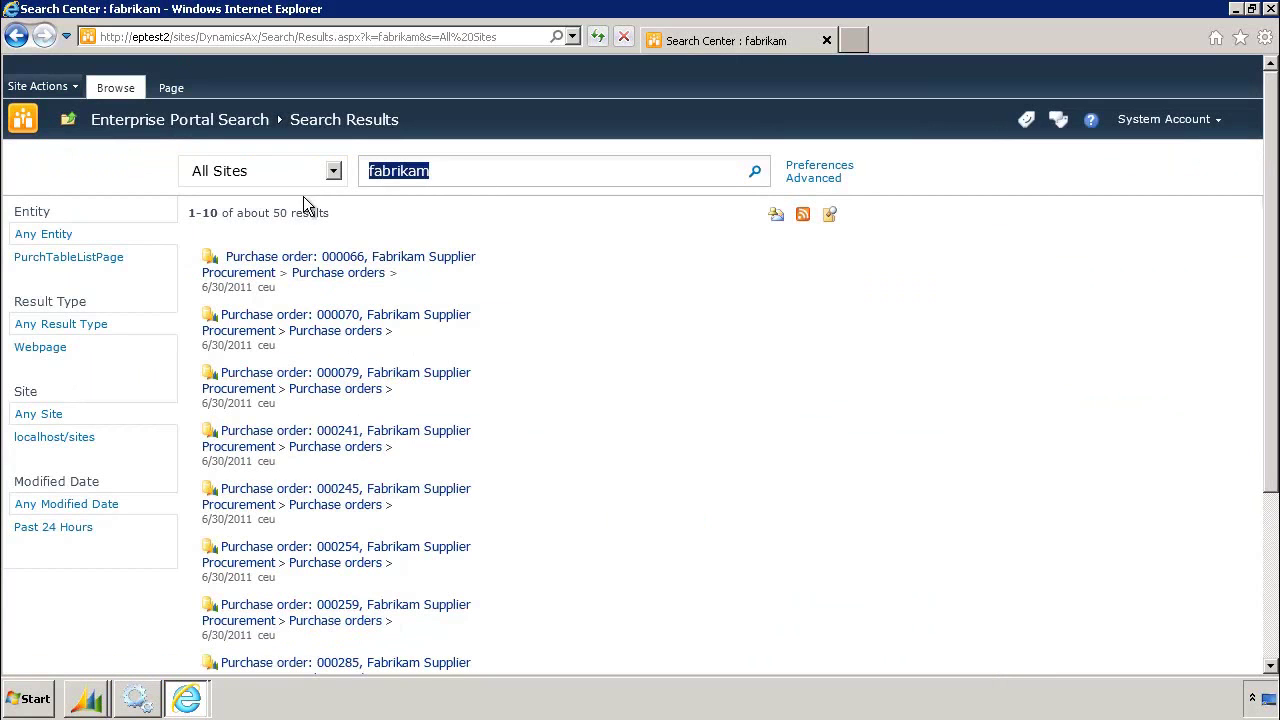
text(earth)
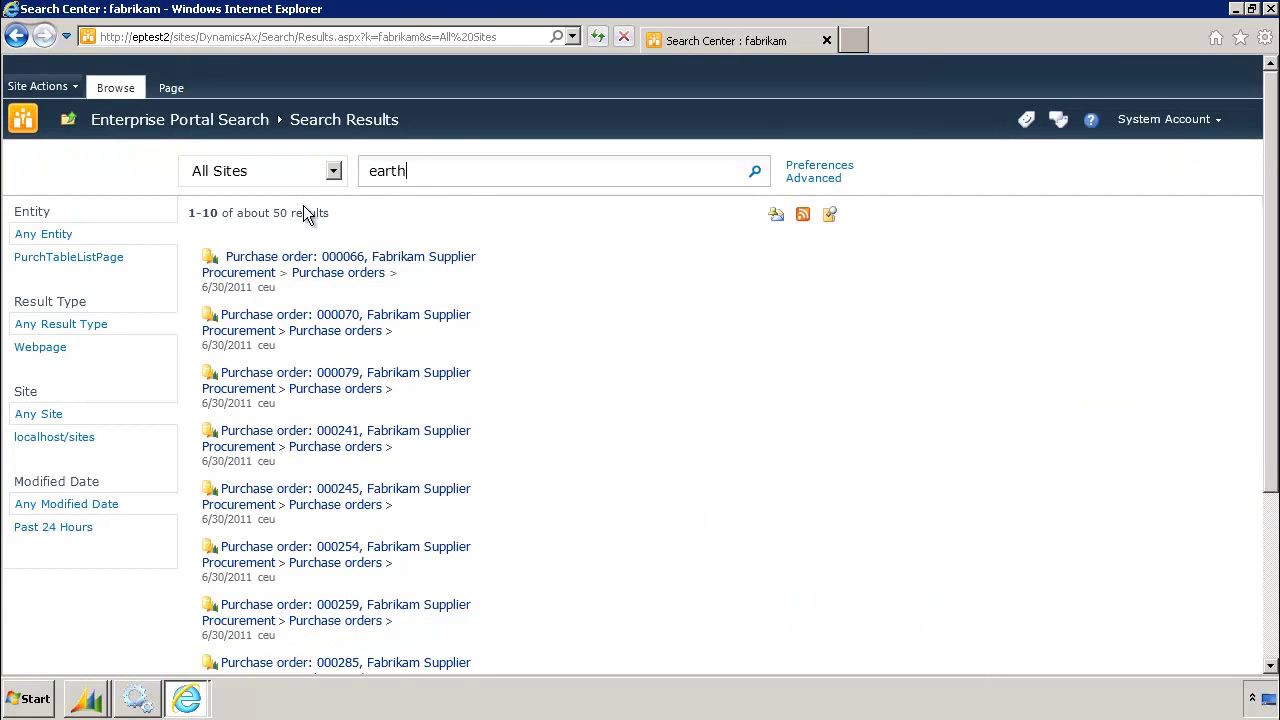
key(Return)
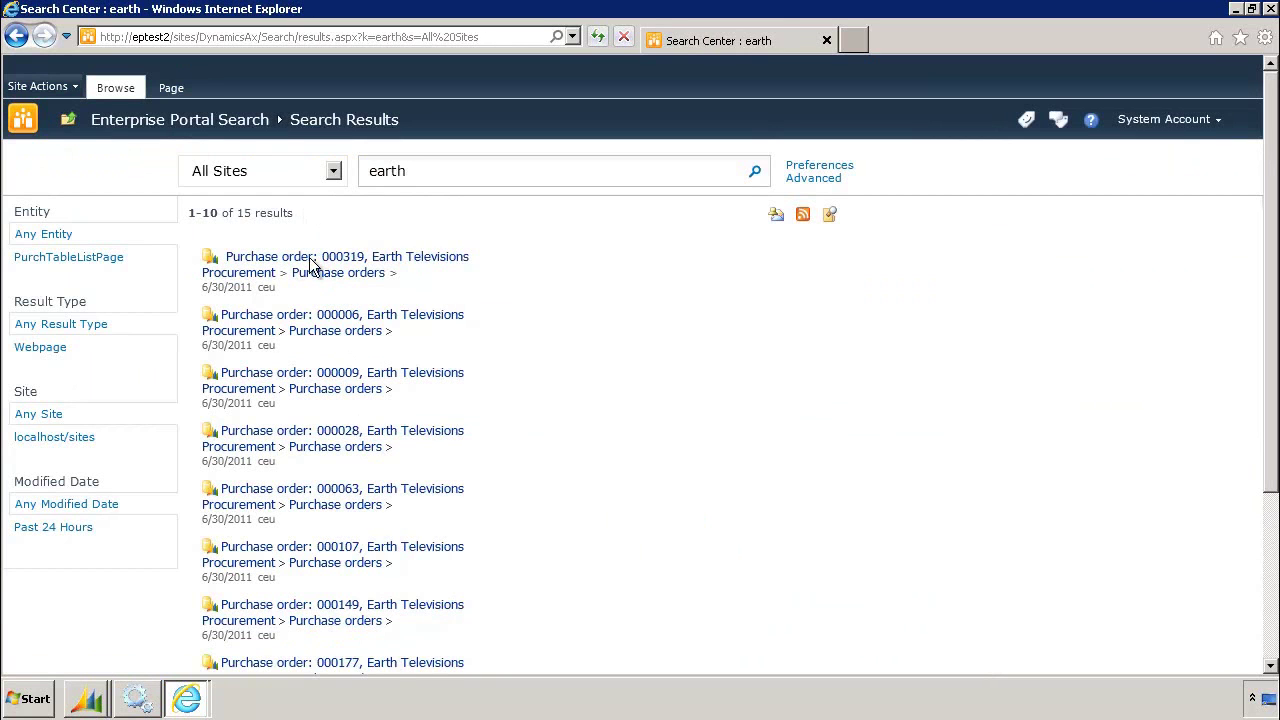